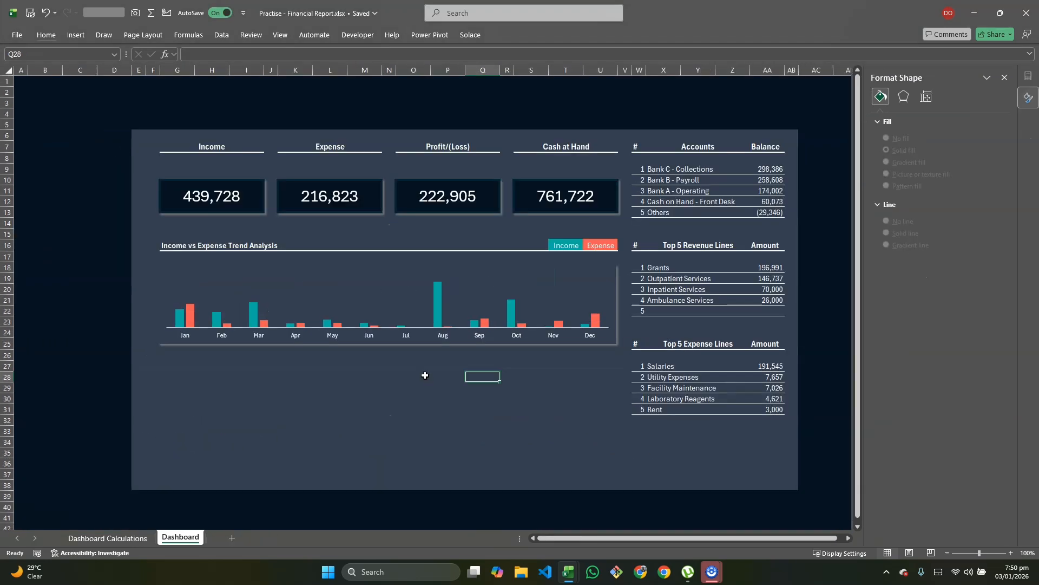
# Step: Clear the selection on the Dashboard sheet of Practise - Financial Report.xlsx by clicking an empty cell
pyautogui.click(469, 379)
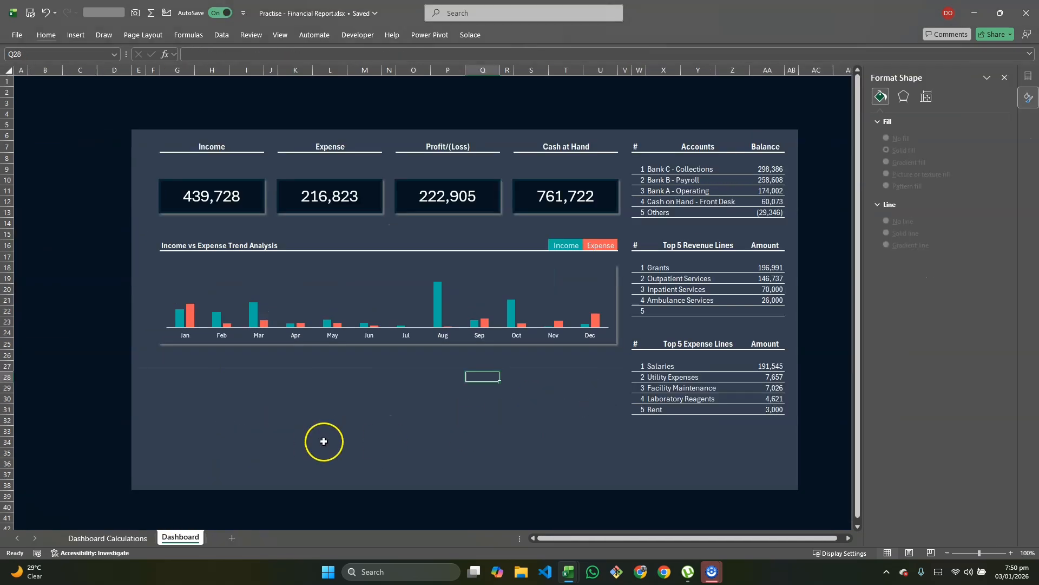
# Step: Go to the Dashboard Calculations sheet and select empty cell F21 below the pivot tables
pyautogui.click(108, 537)
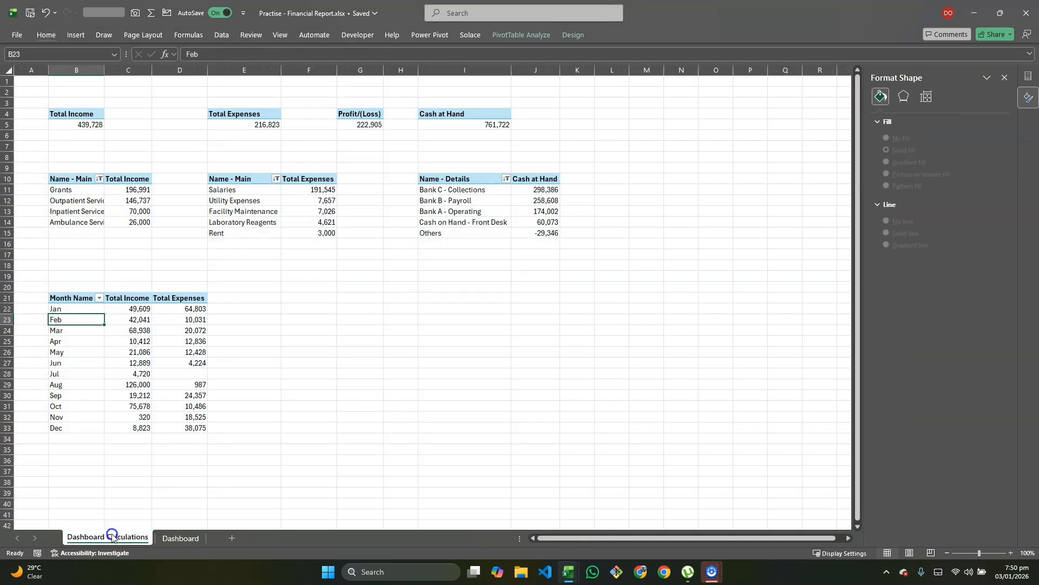
pyautogui.click(320, 289)
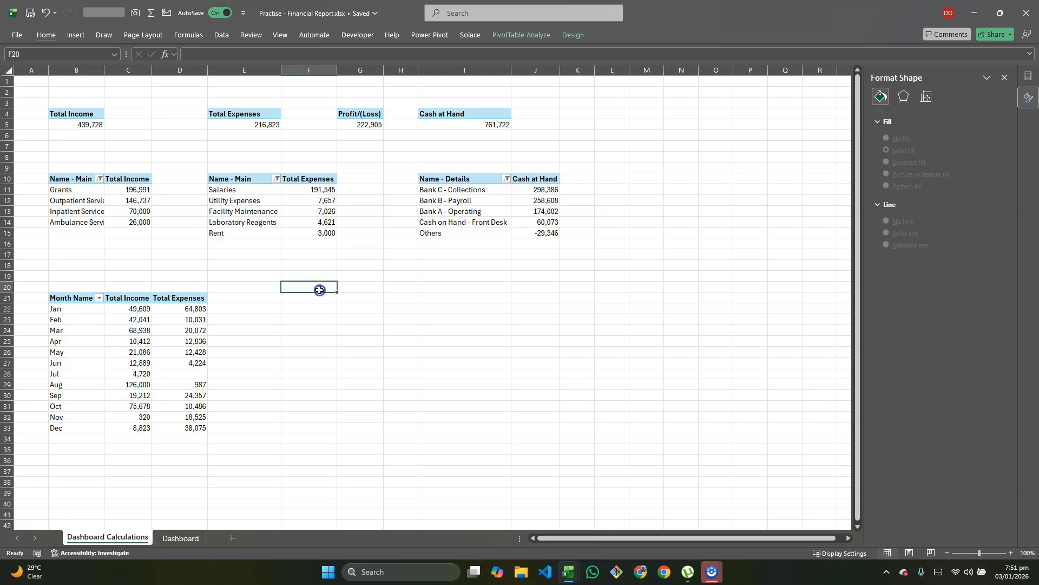
pyautogui.click(323, 302)
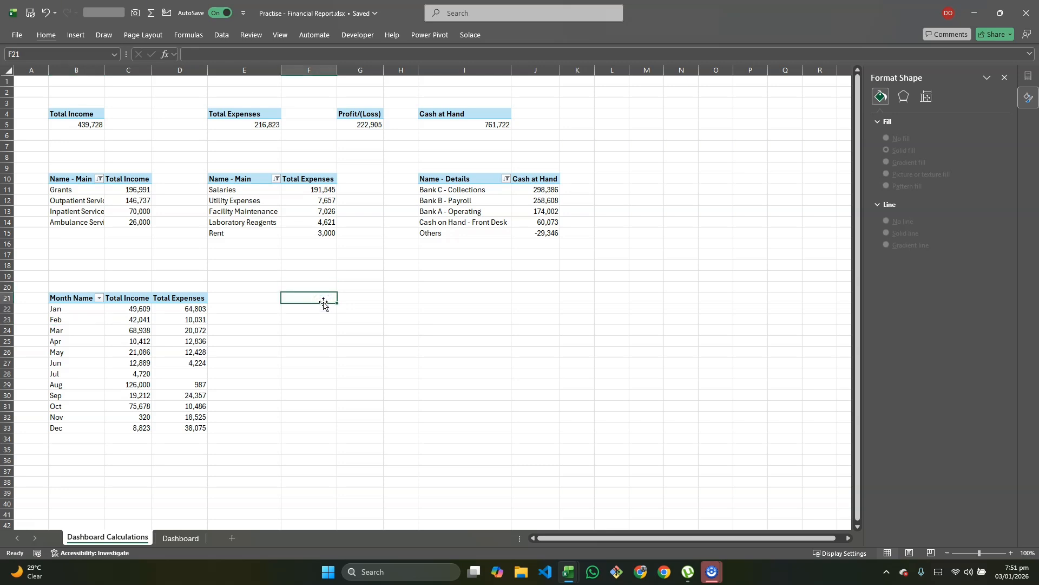
# Step: Insert a PivotTable from the Data Model at F21 and expand the COA table's fields
pyautogui.press('alt')
pyautogui.press('n')
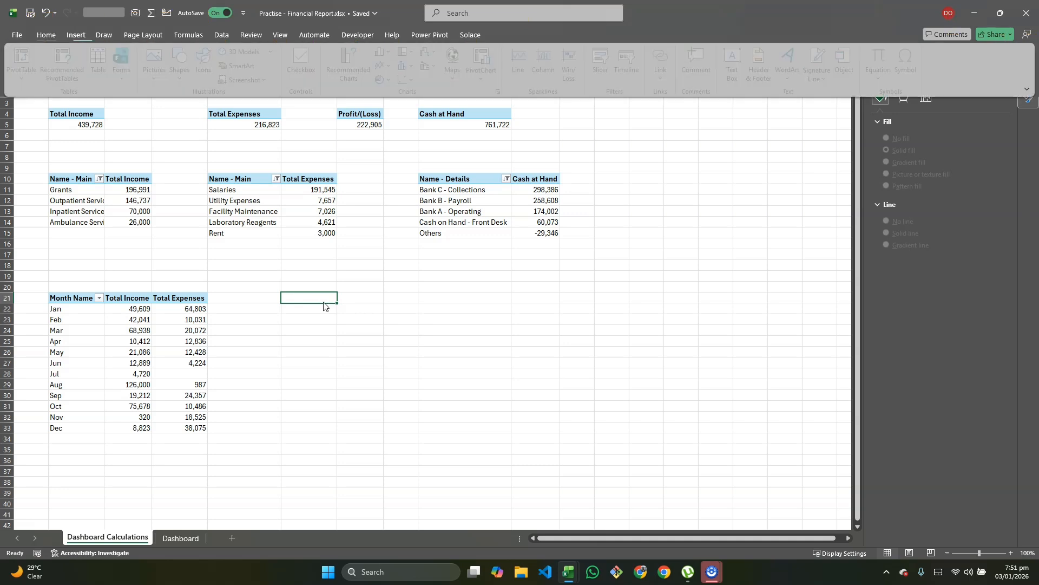
pyautogui.press('v')
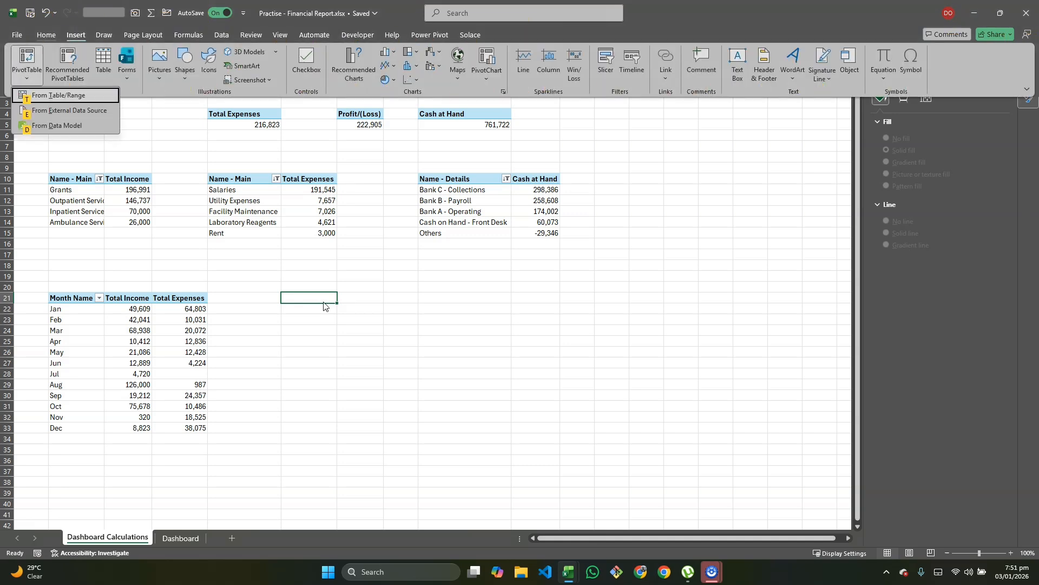
pyautogui.press('d')
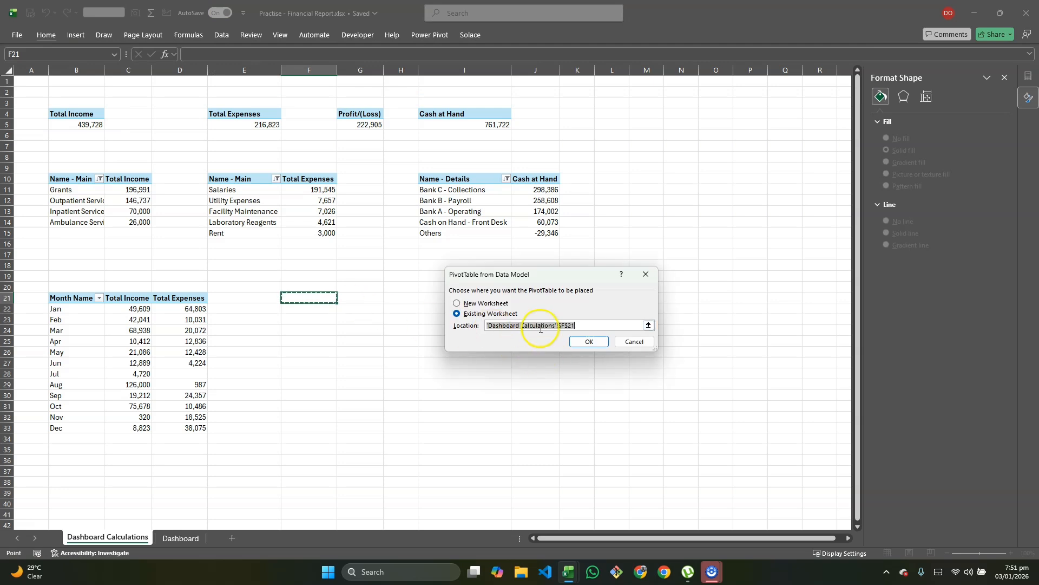
pyautogui.click(589, 342)
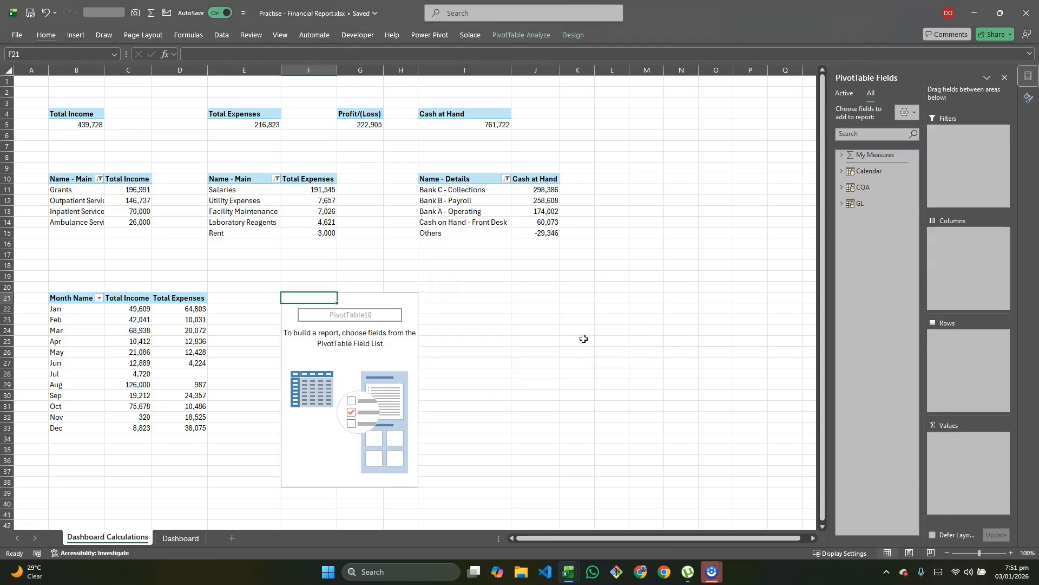
pyautogui.click(842, 187)
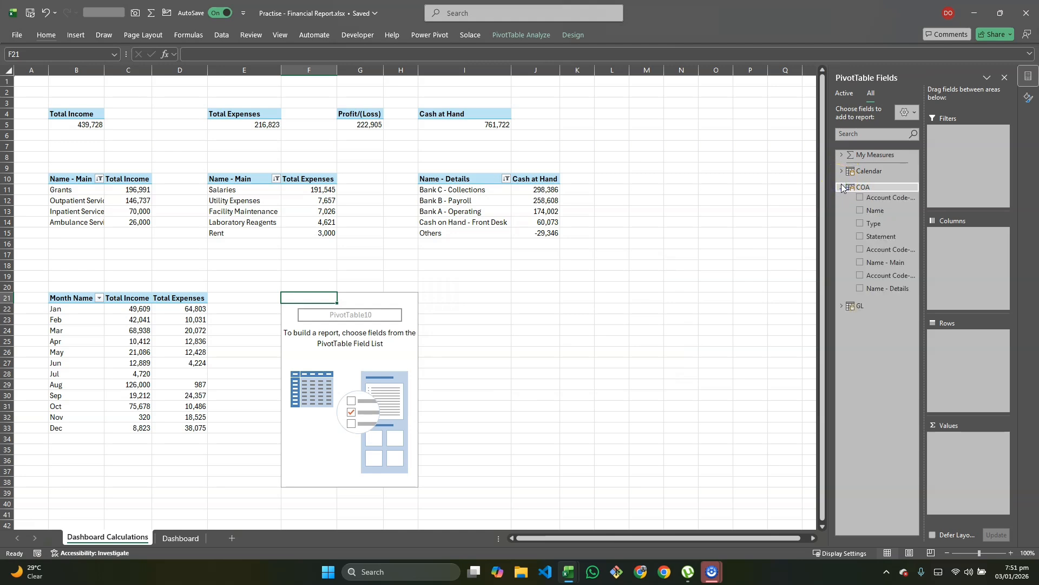
# Step: Put Name - Main and Month Name in the pivot rows and the Amount measure in Values
pyautogui.moveTo(881, 262); pyautogui.dragTo(960, 341)
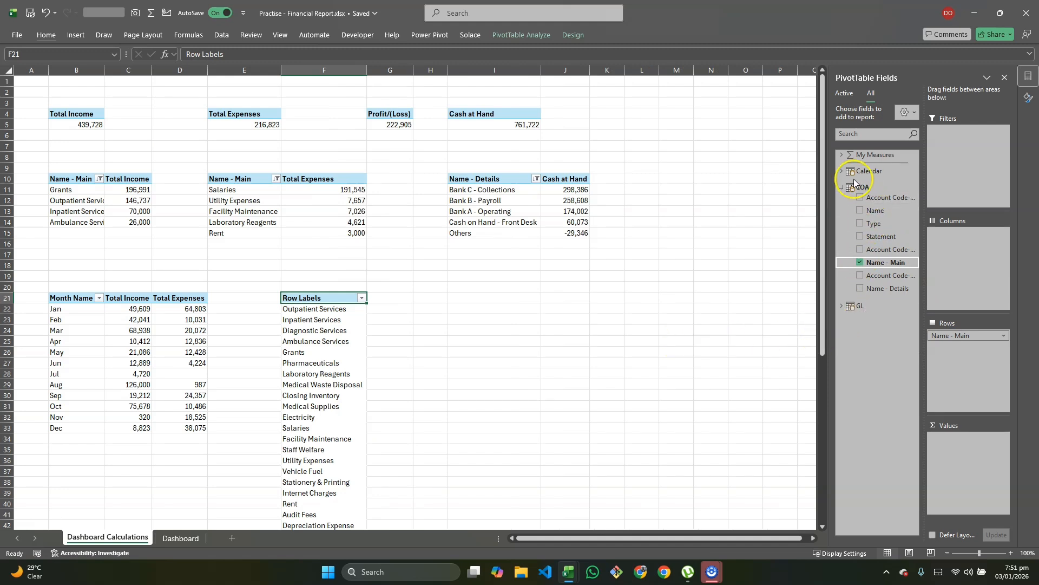
pyautogui.click(842, 171)
pyautogui.moveTo(886, 207); pyautogui.dragTo(941, 305)
pyautogui.moveTo(959, 340); pyautogui.dragTo(959, 342)
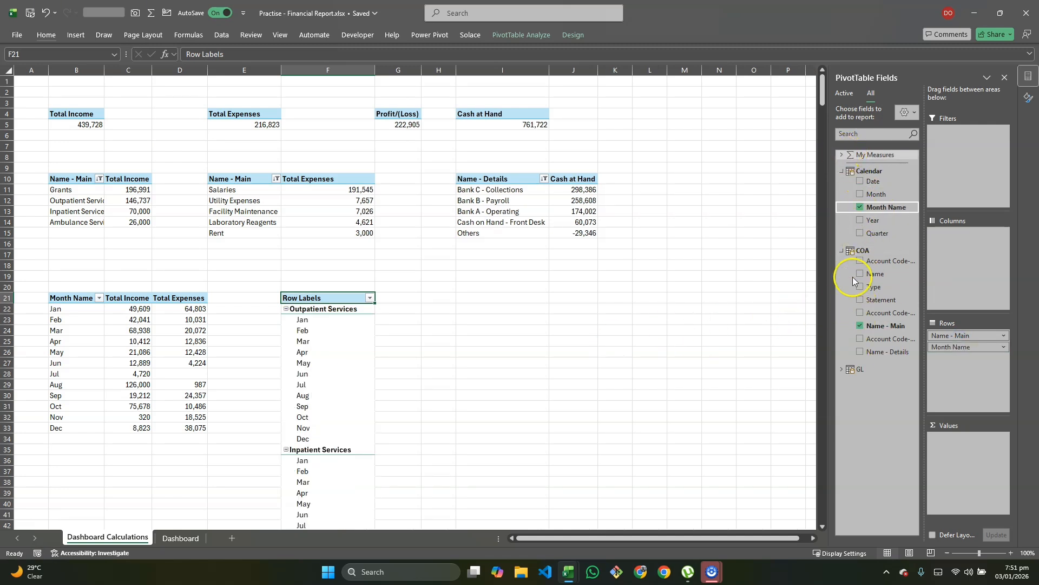
pyautogui.click(841, 370)
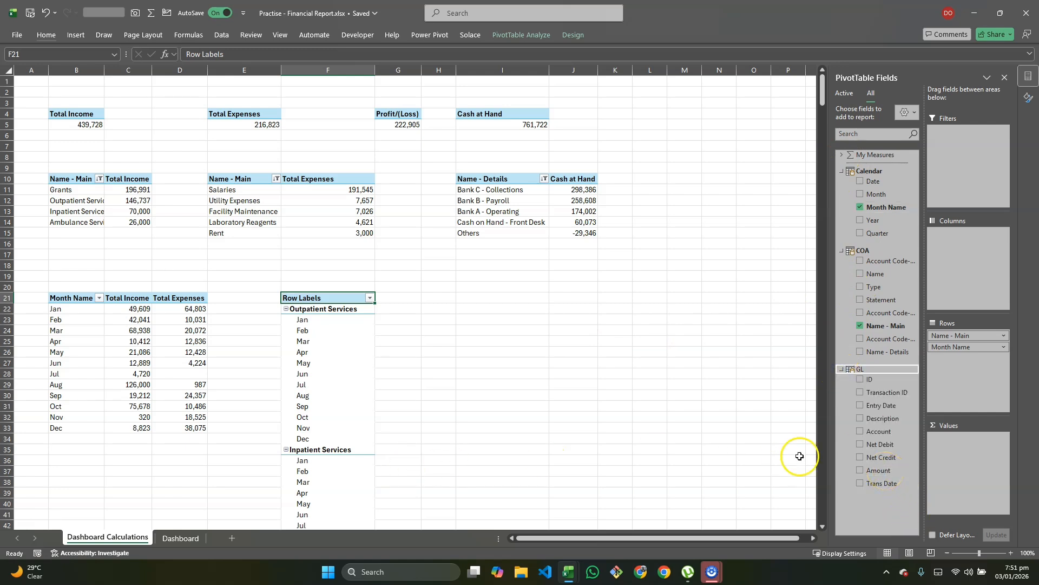
pyautogui.click(841, 155)
pyautogui.moveTo(888, 171); pyautogui.dragTo(977, 455)
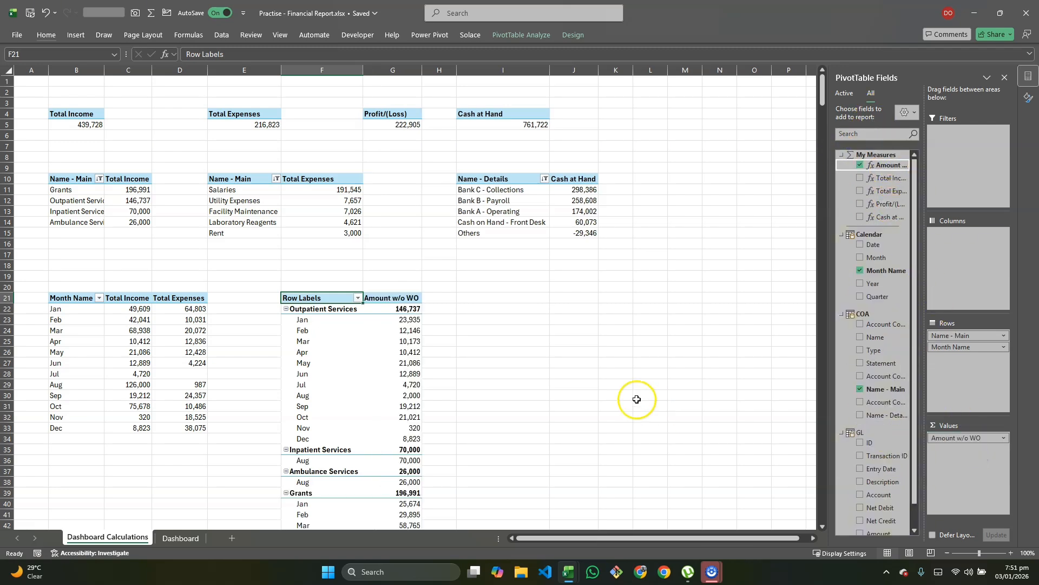
# Step: Switch the F21 pivot to Tabular Form with all item labels repeated
pyautogui.click(572, 35)
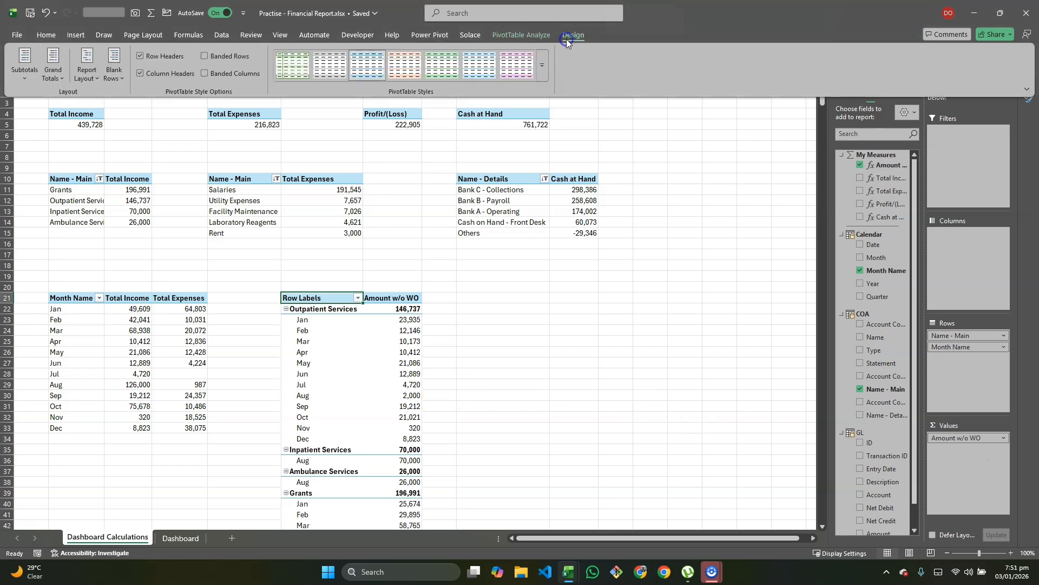
pyautogui.click(94, 81)
pyautogui.click(118, 137)
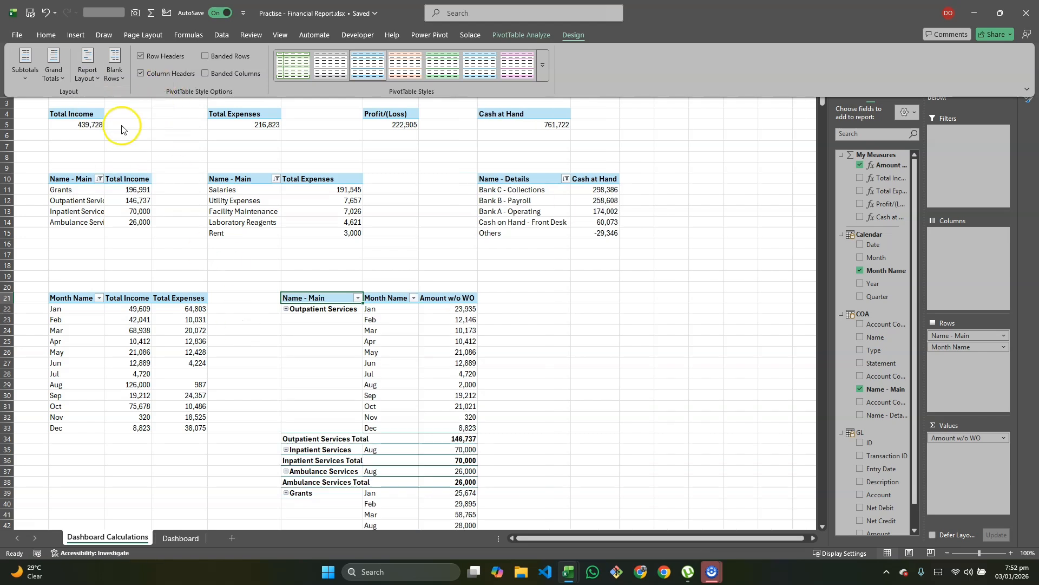
pyautogui.click(94, 79)
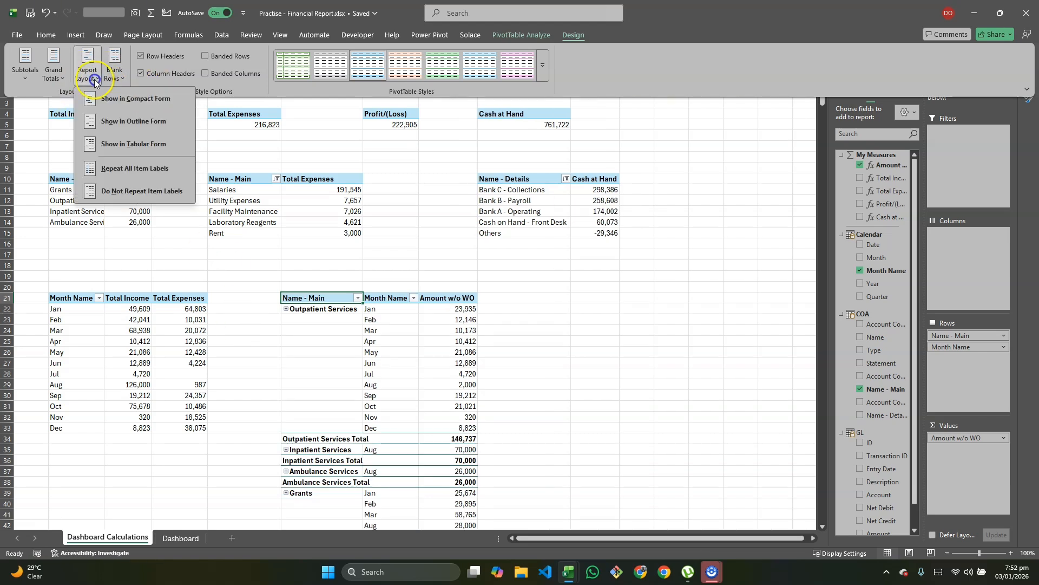
pyautogui.click(112, 174)
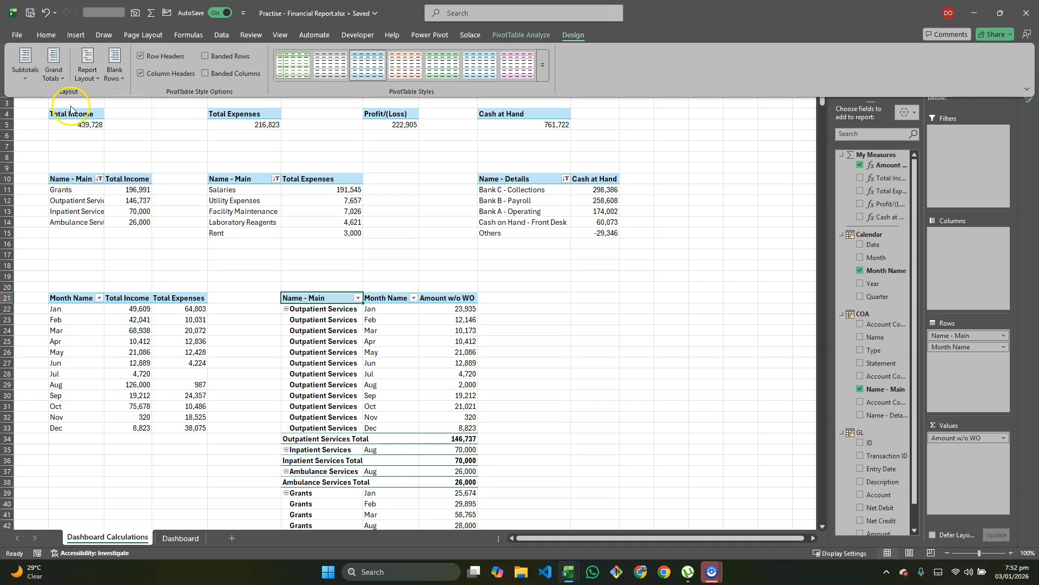
# Step: Set the pivot's Subtotals option to Do Not Show Subtotals
pyautogui.rightClick(27, 81)
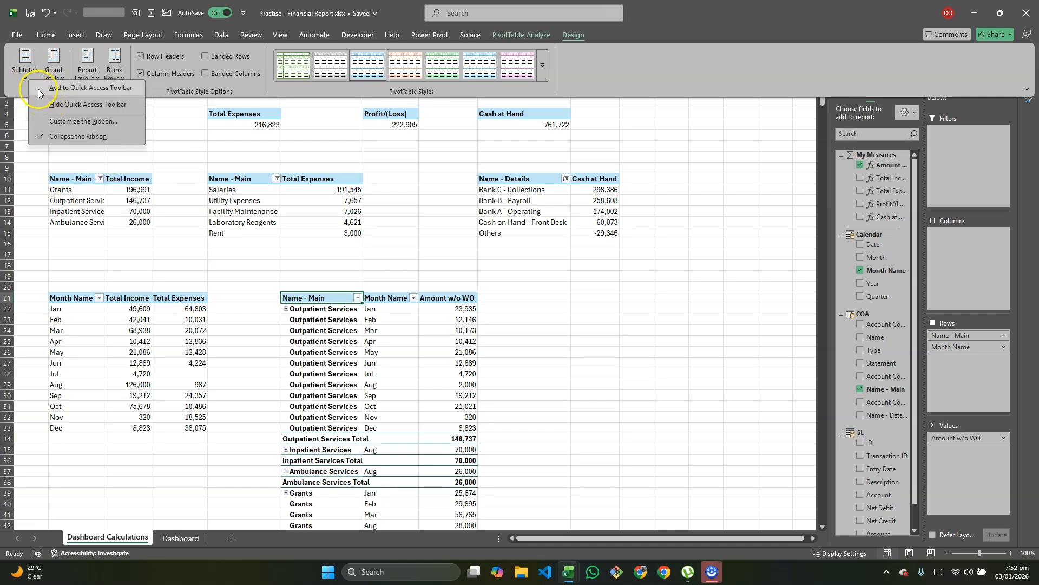
pyautogui.click(24, 62)
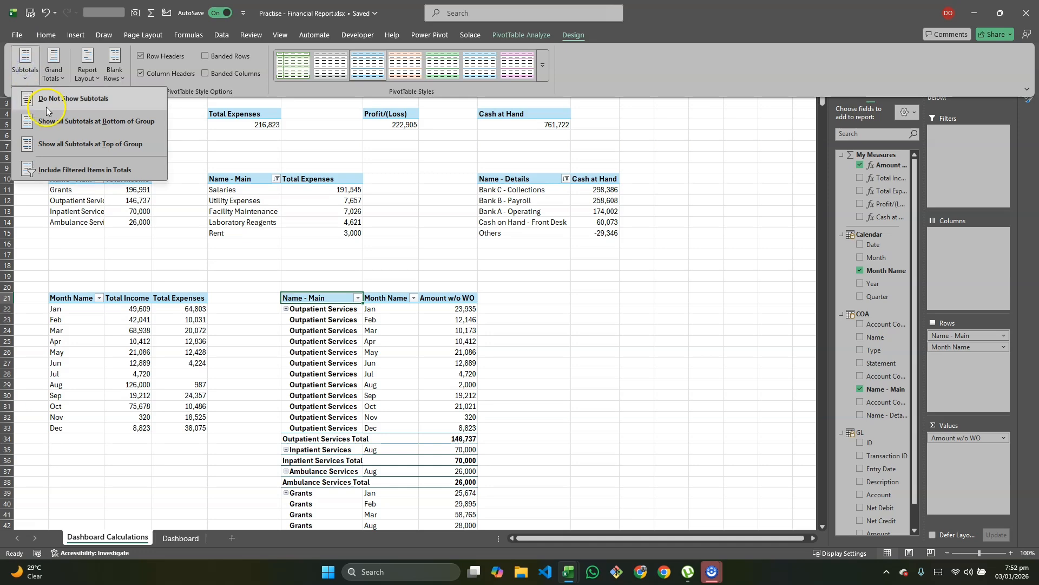
pyautogui.click(56, 100)
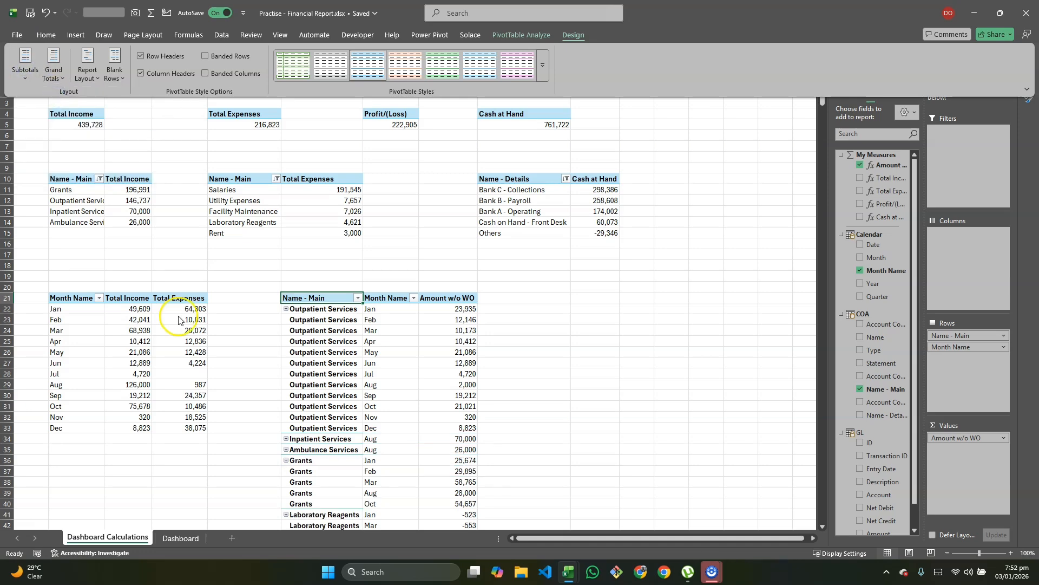
pyautogui.scroll(-2, 282, 339)
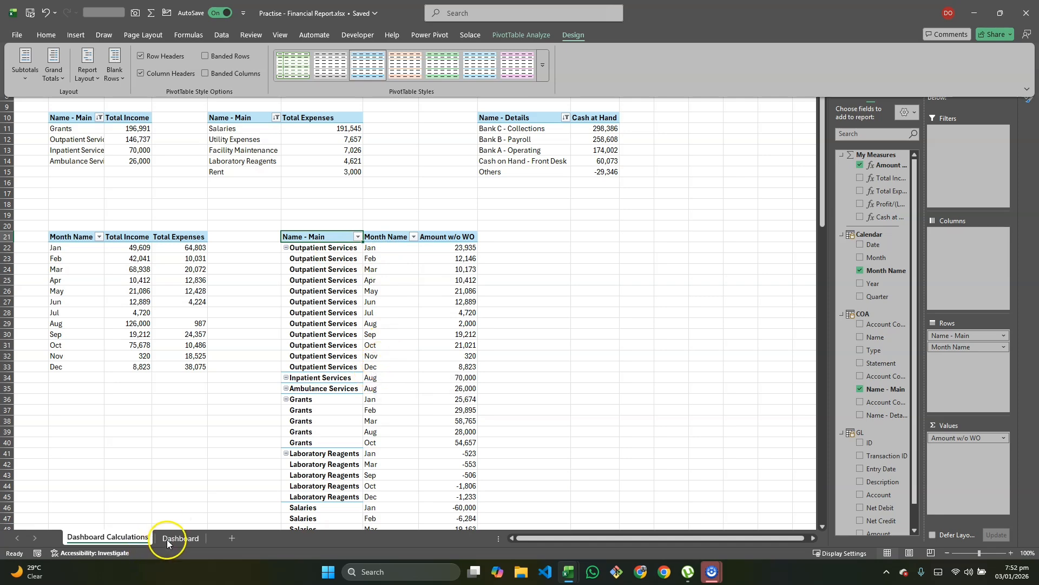
pyautogui.hotkey('alt', 'Tab')
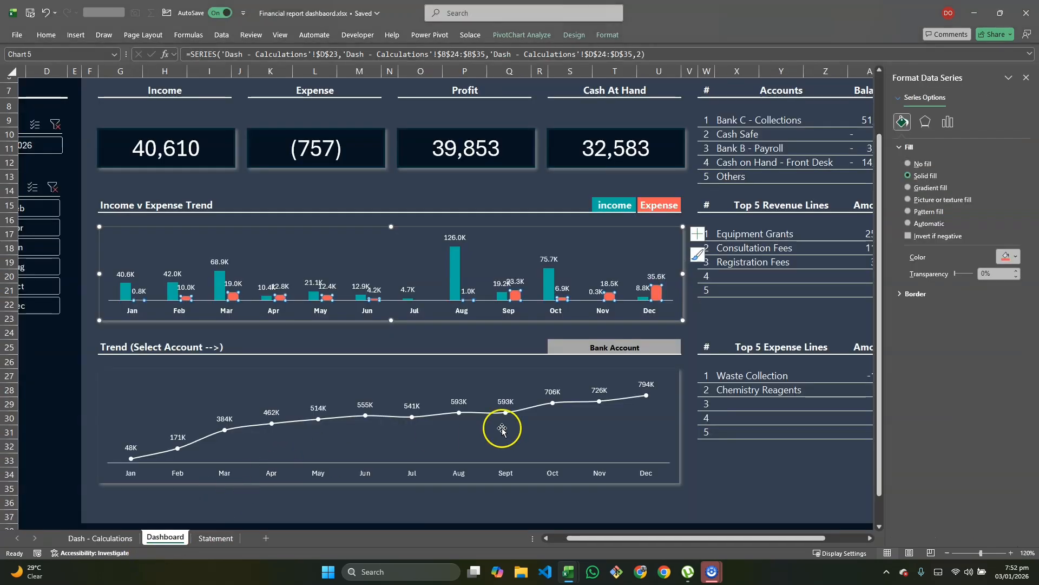
pyautogui.click(612, 348)
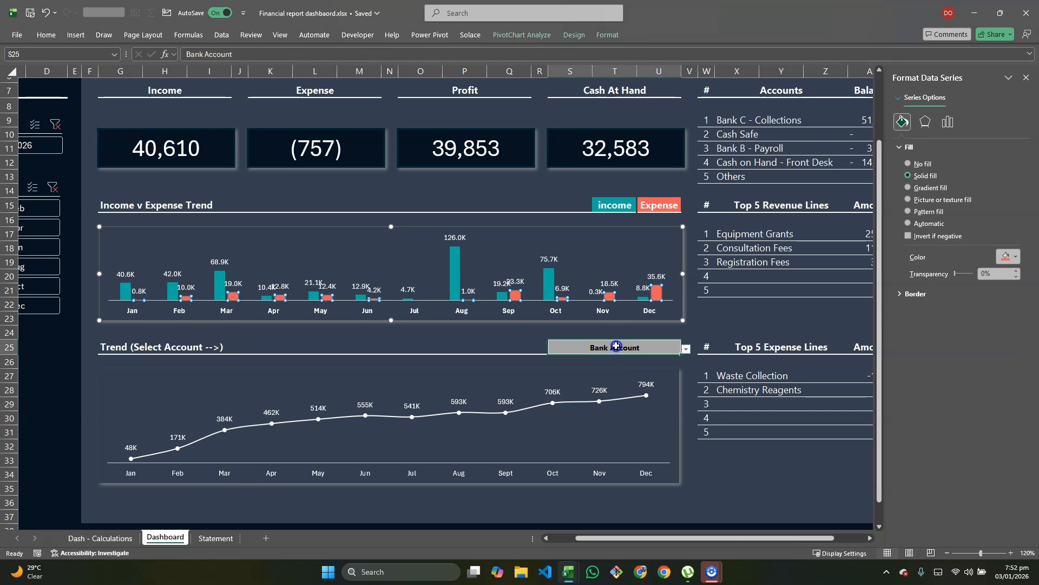
pyautogui.click(687, 350)
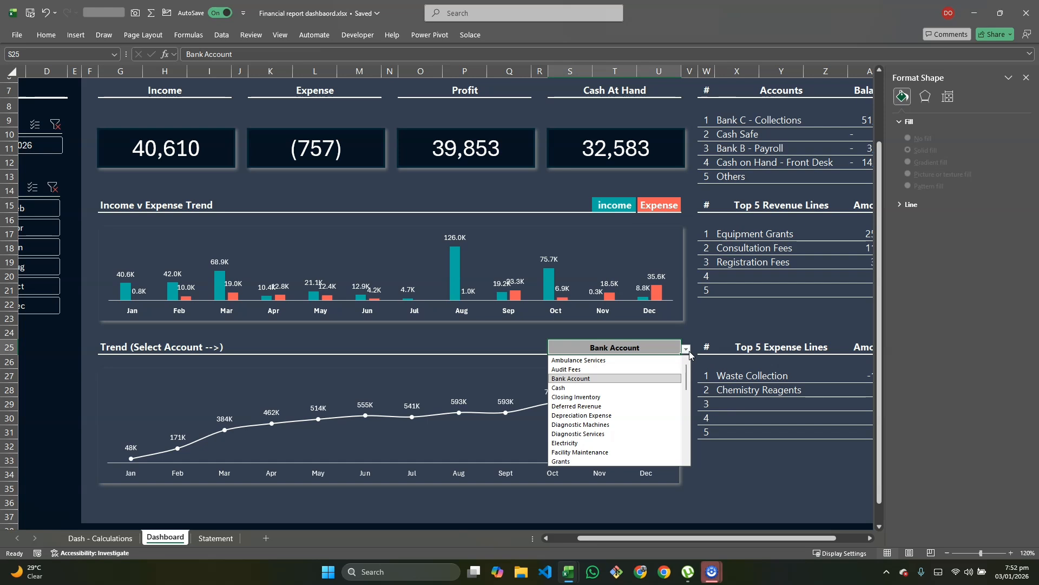
pyautogui.click(111, 537)
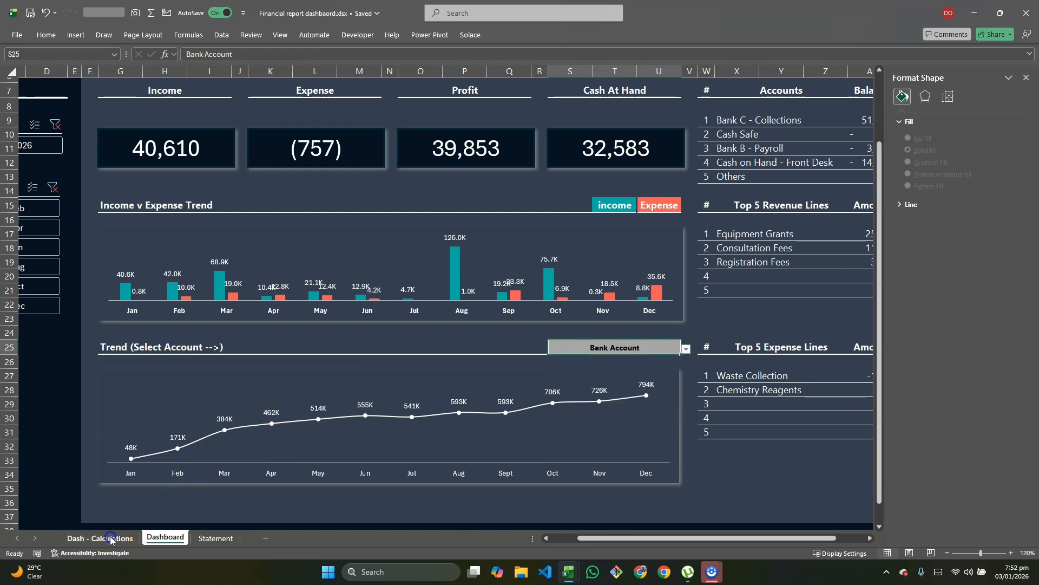
pyautogui.click(111, 539)
pyautogui.hscroll(2, 388, 410)
pyautogui.scroll(-3, 388, 410)
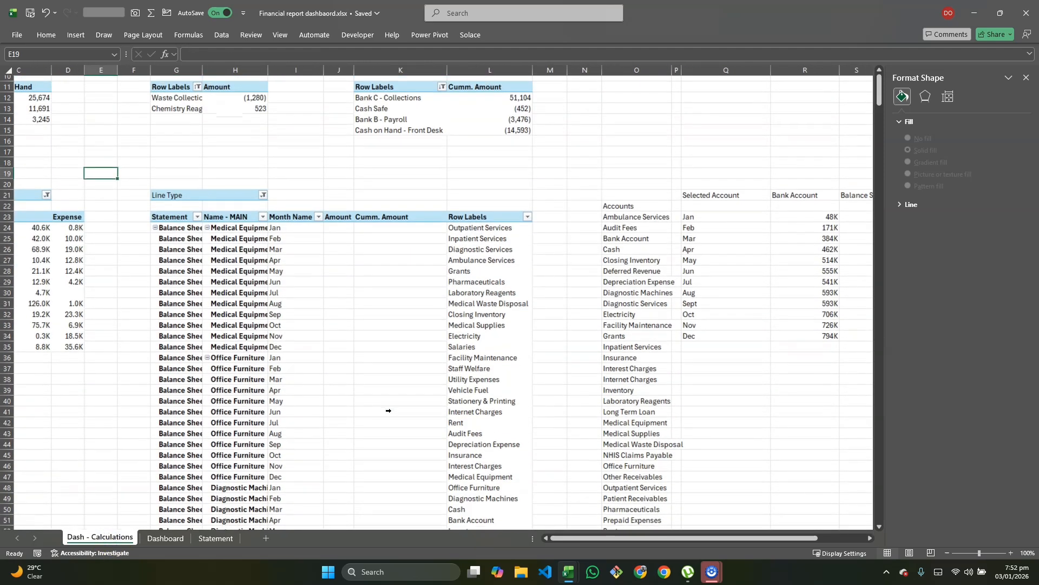
pyautogui.scroll(-2, 388, 410)
pyautogui.hscroll(1, 388, 410)
pyautogui.click(221, 315)
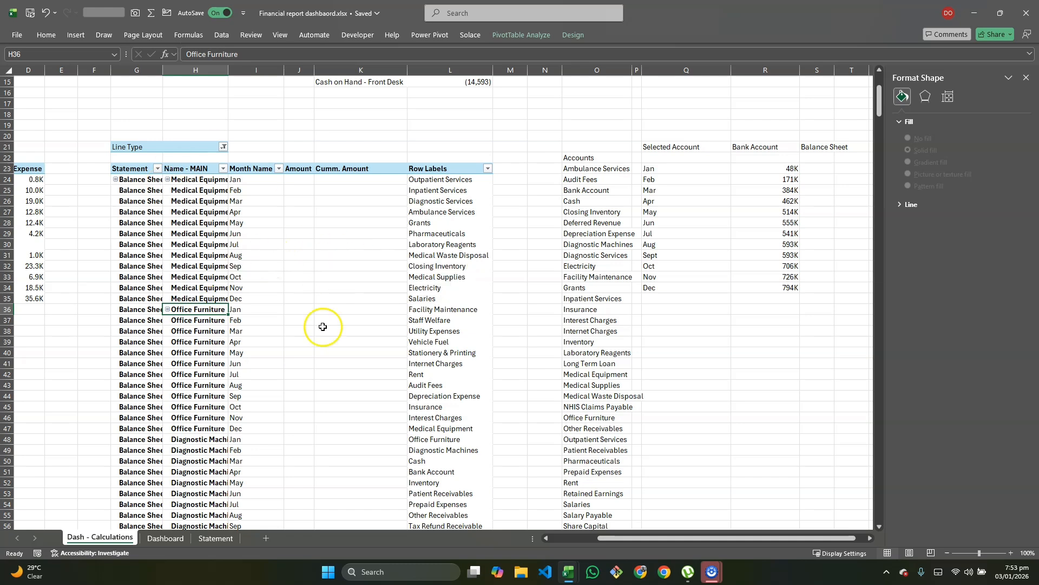
pyautogui.moveTo(661, 146); pyautogui.dragTo(758, 152)
pyautogui.click(753, 149)
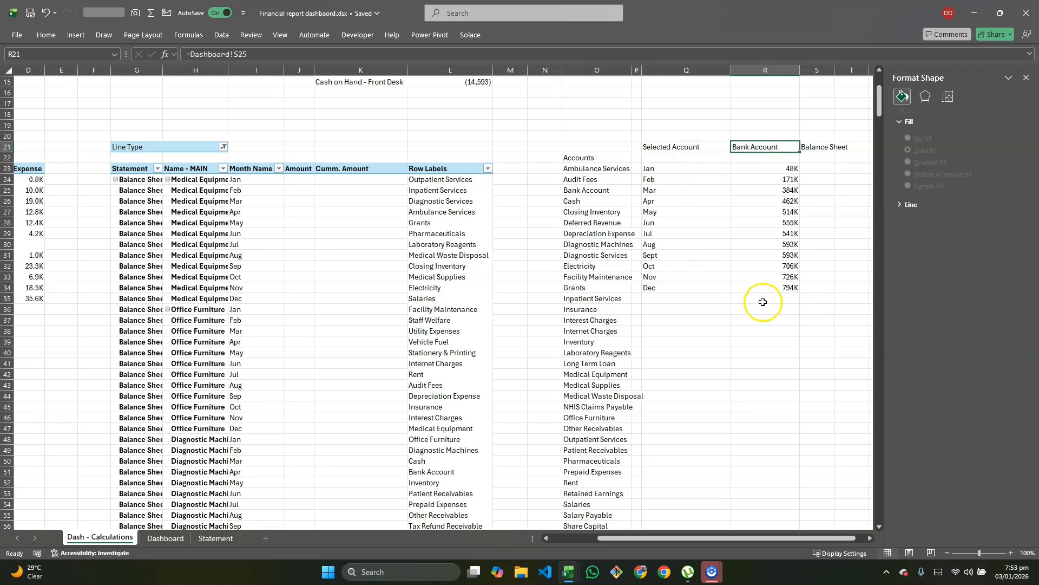
pyautogui.hotkey('alt', 'Tab')
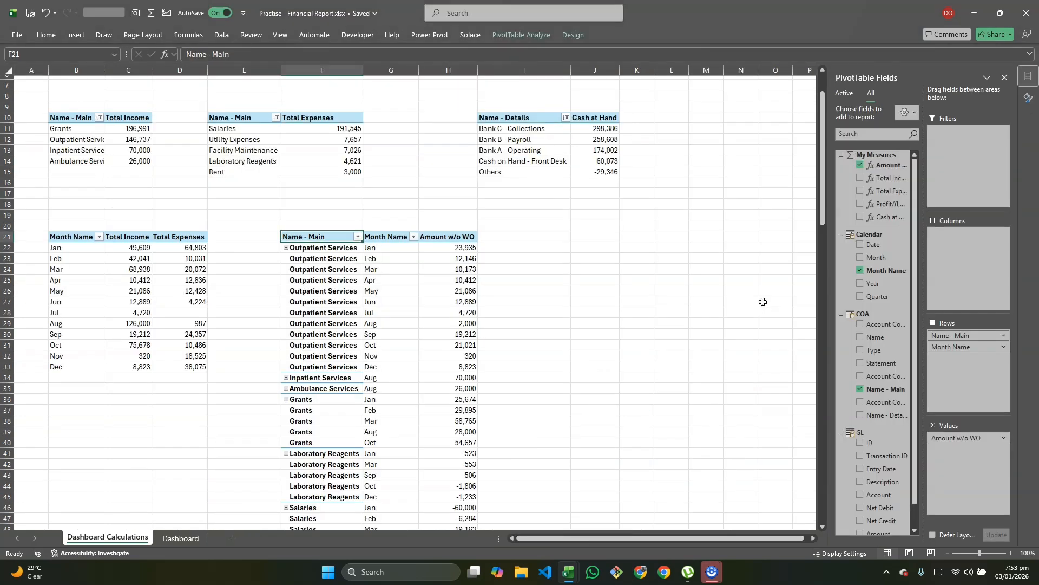
pyautogui.click(333, 267)
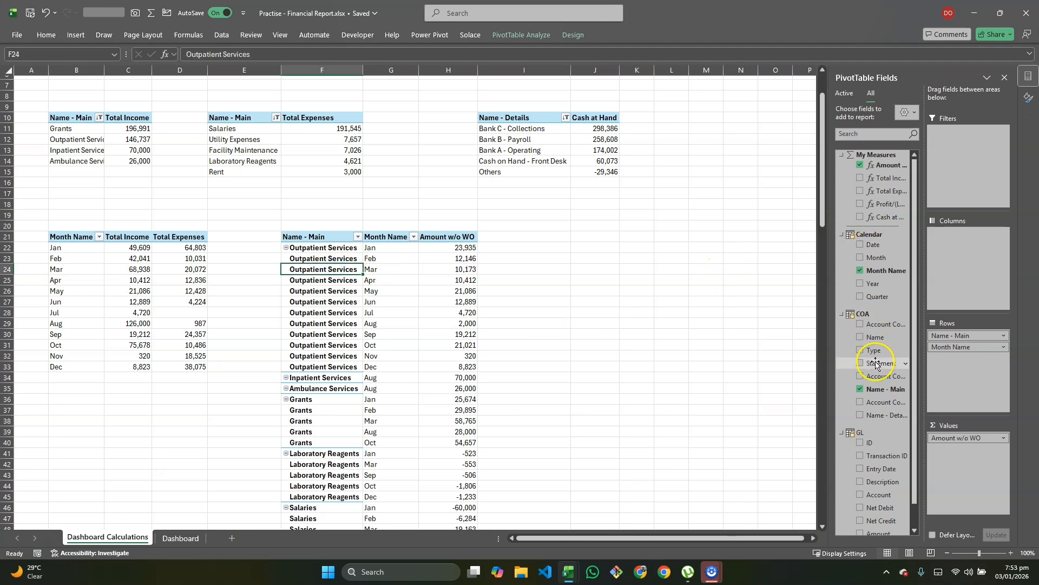
pyautogui.moveTo(876, 363); pyautogui.dragTo(948, 335)
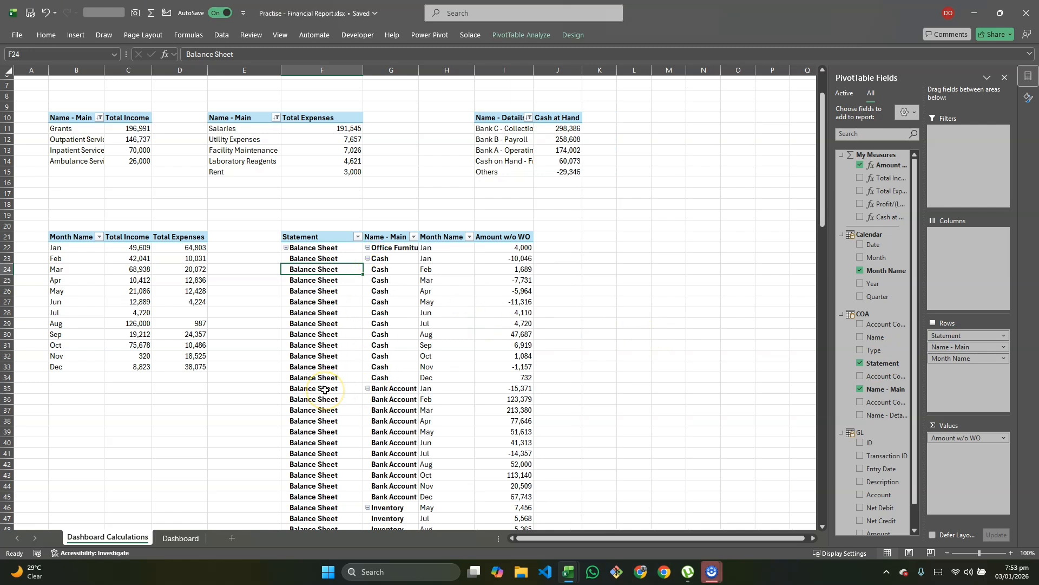
pyautogui.hscroll(1, 410, 297)
pyautogui.click(410, 312)
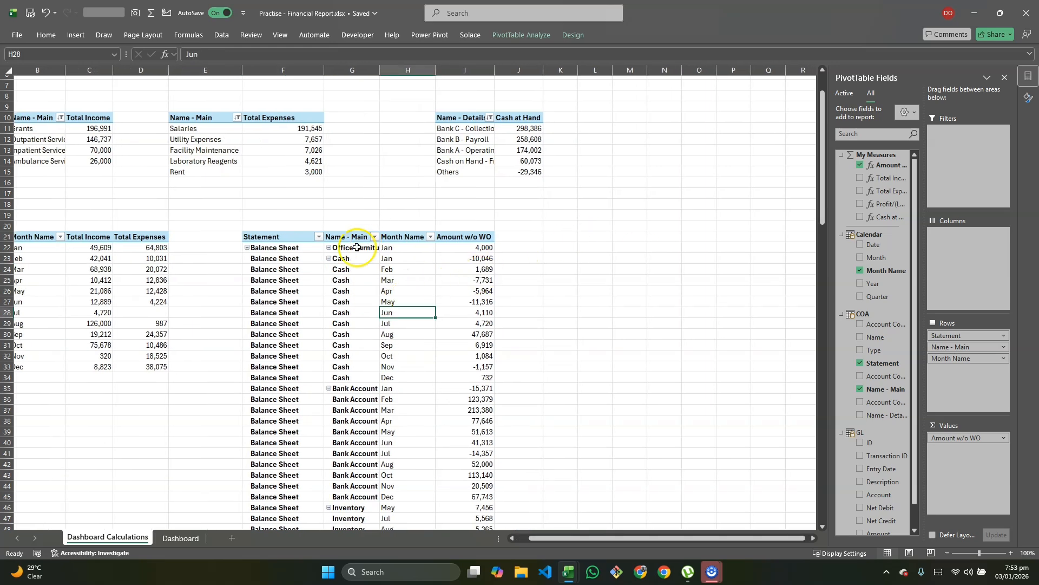
pyautogui.click(594, 237)
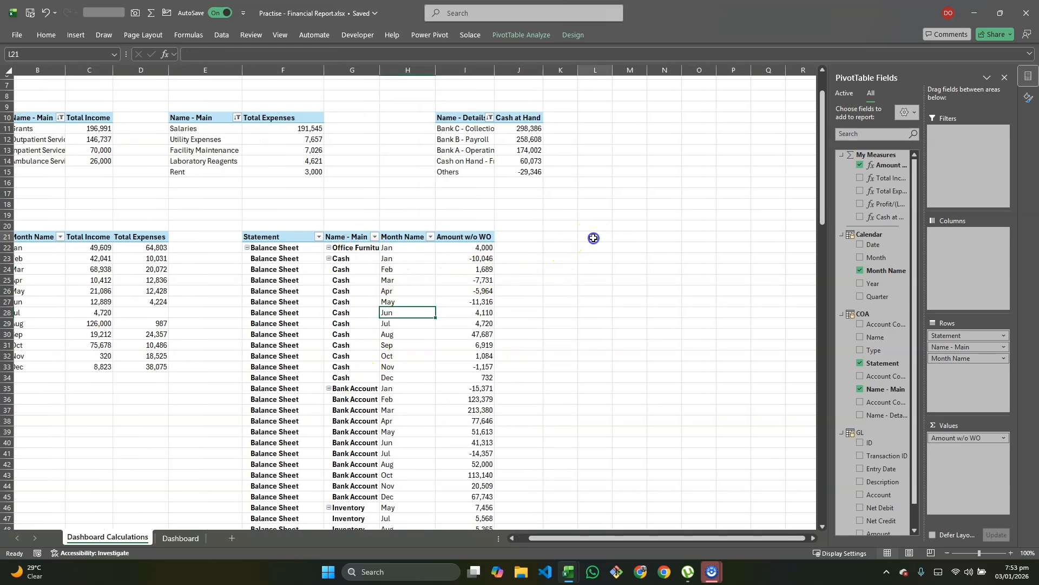
# Step: Start a UNIQUE formula in L21 over the account names from G22 down column G
pyautogui.write('=uni')
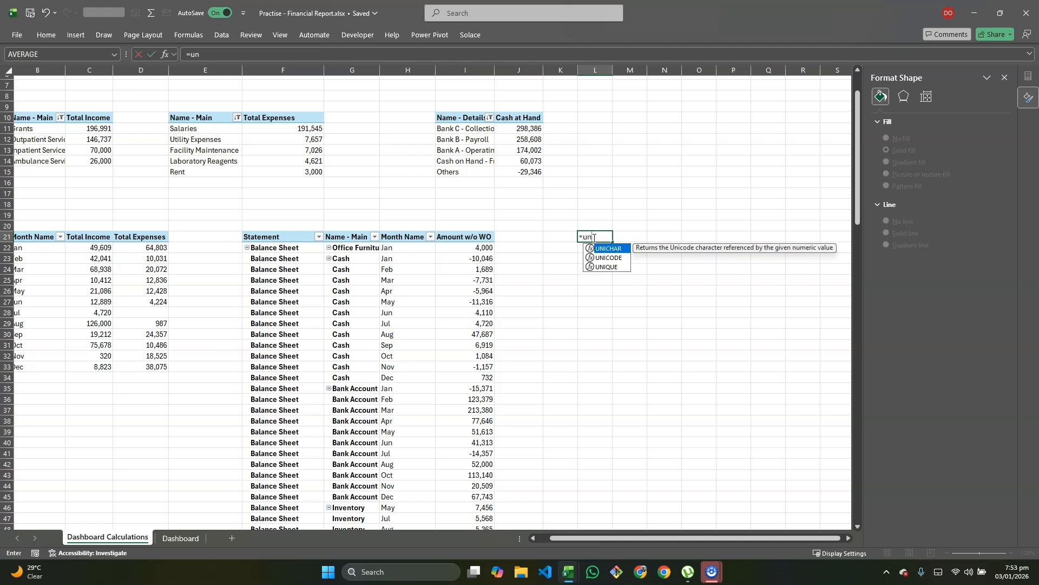
pyautogui.press('Down')
pyautogui.press('Down')
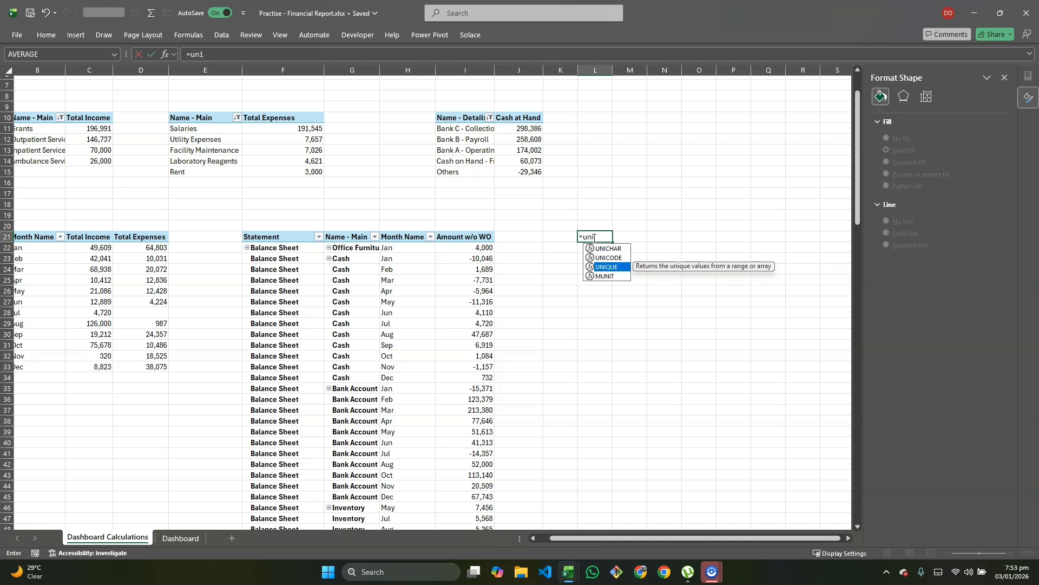
pyautogui.press('Tab')
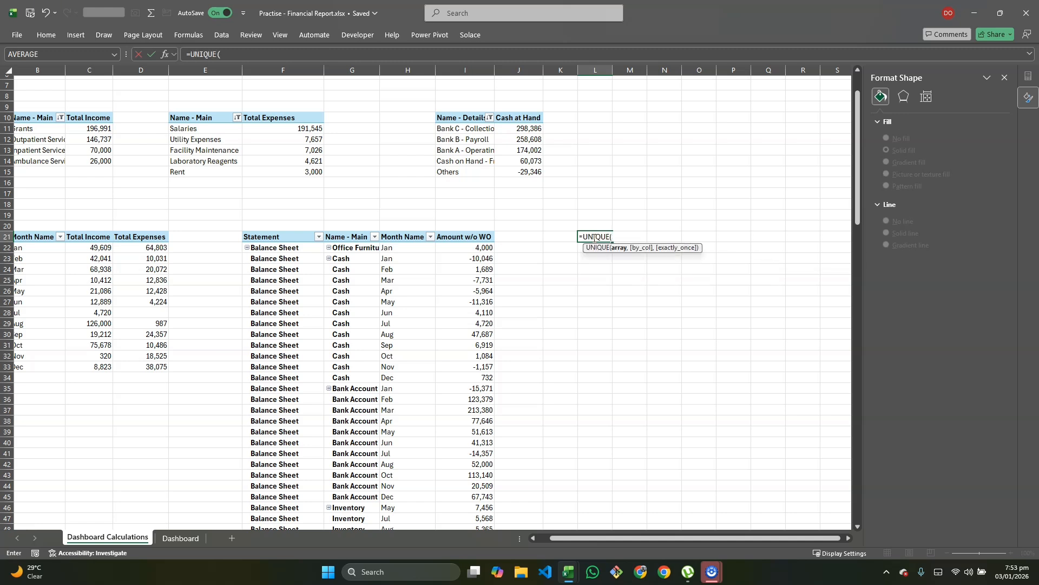
pyautogui.click(349, 247)
pyautogui.hotkey('shift', 'Down')
pyautogui.hotkey('shift', 'Down')
pyautogui.hotkey('shift', 'Down')
pyautogui.hotkey('shift', 'Down')
pyautogui.hotkey('shift', 'Down')
pyautogui.hotkey('shift', 'Down')
pyautogui.hotkey('shift', 'Down')
pyautogui.hotkey('shift', 'Down')
pyautogui.hotkey('shift', 'Down')
pyautogui.hotkey('shift', 'Down')
pyautogui.hotkey('shift', 'Down')
pyautogui.hotkey('shift', 'Down')
pyautogui.hotkey('shift', 'Down')
pyautogui.hotkey('shift', 'Down')
pyautogui.hotkey('shift', 'Down')
pyautogui.hotkey('shift', 'Down')
pyautogui.hotkey('shift', 'Down')
pyautogui.hotkey('ctrl', 'shift', 'Down')
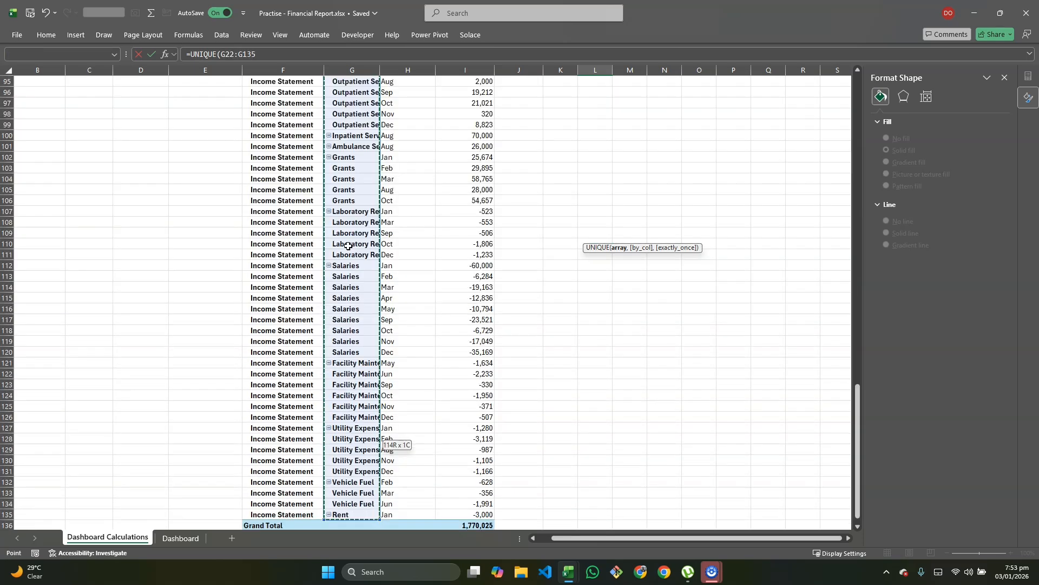
pyautogui.hotkey('ctrl', 'shift', 'Down')
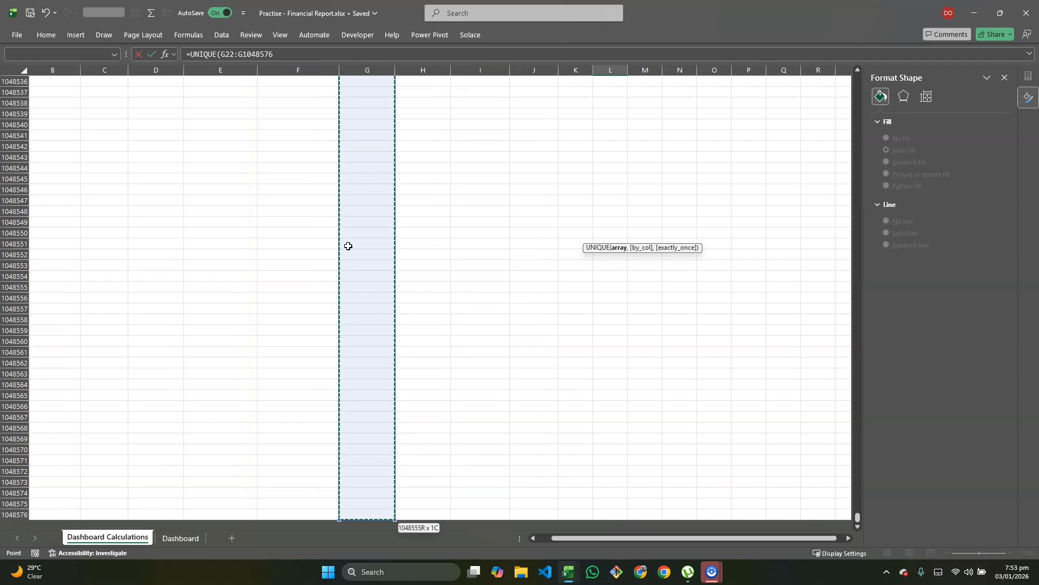
# Step: Change the range to G22:.G10000 and enter the formula so the account names spill
pyautogui.scroll(20, 394, 359)
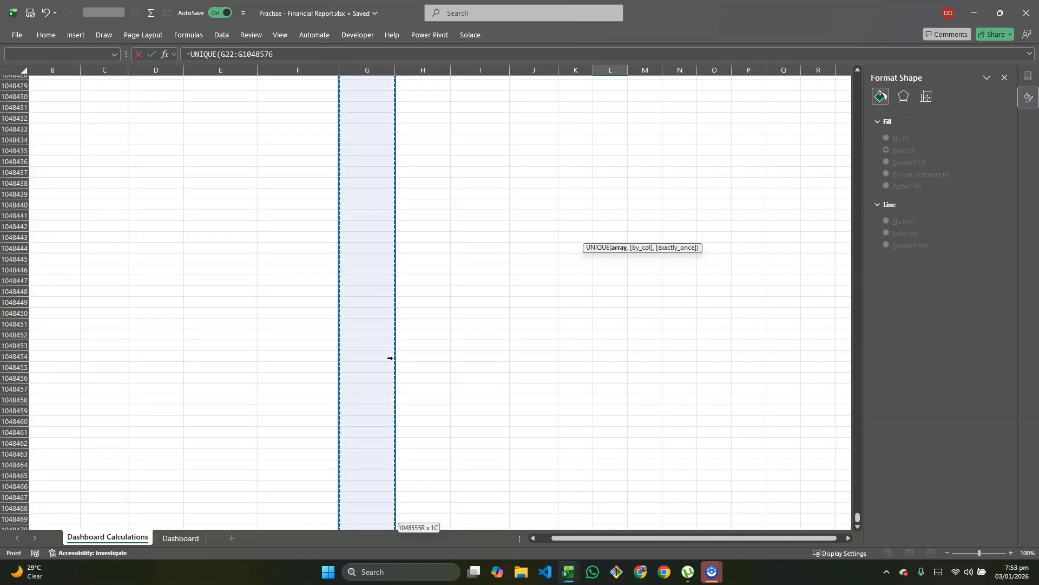
pyautogui.hotkey('ctrl', 'BackSpace')
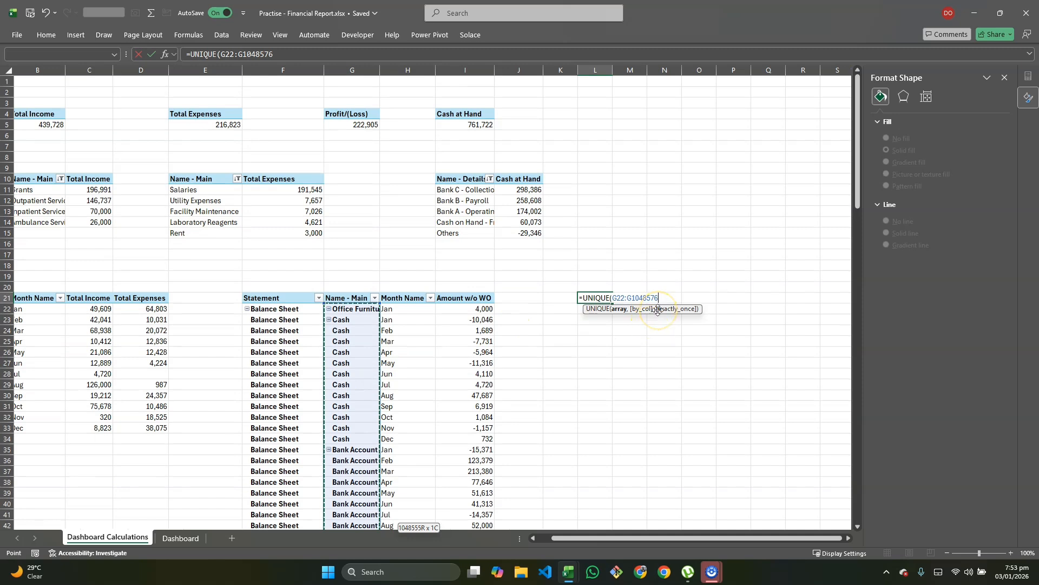
pyautogui.press('BackSpace')
pyautogui.press('BackSpace')
pyautogui.press('BackSpace')
pyautogui.press('BackSpace')
pyautogui.press('BackSpace')
pyautogui.write('000')
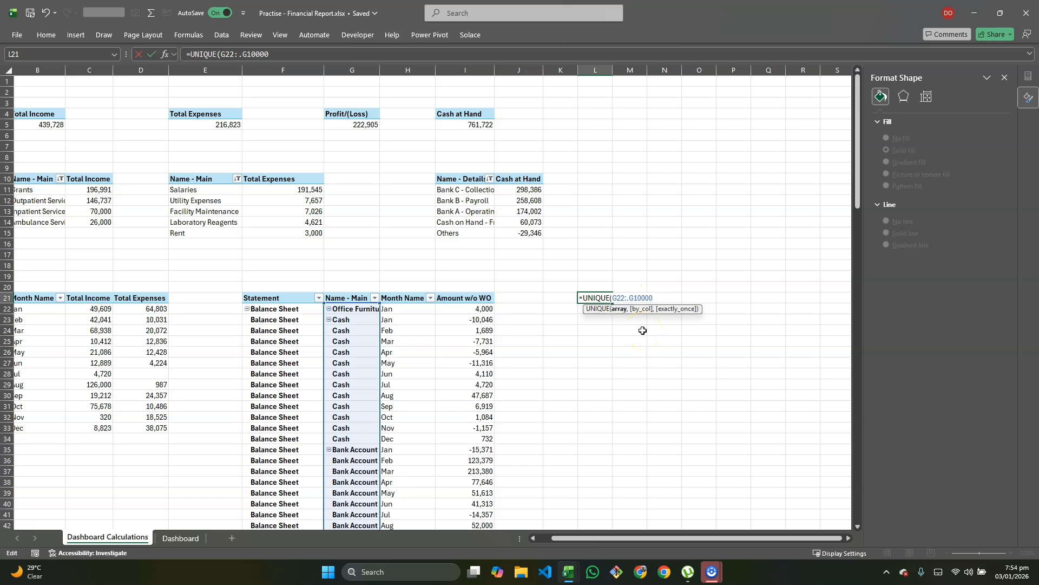
pyautogui.click(637, 299)
pyautogui.click(612, 298)
pyautogui.click(656, 297)
pyautogui.click(632, 301)
pyautogui.press('Return')
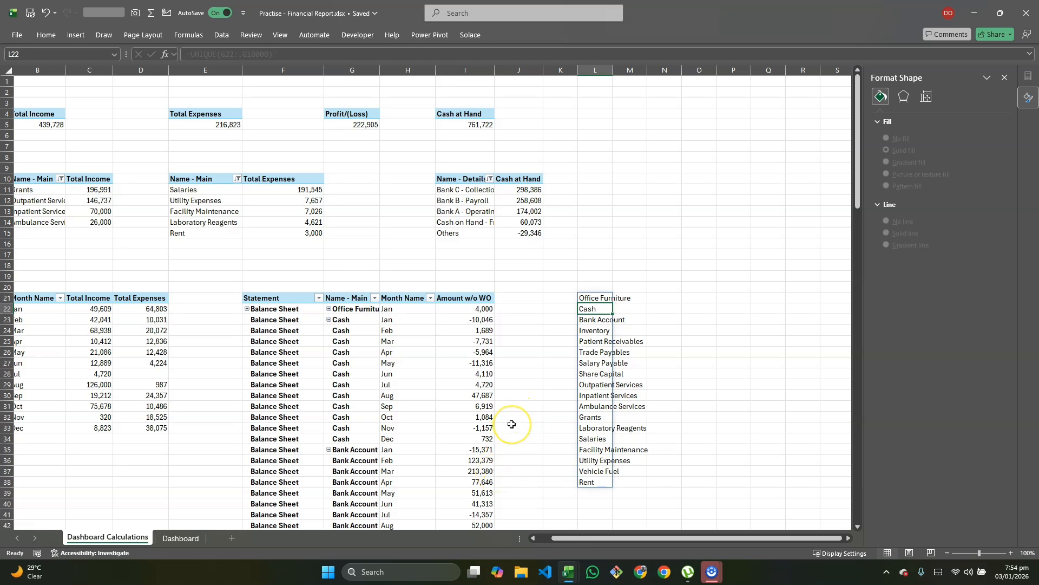
pyautogui.scroll(-4, 519, 417)
pyautogui.scroll(-20, 466, 449)
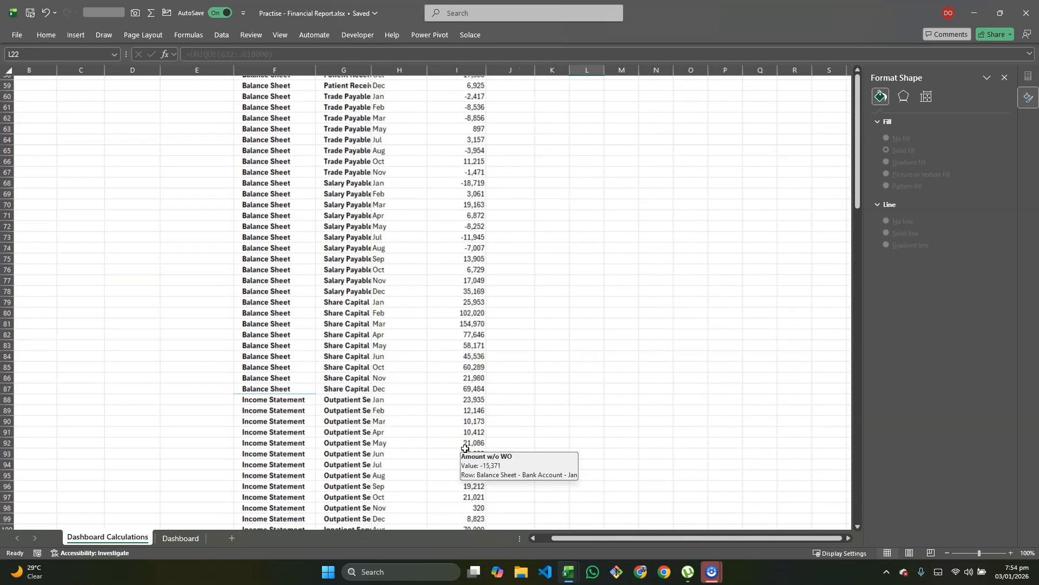
pyautogui.click(329, 332)
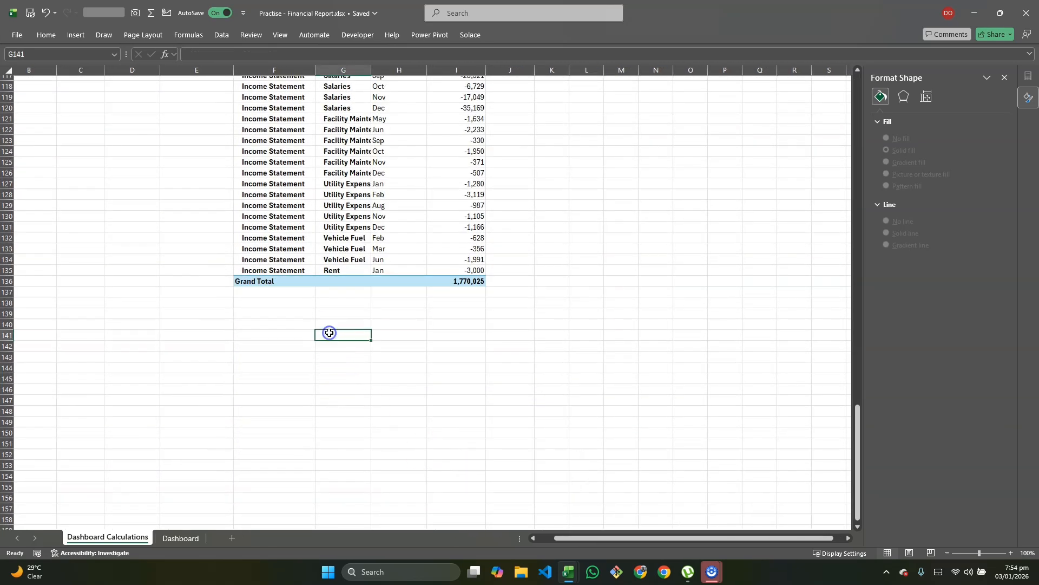
pyautogui.write('Hello')
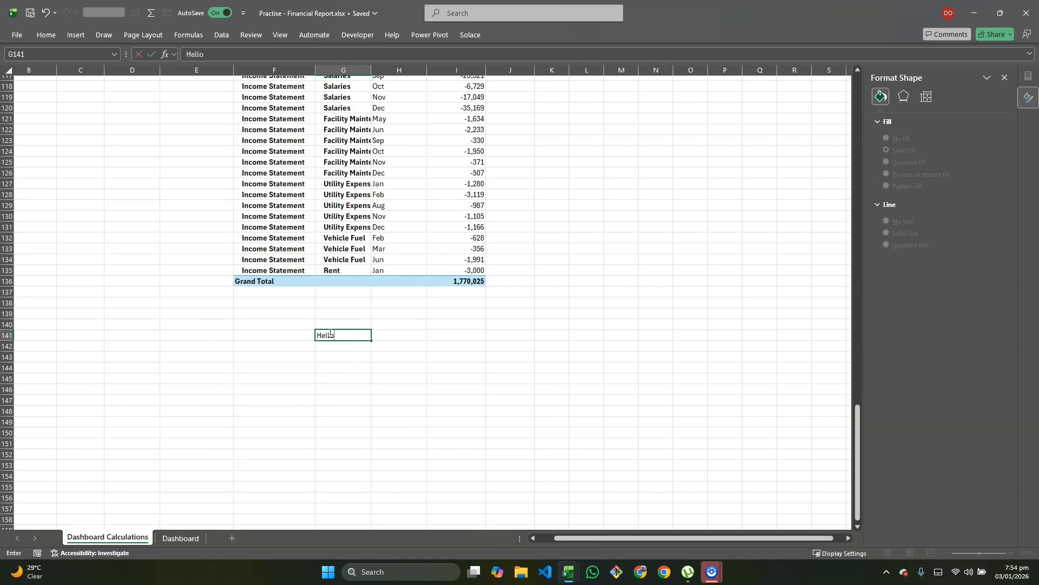
pyautogui.press('Return')
pyautogui.scroll(20, 330, 334)
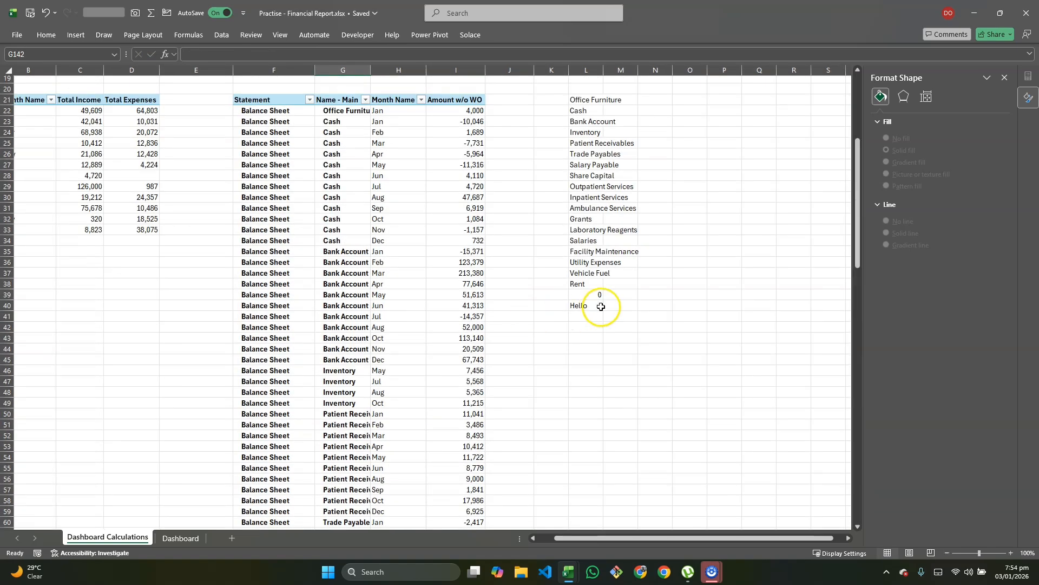
pyautogui.click(578, 294)
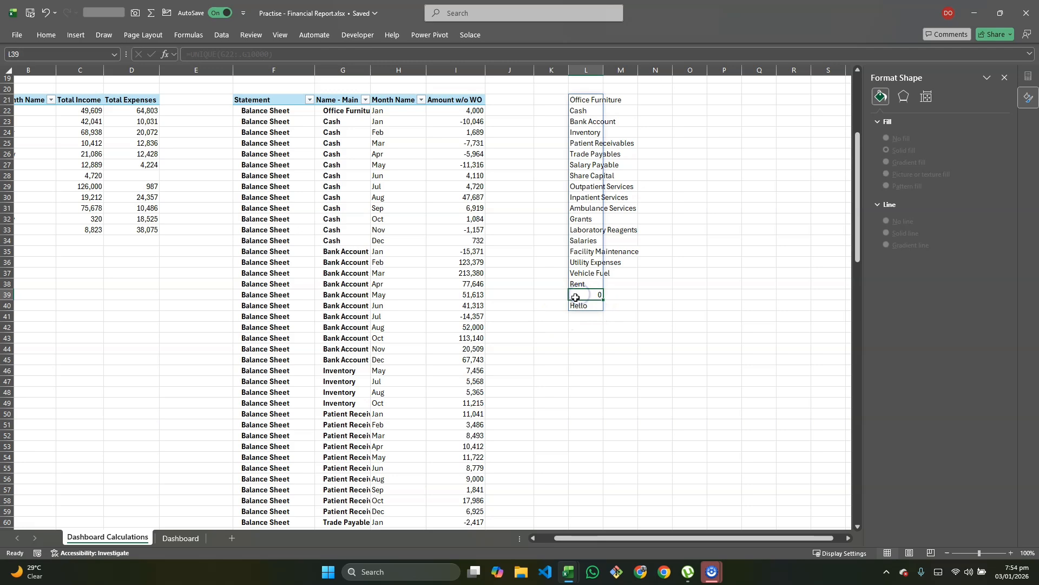
pyautogui.hotkey('ctrl', 'z')
pyautogui.scroll(20, 568, 353)
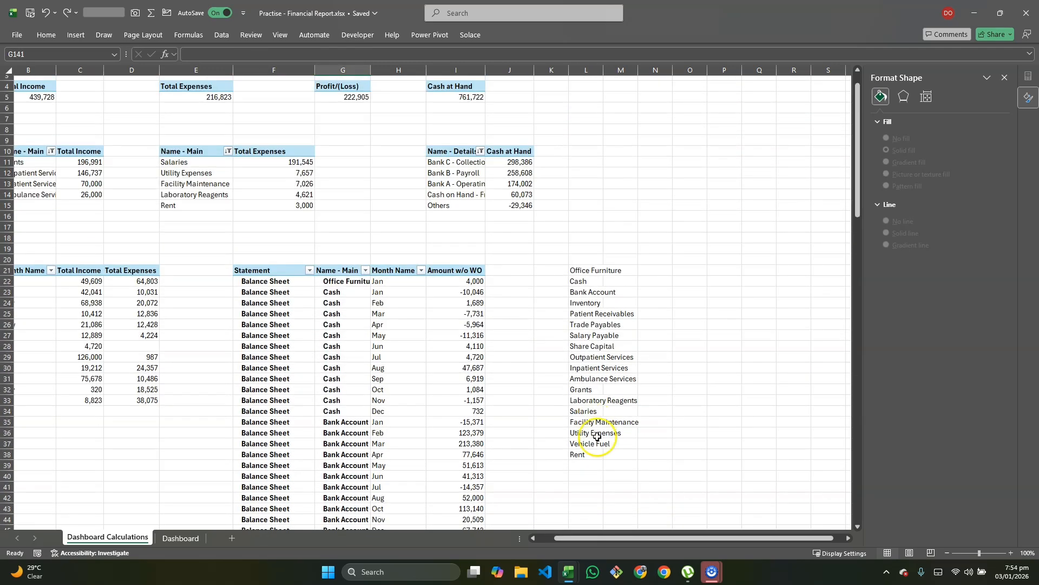
pyautogui.click(586, 272)
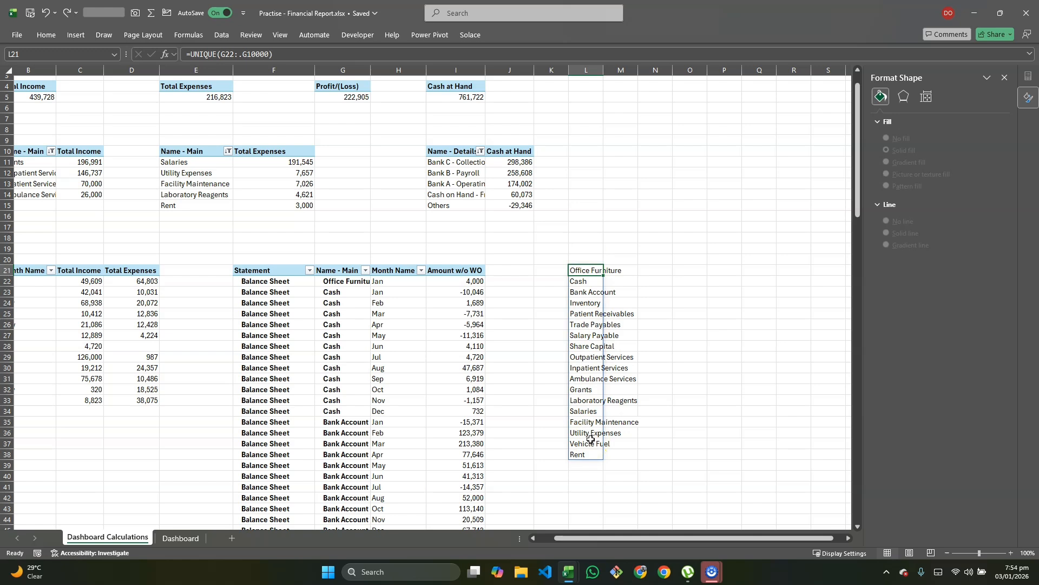
# Step: Enable 'Show items with no data on rows' in the pivot's Display options, then check the L21 list
pyautogui.click(357, 347)
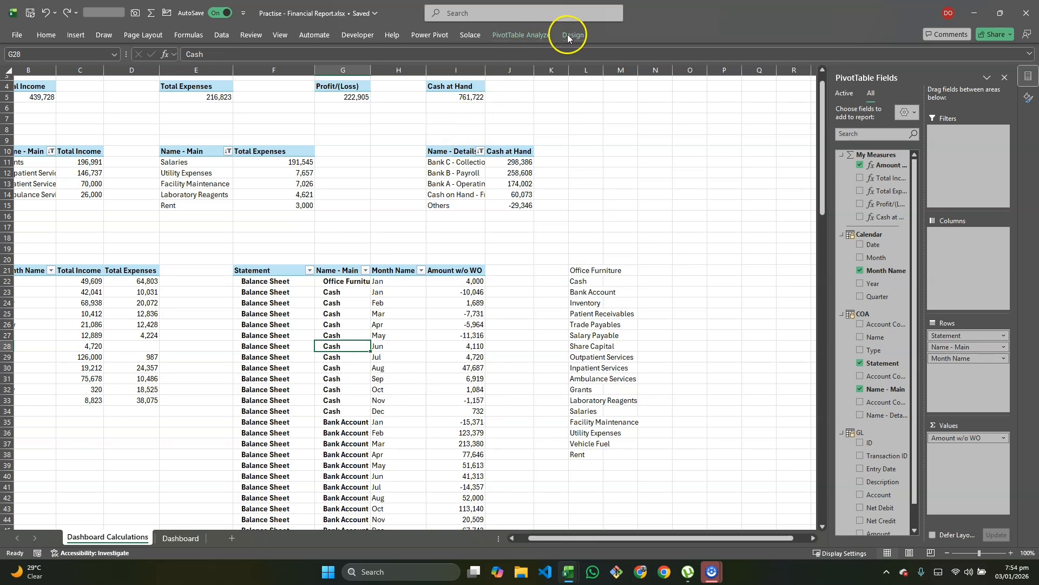
pyautogui.click(523, 34)
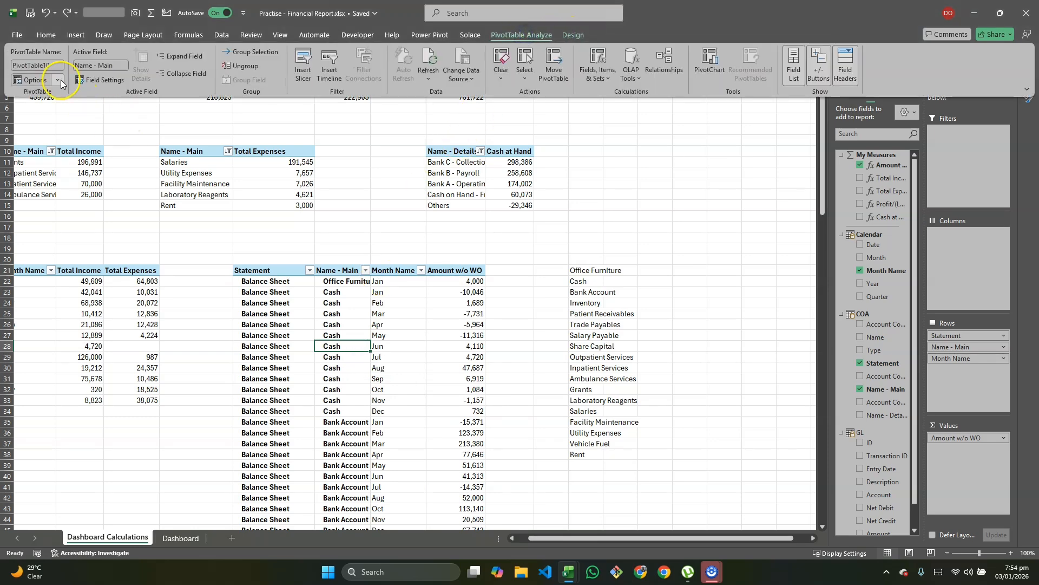
pyautogui.click(30, 79)
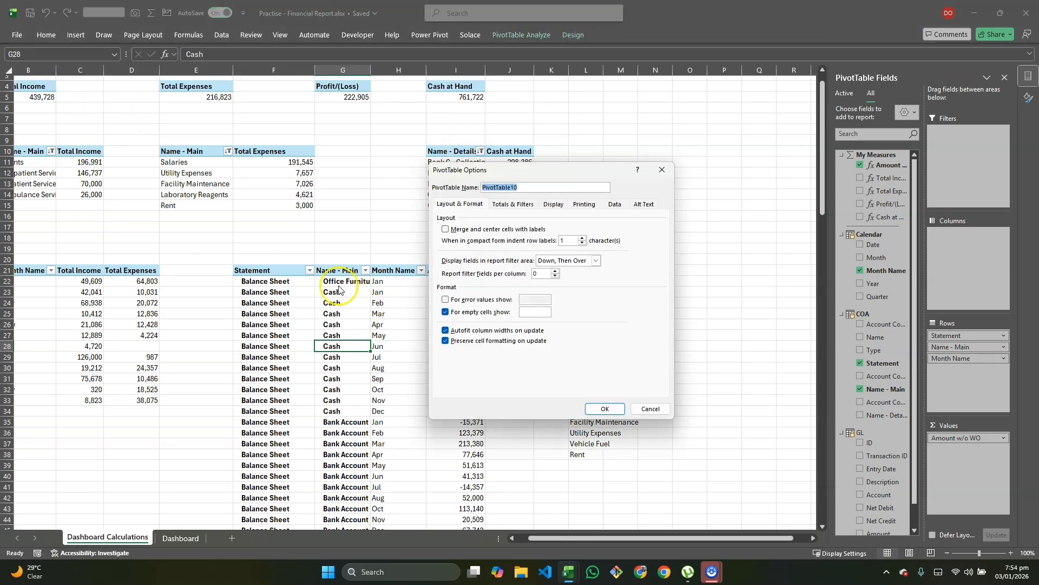
pyautogui.click(550, 205)
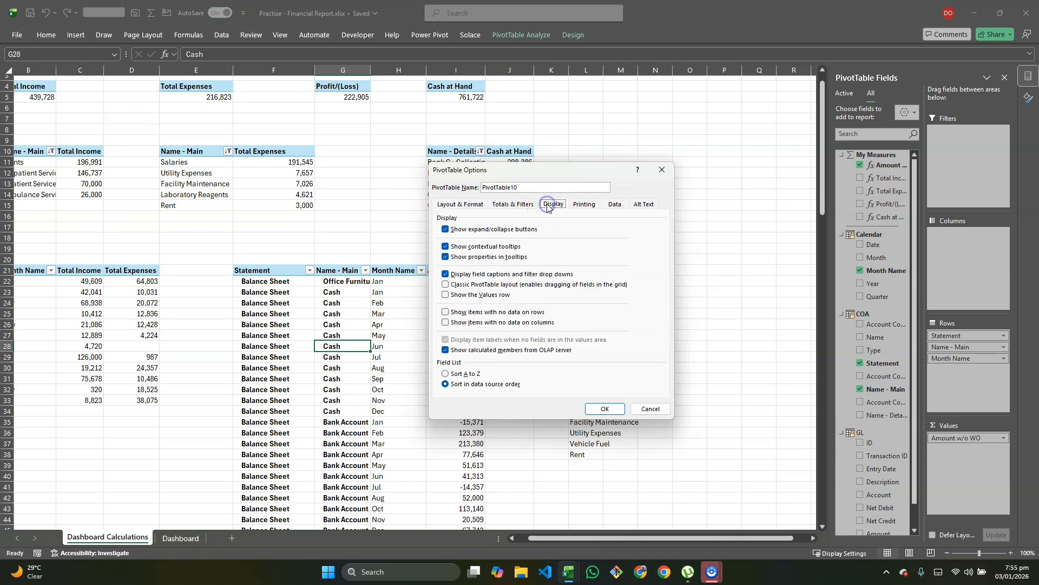
pyautogui.click(446, 312)
pyautogui.click(598, 407)
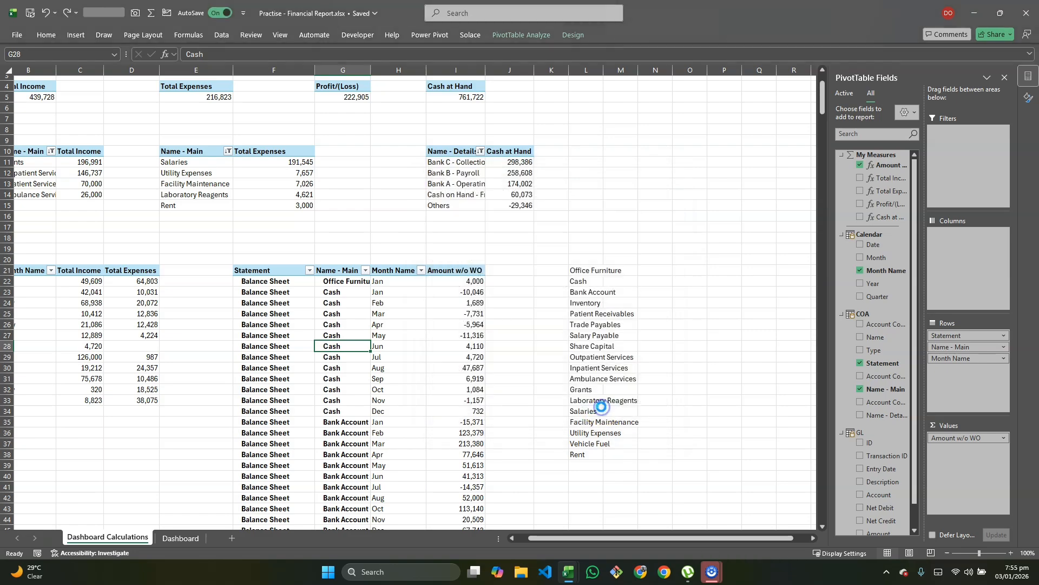
pyautogui.scroll(-10, 595, 411)
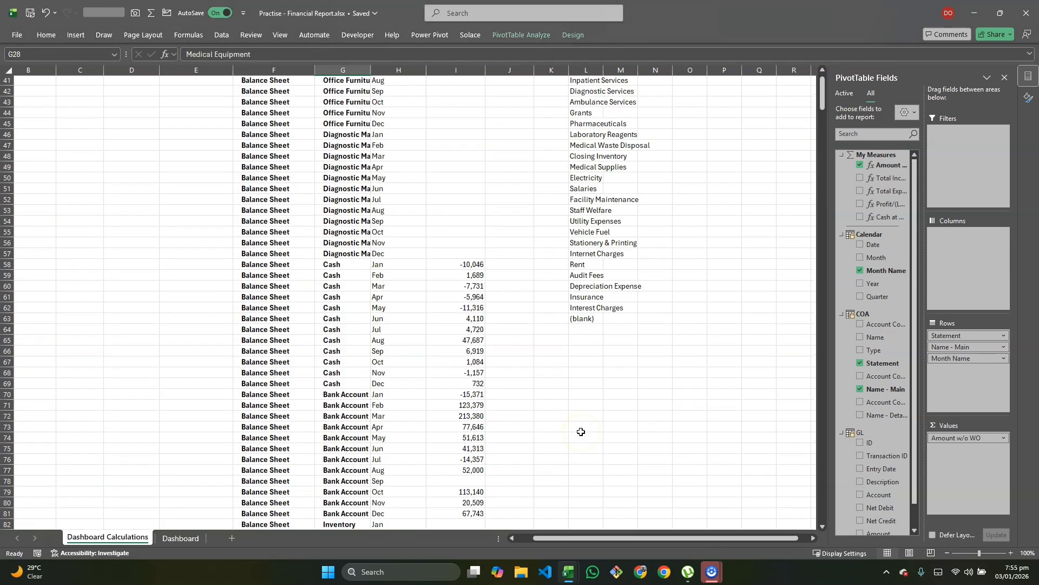
pyautogui.scroll(12, 582, 427)
pyautogui.scroll(-5, 587, 390)
pyautogui.scroll(-3, 590, 366)
pyautogui.scroll(1, 595, 330)
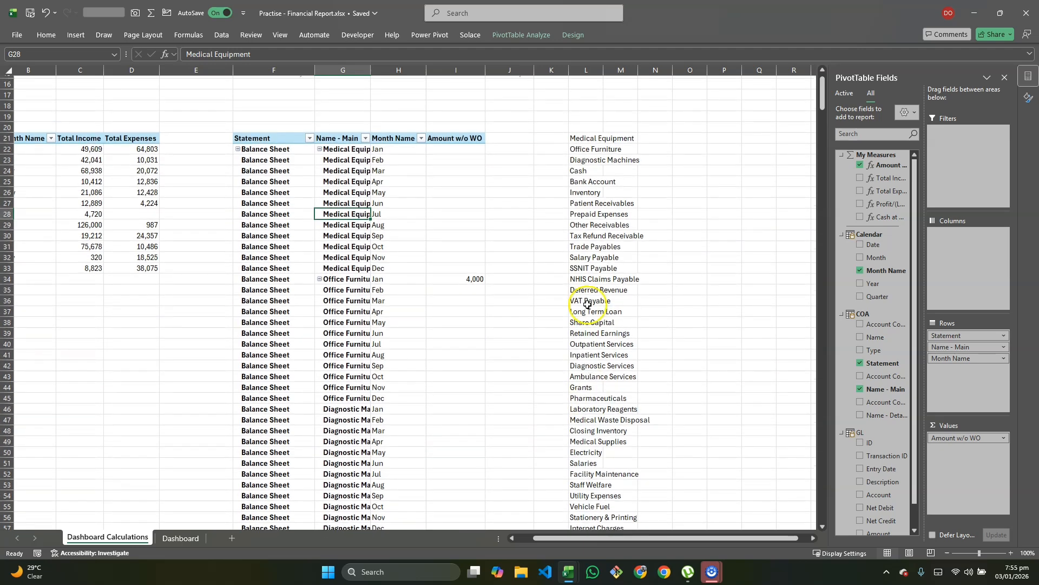
pyautogui.click(582, 137)
# Step: Wrap the L21 formula in SORT, giving =SORT(UNIQUE(G22:.G10000)) in alphabetical order
pyautogui.doubleClick(579, 138)
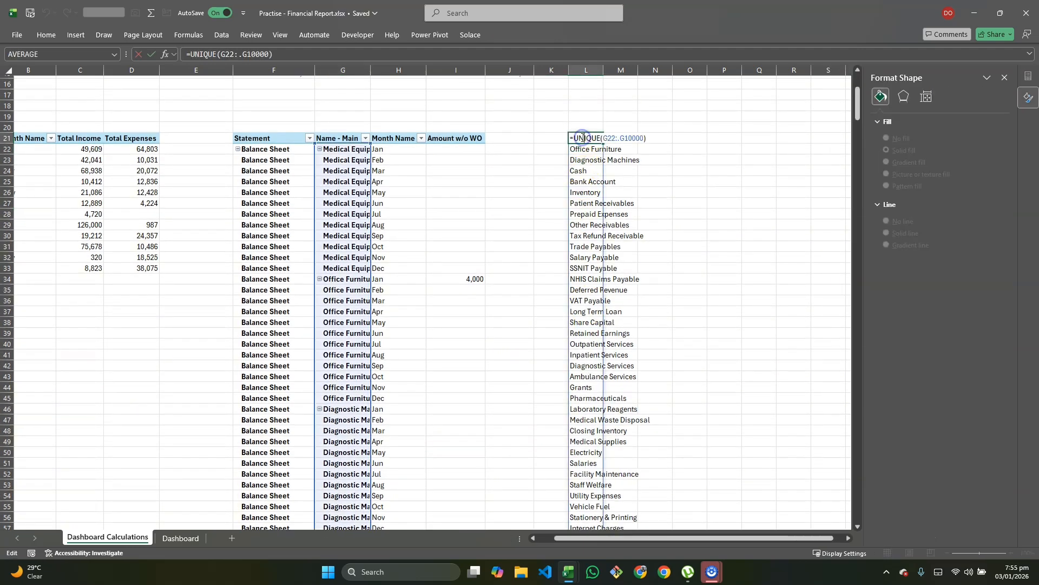
pyautogui.click(572, 139)
pyautogui.write('Sort')
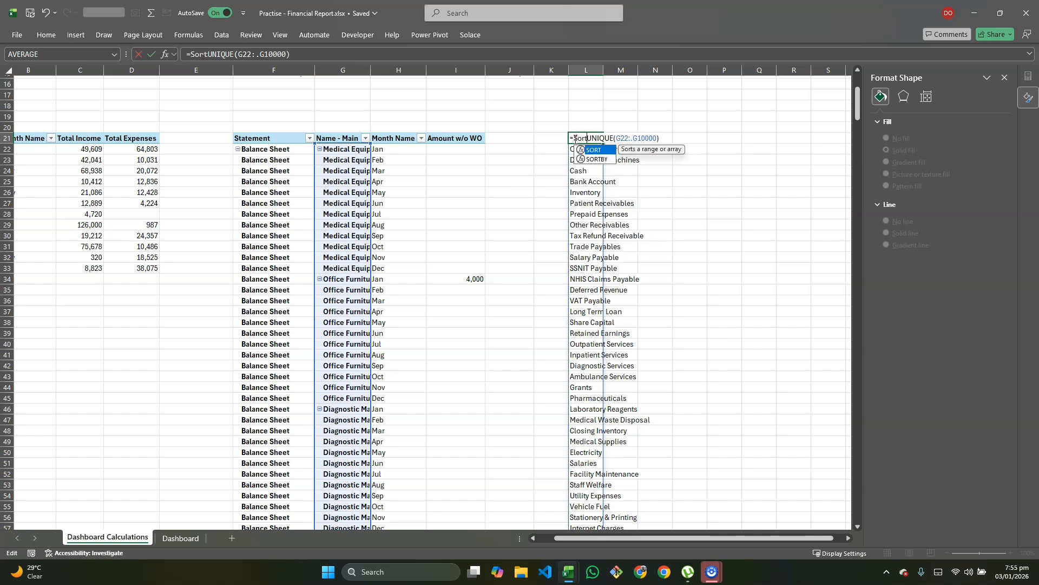
pyautogui.write('(')
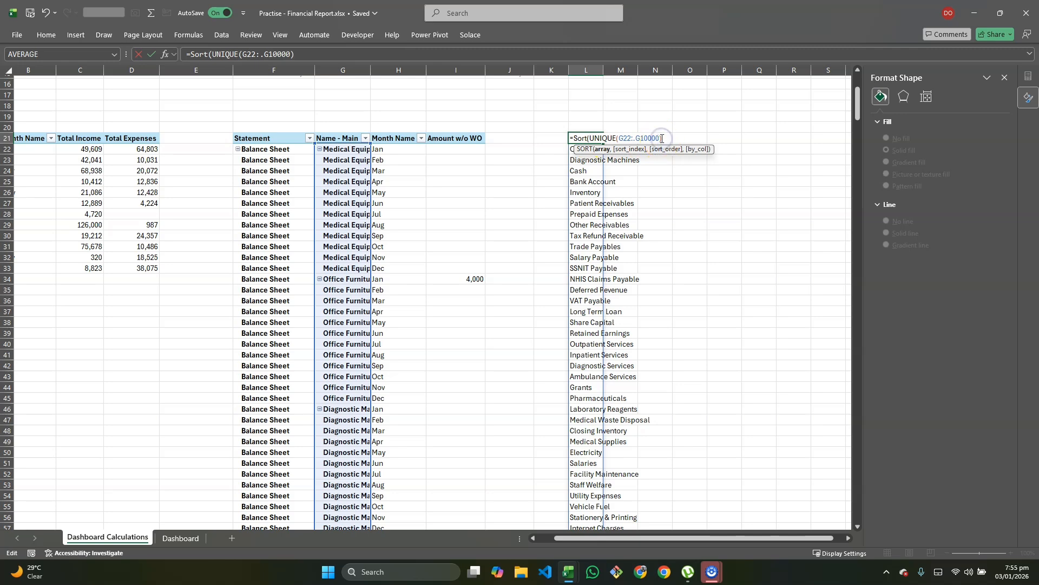
pyautogui.press('Return')
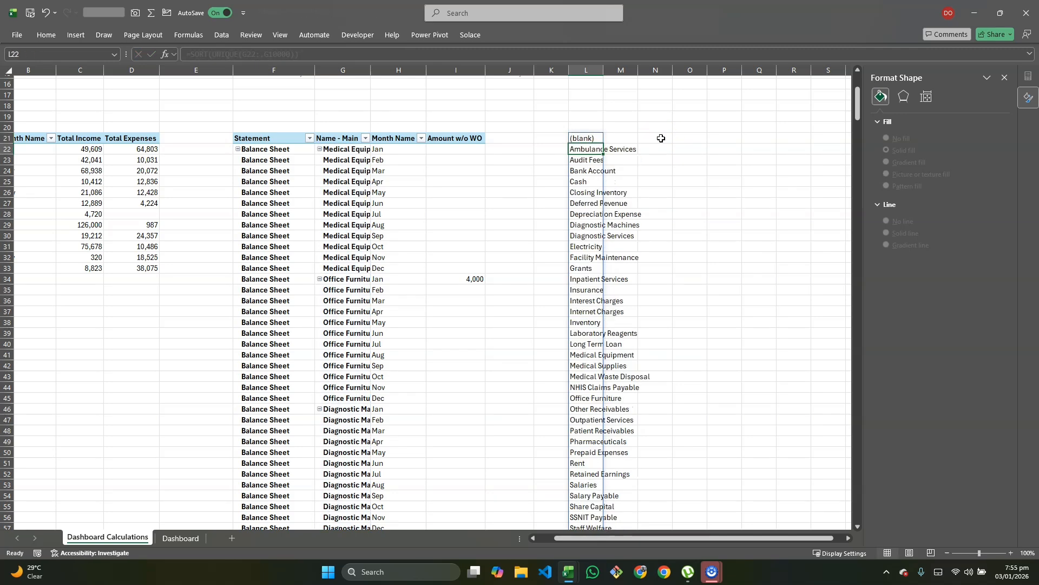
pyautogui.click(577, 138)
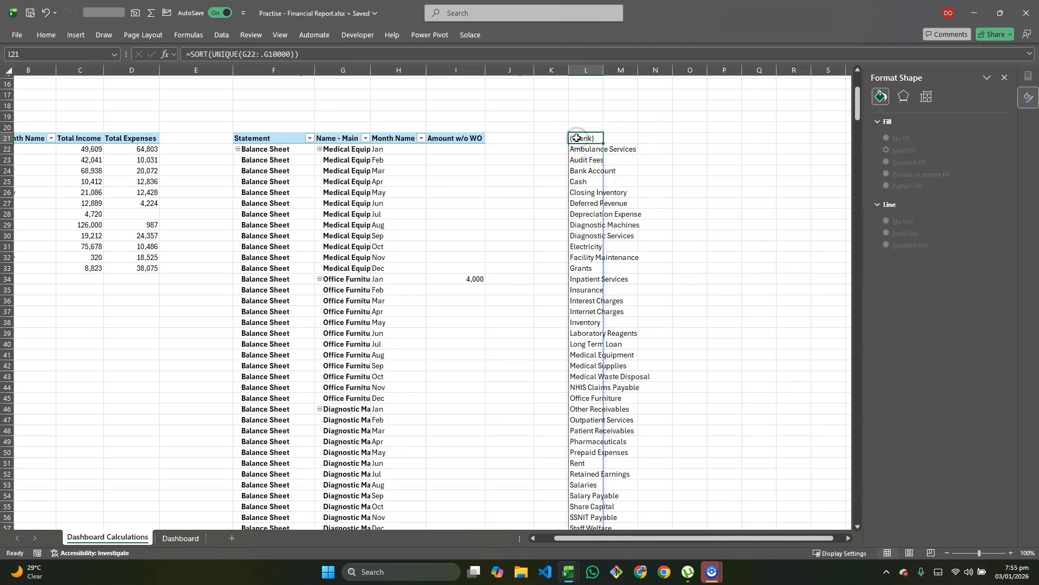
pyautogui.scroll(-10, 594, 291)
pyautogui.scroll(14, 594, 291)
pyautogui.scroll(-2, 594, 291)
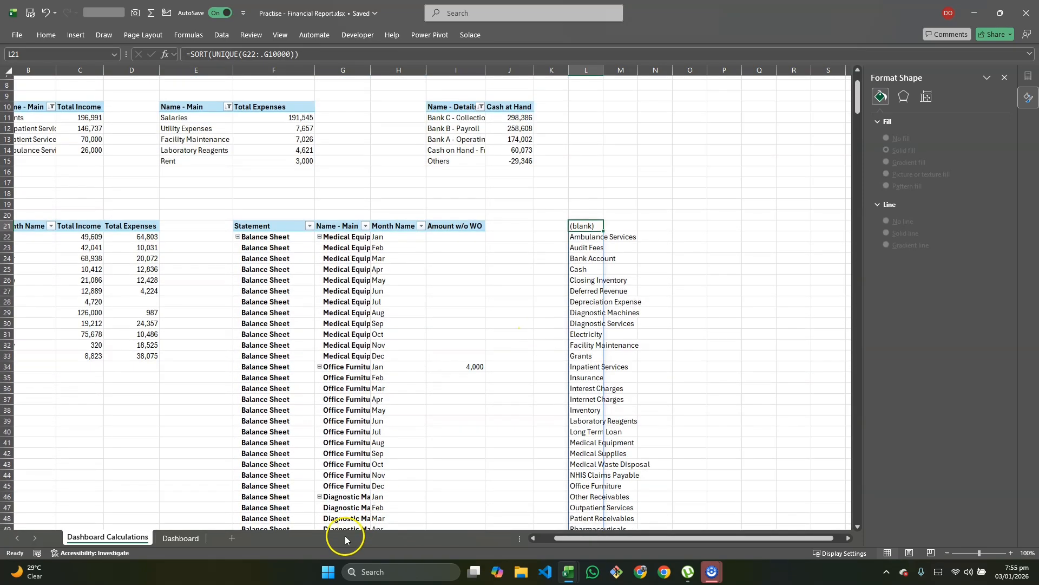
# Step: On the Dashboard sheet, drag the Income vs Expense Trend Analysis chart's bottom edge up to shorten it
pyautogui.click(184, 538)
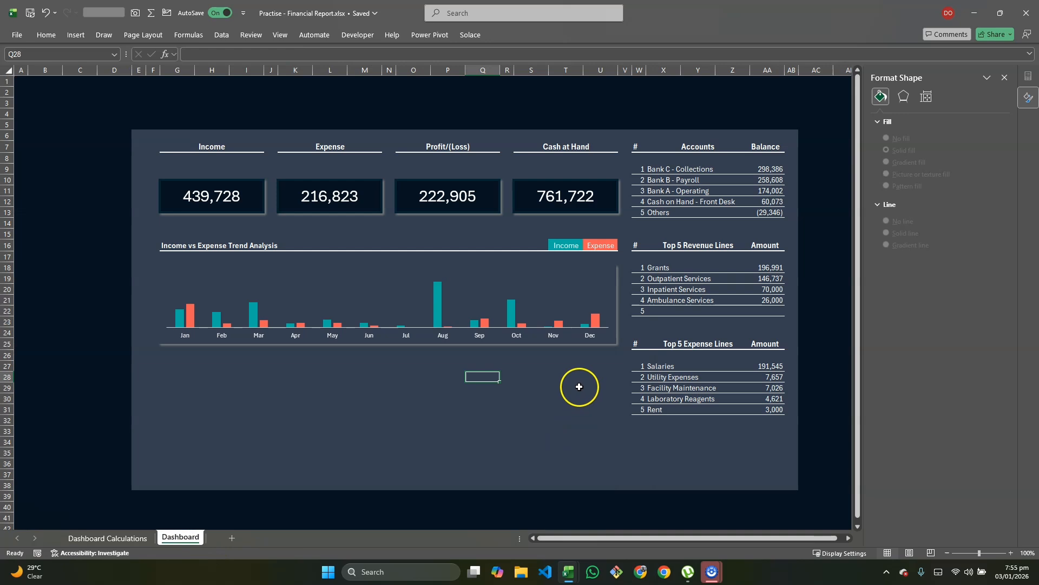
pyautogui.click(567, 368)
pyautogui.click(538, 368)
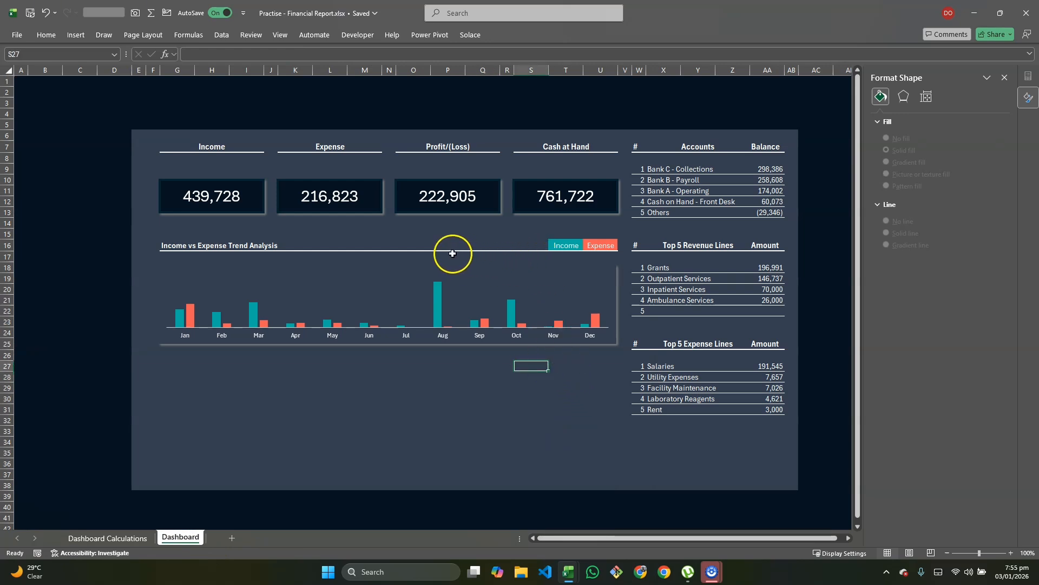
pyautogui.click(395, 267)
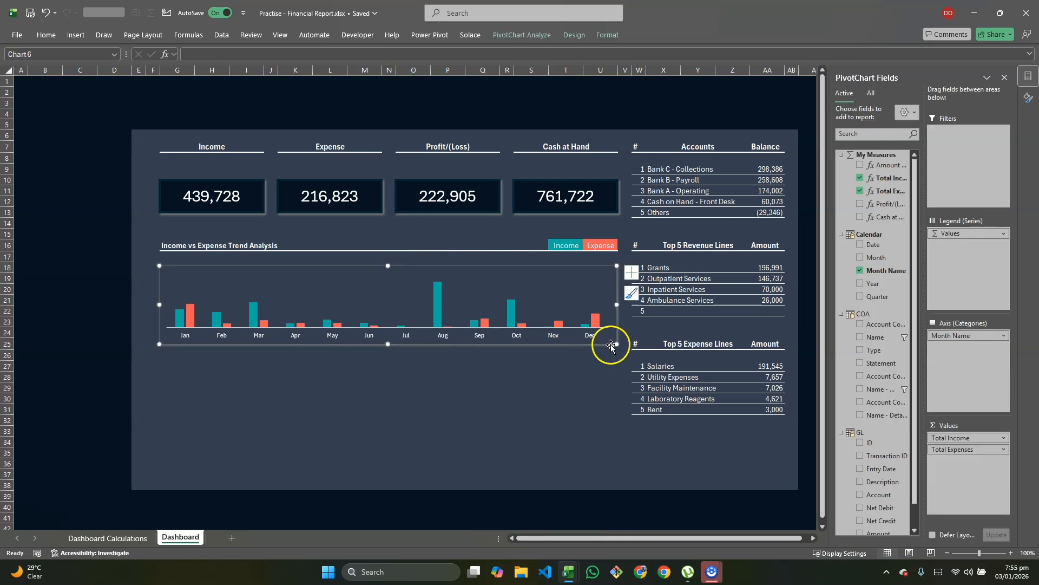
pyautogui.moveTo(639, 332); pyautogui.dragTo(488, 262)
pyautogui.click(501, 269)
pyautogui.click(576, 349)
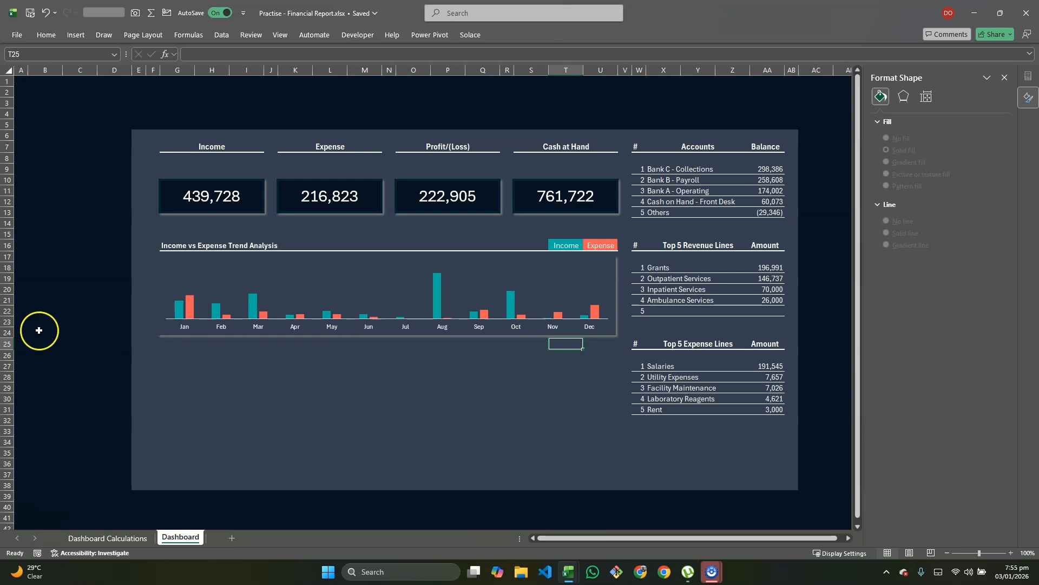
# Step: Insert a blank row at row 25, above the Top 5 Expense Lines block
pyautogui.click(8, 344)
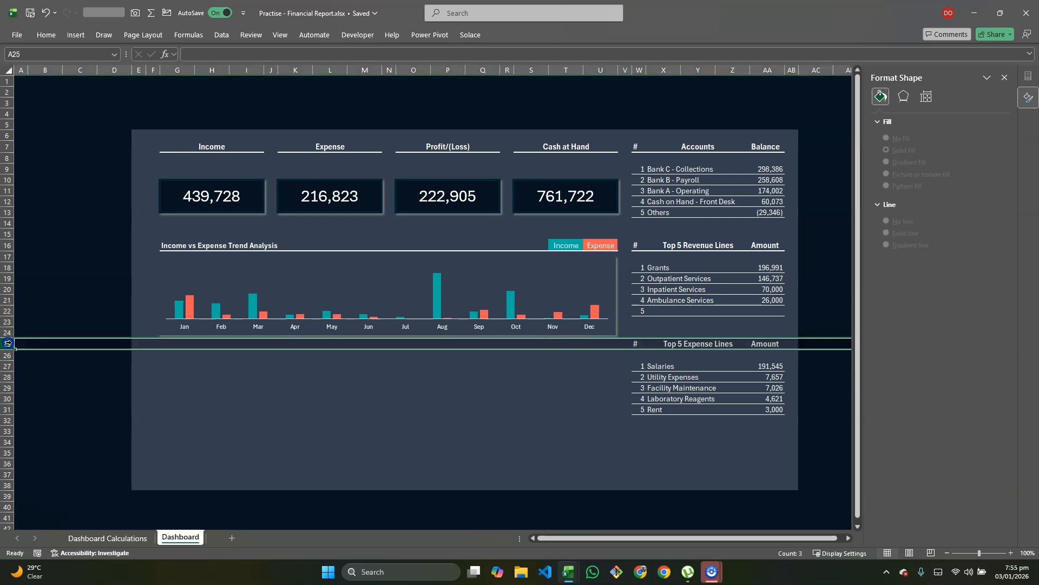
pyautogui.rightClick(8, 344)
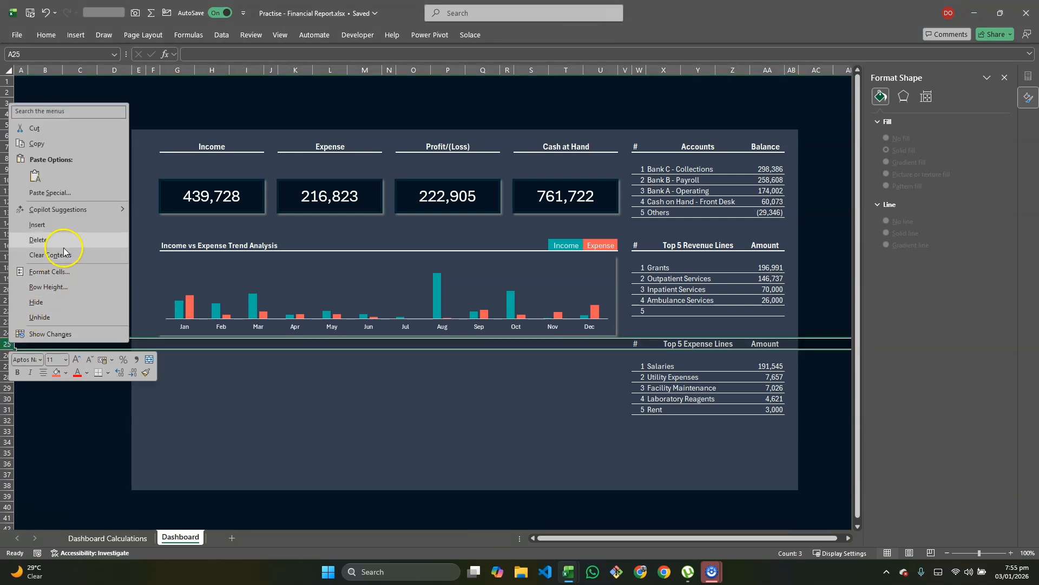
pyautogui.click(50, 224)
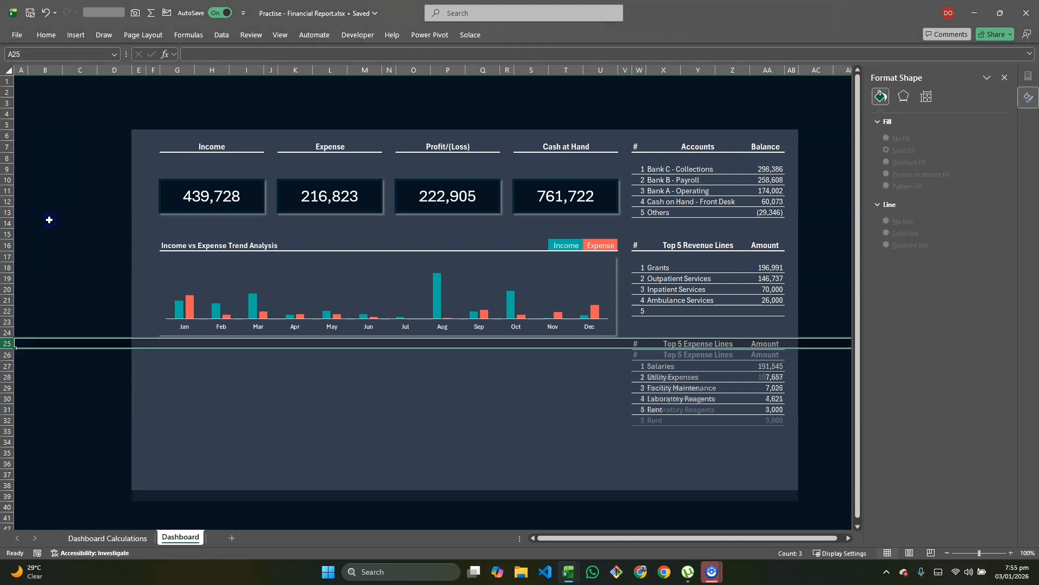
# Step: Merge and center cells S26:U26 into one cell
pyautogui.click(595, 360)
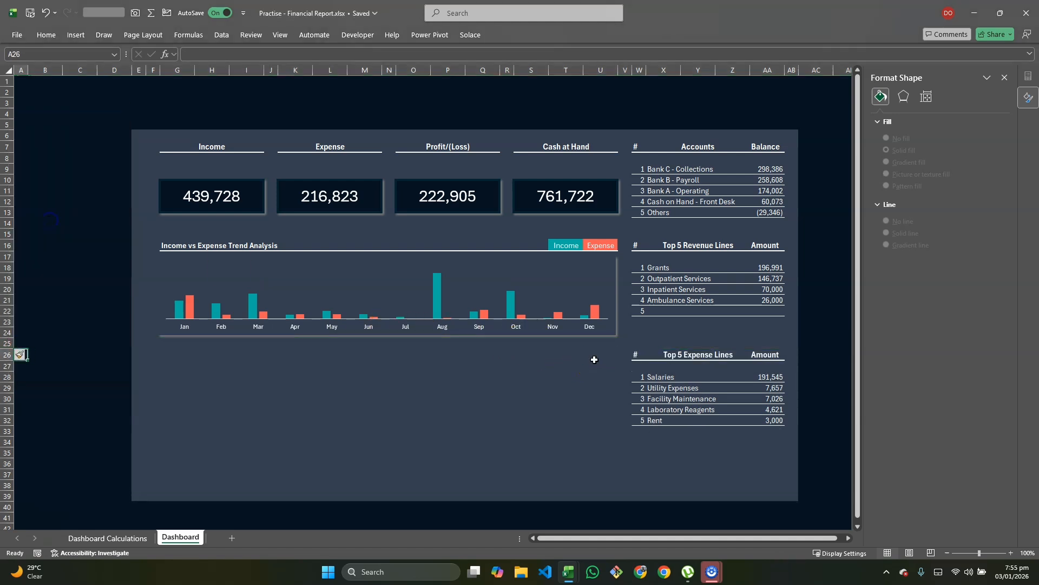
pyautogui.hotkey('shift', 'Left')
pyautogui.hotkey('shift', 'Left')
pyautogui.hotkey('shift', 'Left')
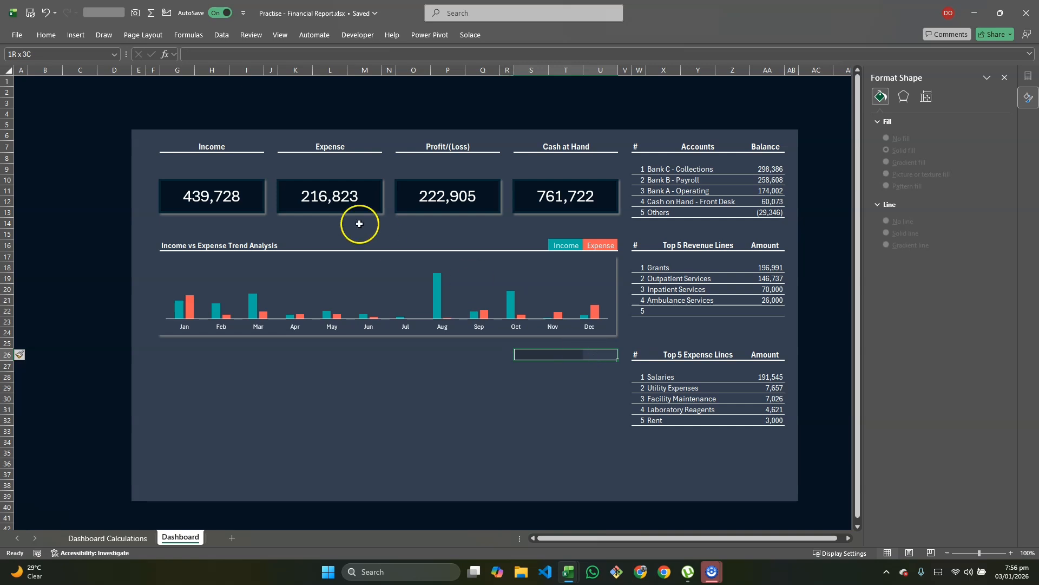
pyautogui.click(47, 34)
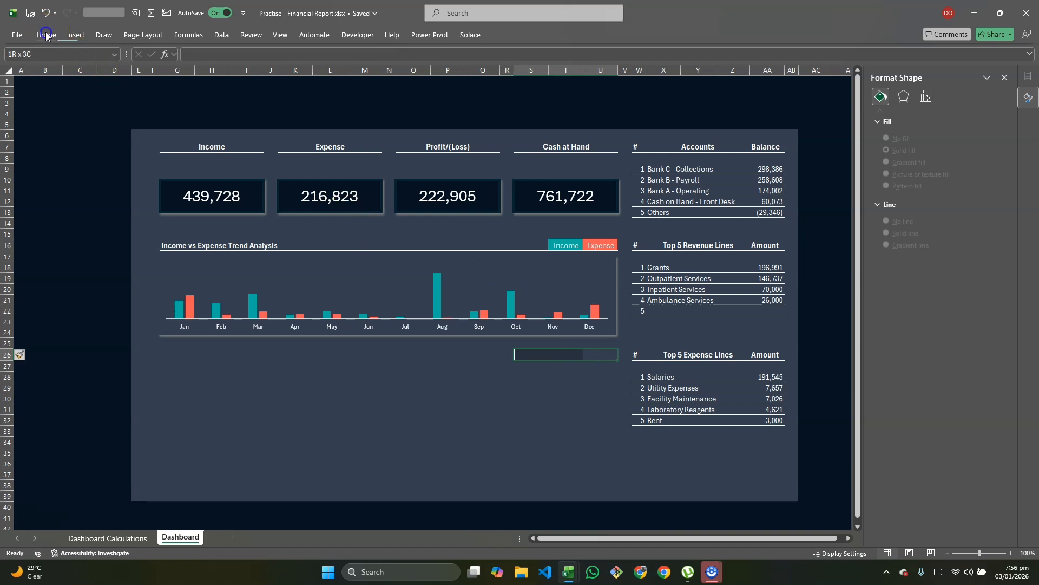
pyautogui.click(379, 73)
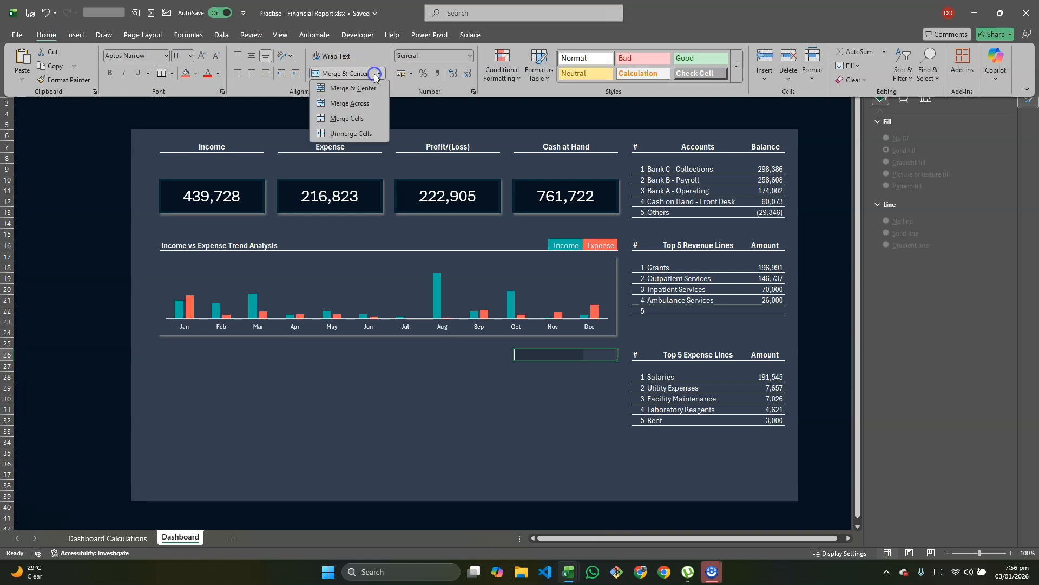
pyautogui.click(347, 85)
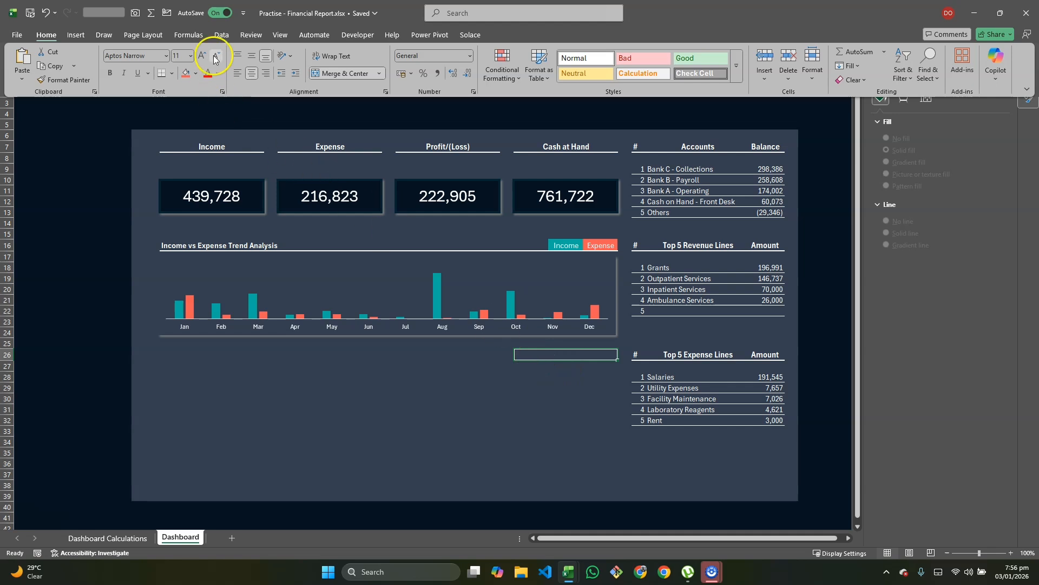
pyautogui.click(218, 36)
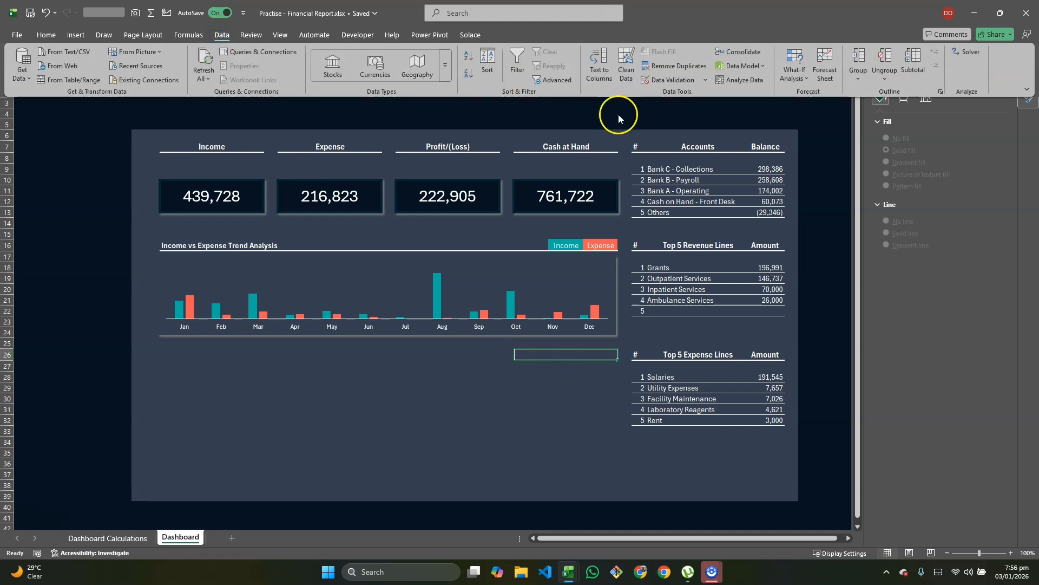
# Step: Make S26 a List dropdown sourced from 'Dashboard Calculations'!$L$21#, the account names
pyautogui.click(698, 80)
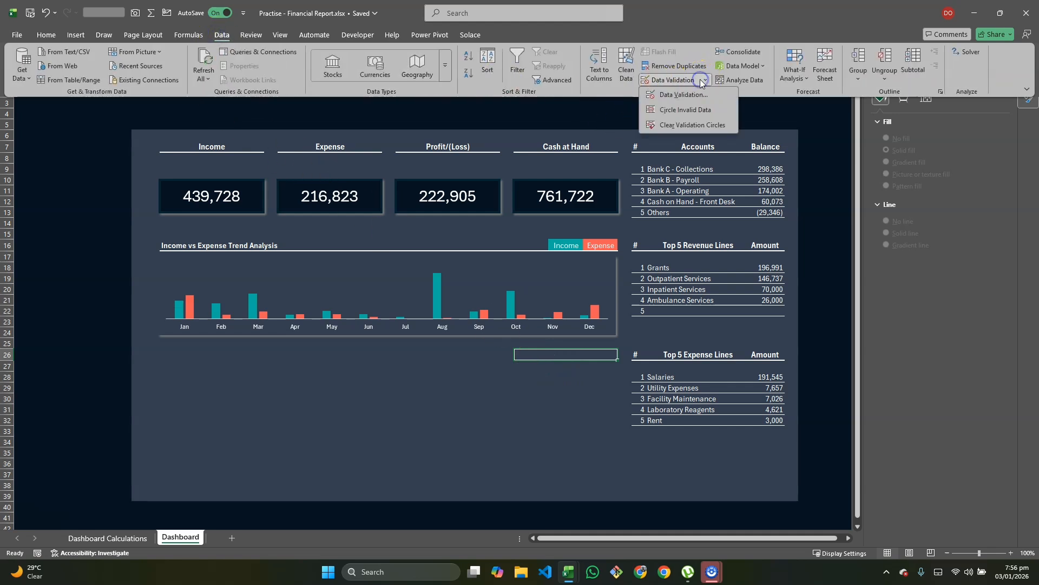
pyautogui.click(686, 95)
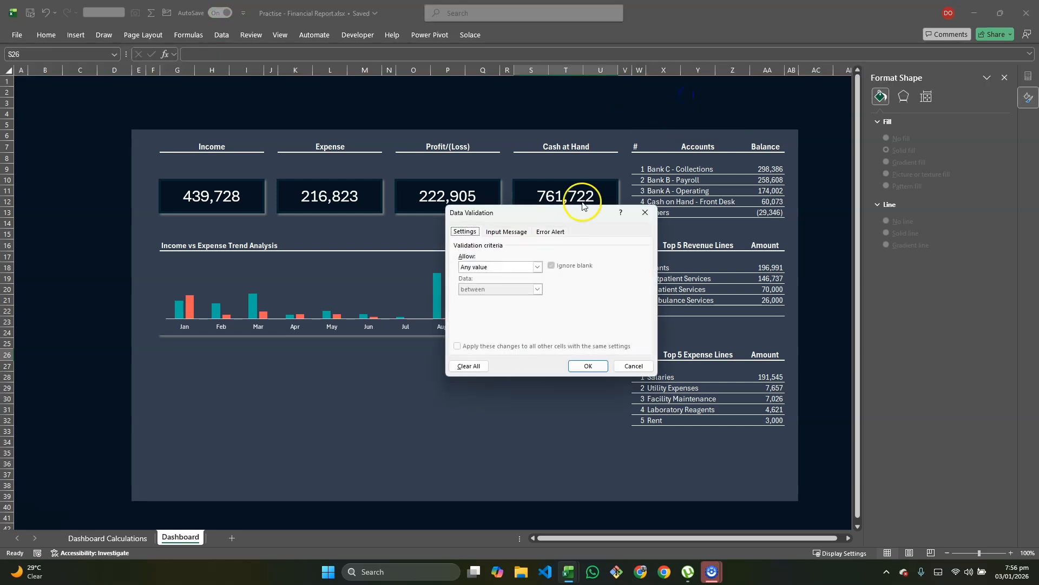
pyautogui.click(537, 268)
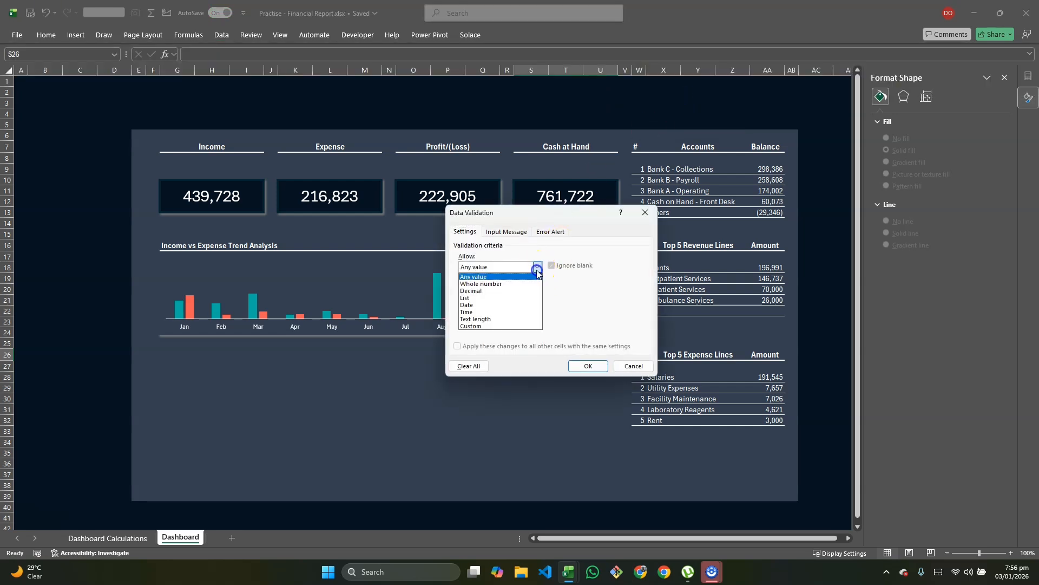
pyautogui.click(486, 297)
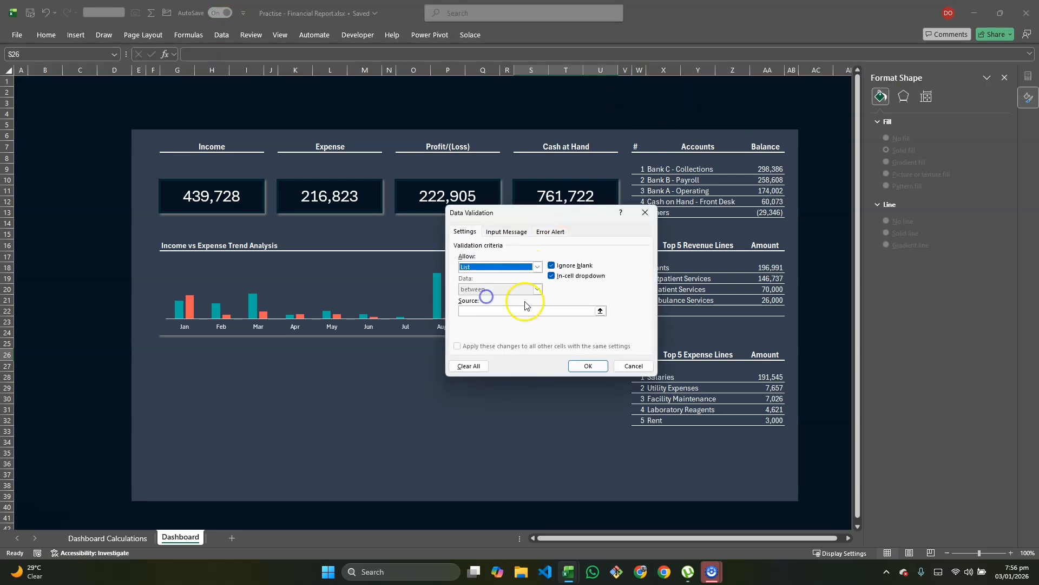
pyautogui.click(600, 310)
pyautogui.click(138, 537)
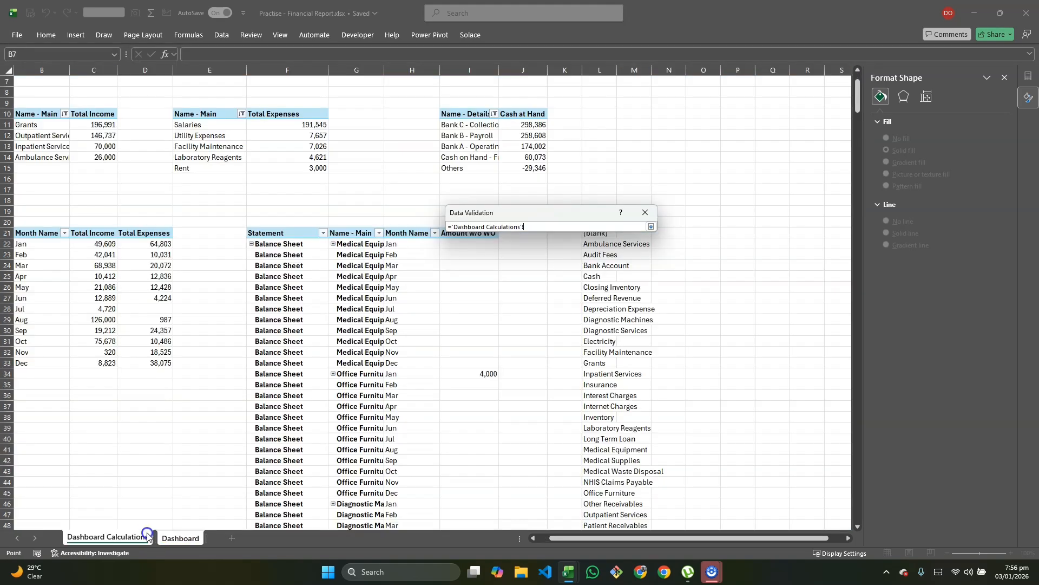
pyautogui.scroll(1, 541, 287)
pyautogui.click(599, 267)
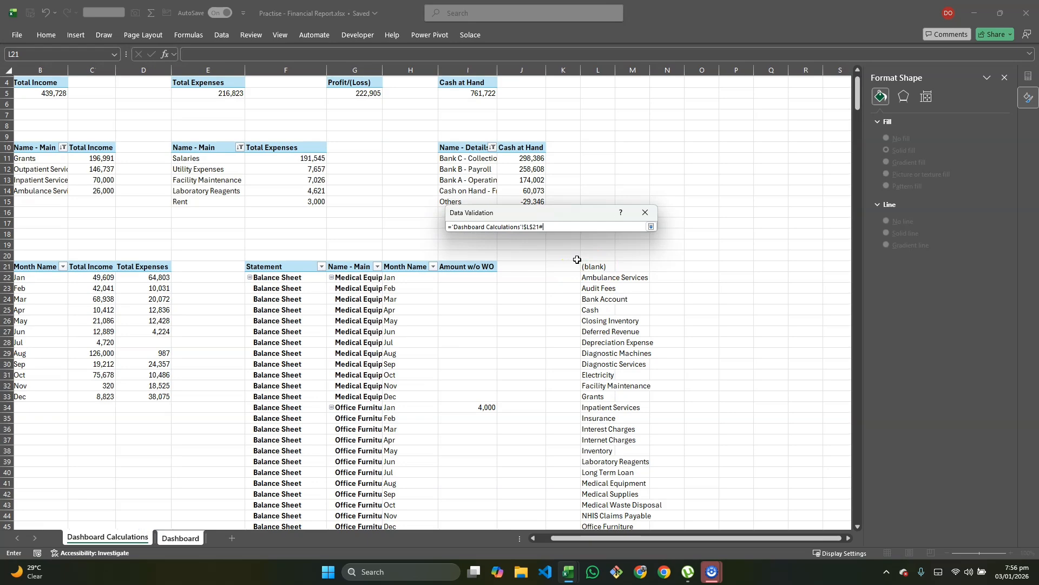
pyautogui.press('Return')
pyautogui.click(588, 366)
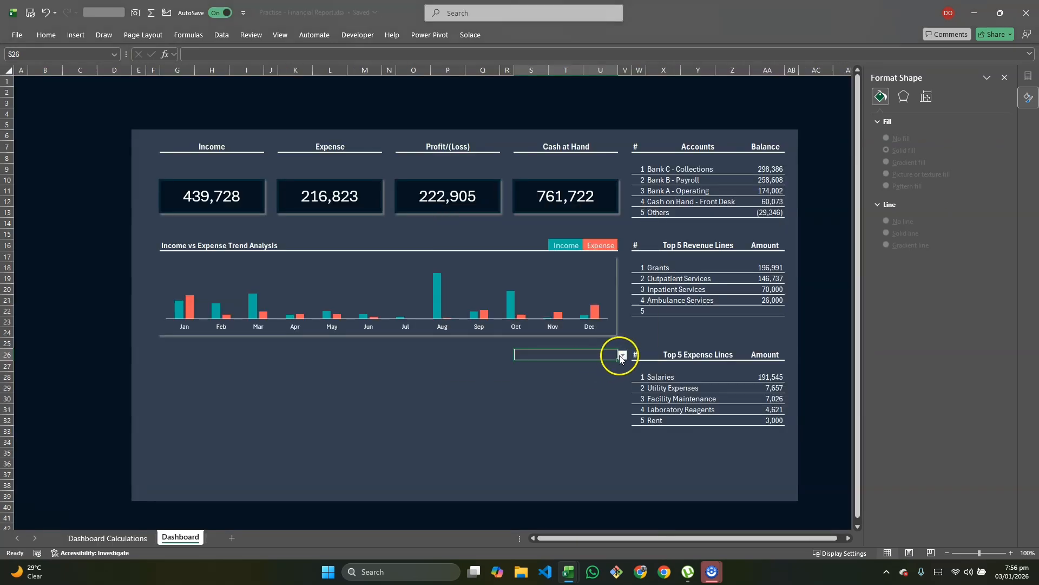
# Step: Choose Audit Fees in the S26 dropdown and give the cell a light grey fill and bold text
pyautogui.click(621, 355)
pyautogui.click(549, 385)
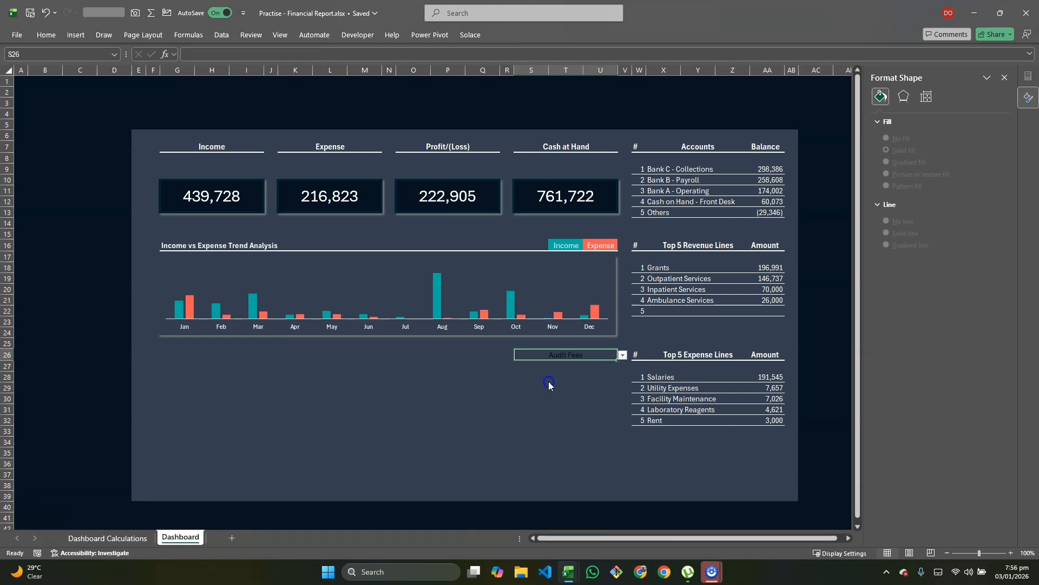
pyautogui.click(47, 34)
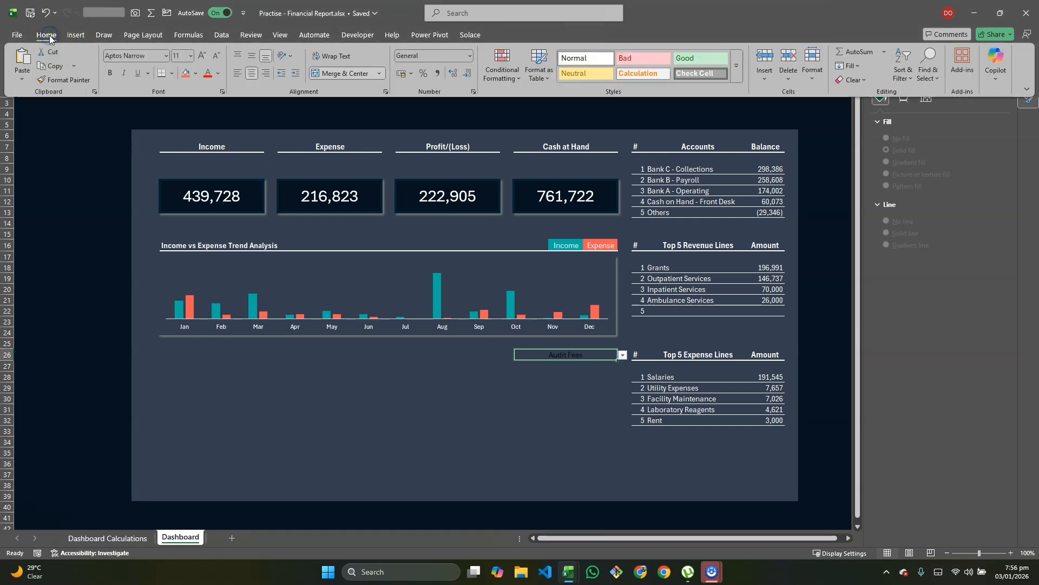
pyautogui.click(195, 73)
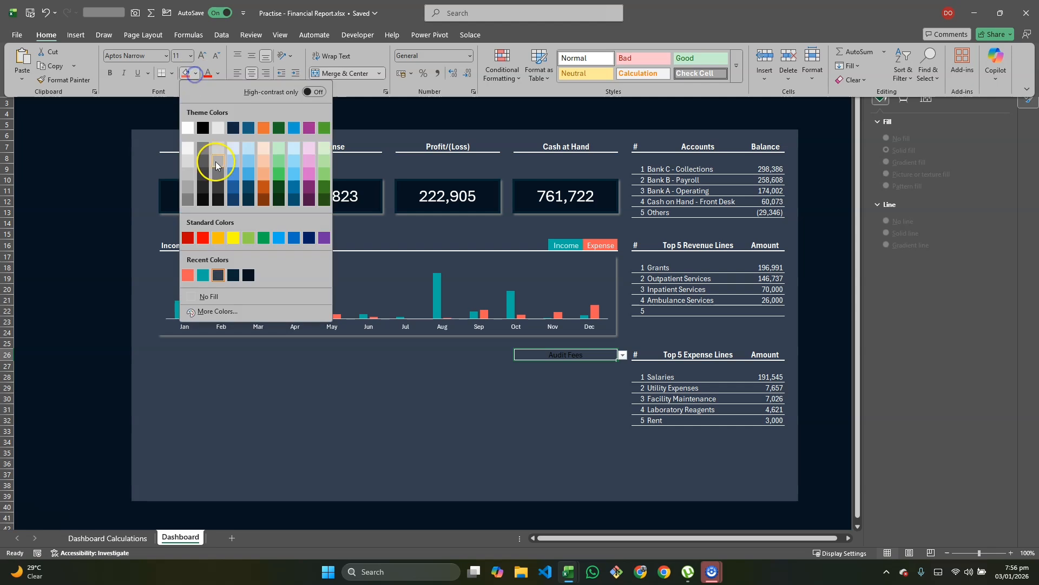
pyautogui.click(188, 173)
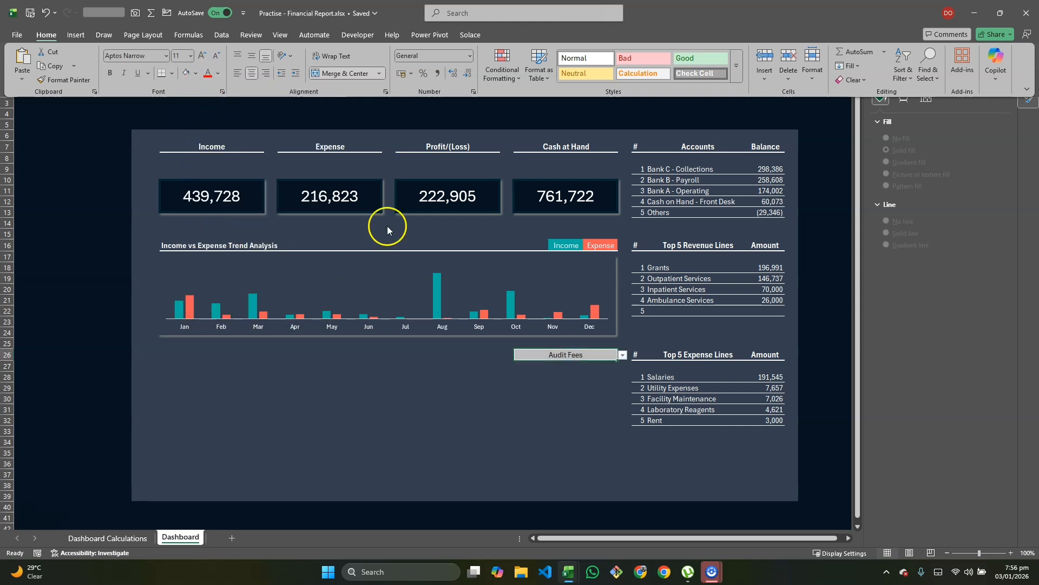
pyautogui.click(538, 378)
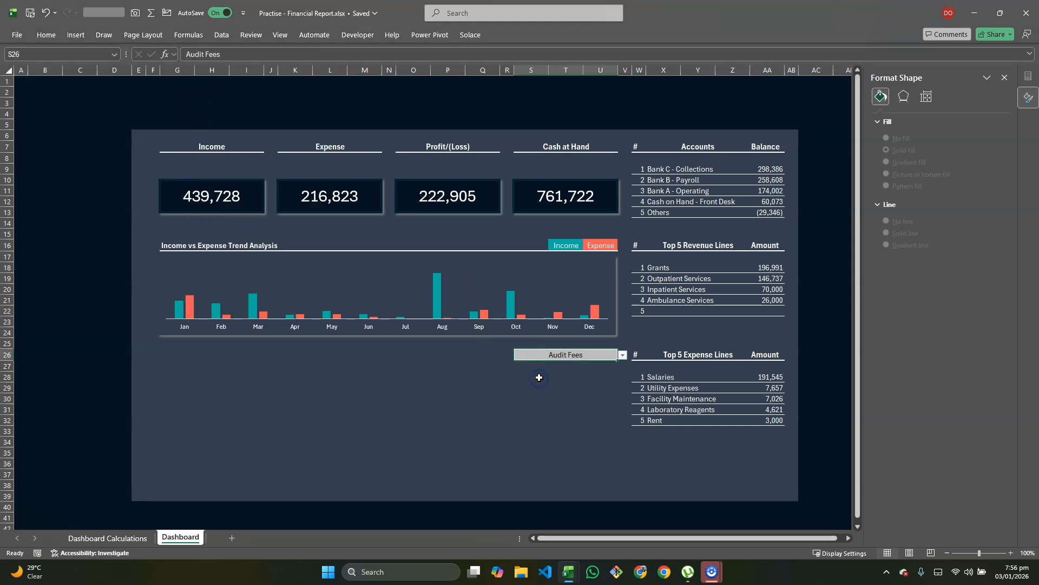
pyautogui.hotkey('ctrl', 'b')
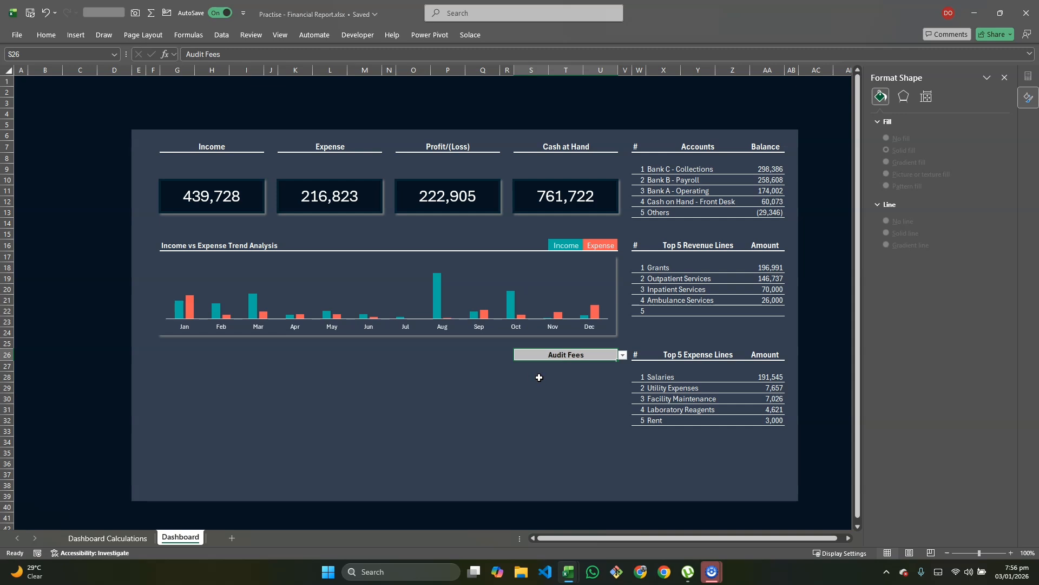
pyautogui.click(571, 373)
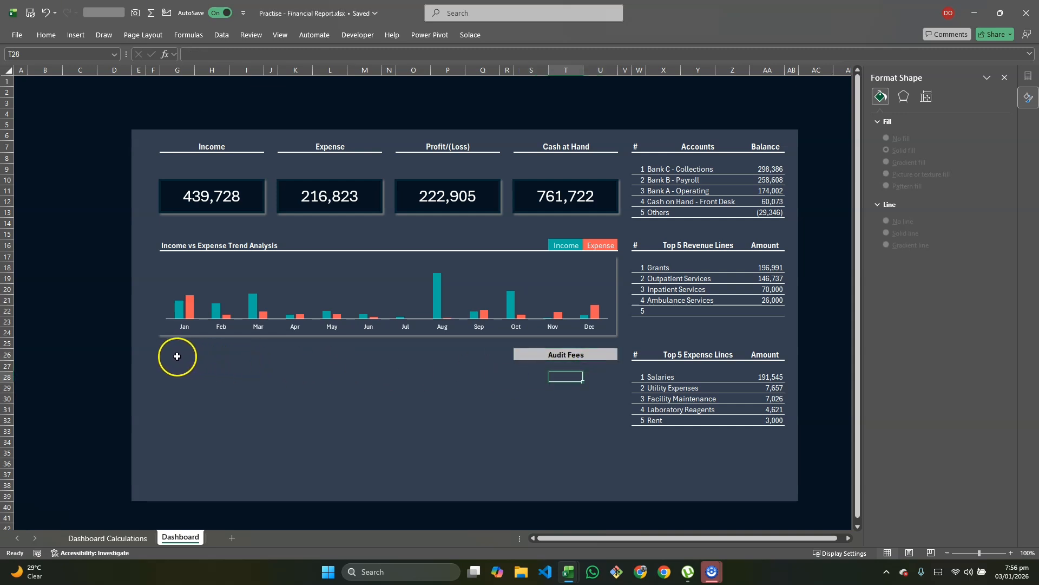
# Step: Add a thick white bottom border under the row 26 cells left of the Audit Fees dropdown
pyautogui.moveTo(177, 356); pyautogui.dragTo(628, 356)
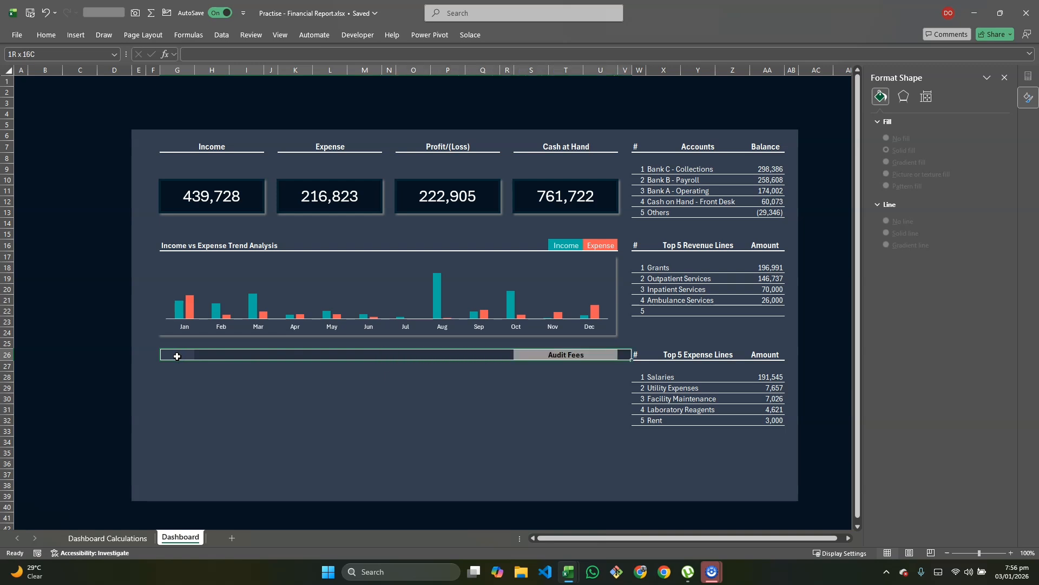
pyautogui.hotkey('ctrl', '1')
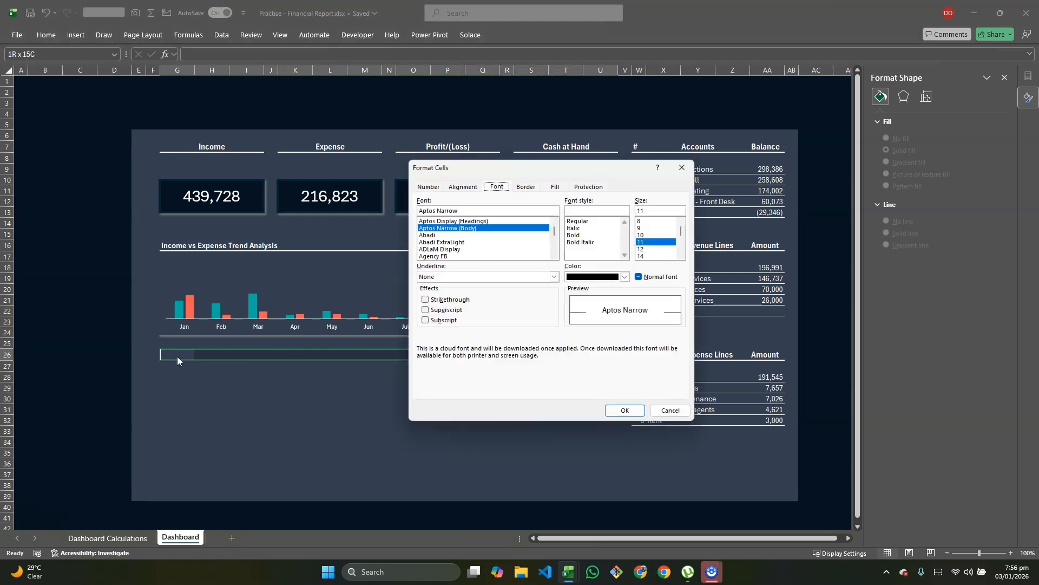
pyautogui.click(523, 186)
pyautogui.click(470, 257)
pyautogui.click(481, 299)
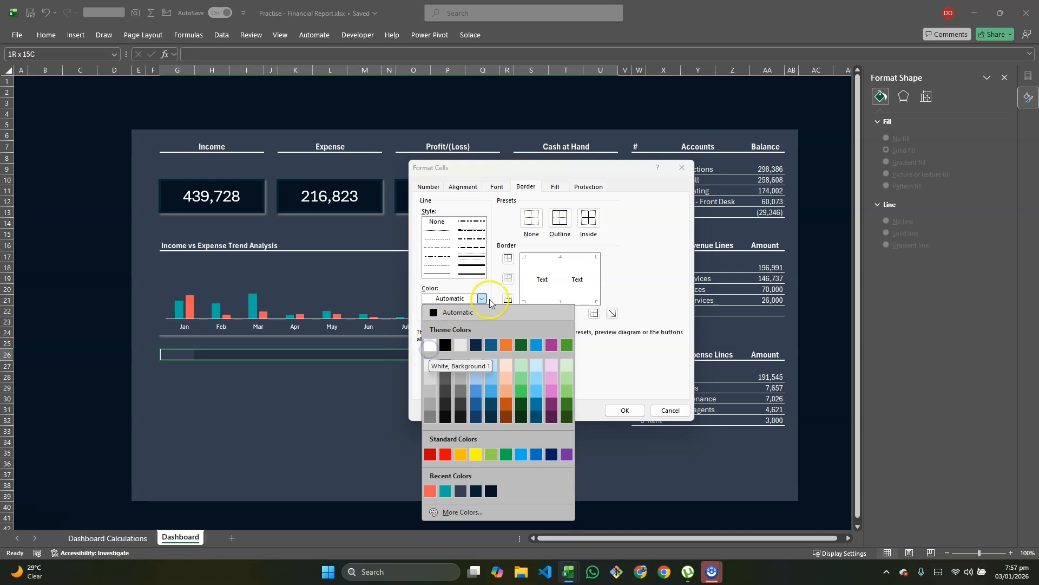
pyautogui.click(431, 347)
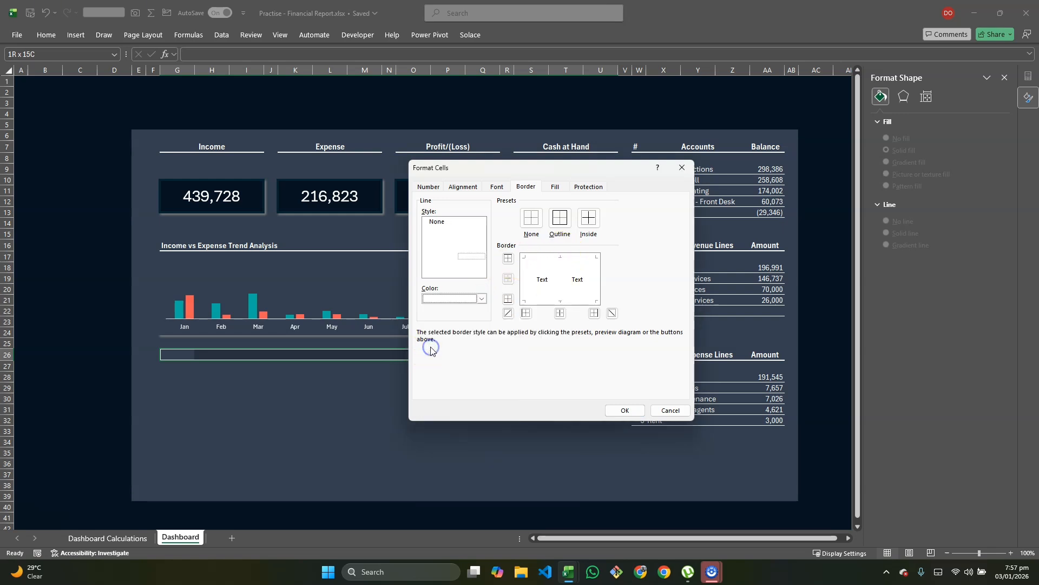
pyautogui.click(508, 298)
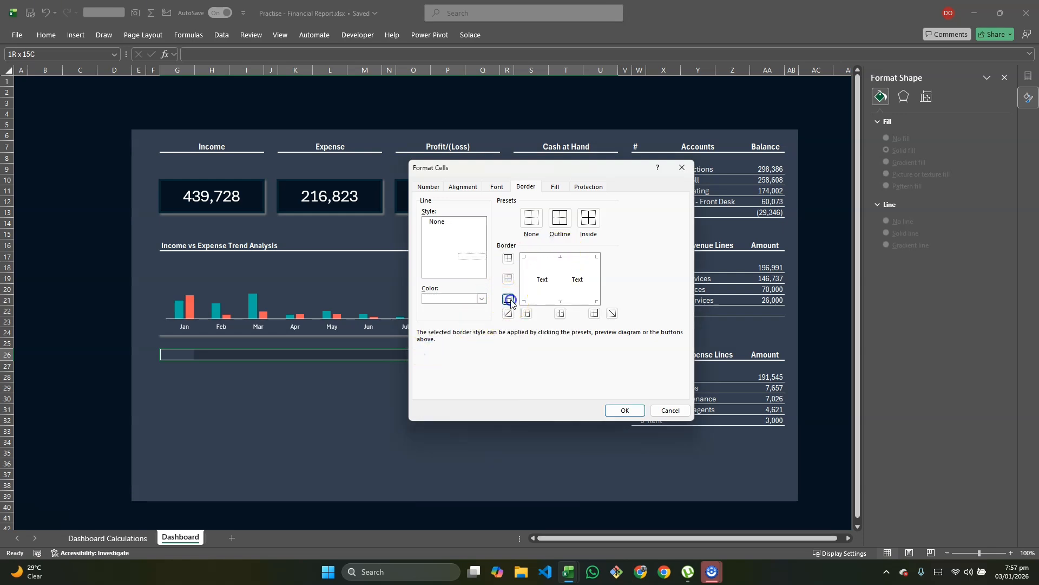
pyautogui.click(624, 411)
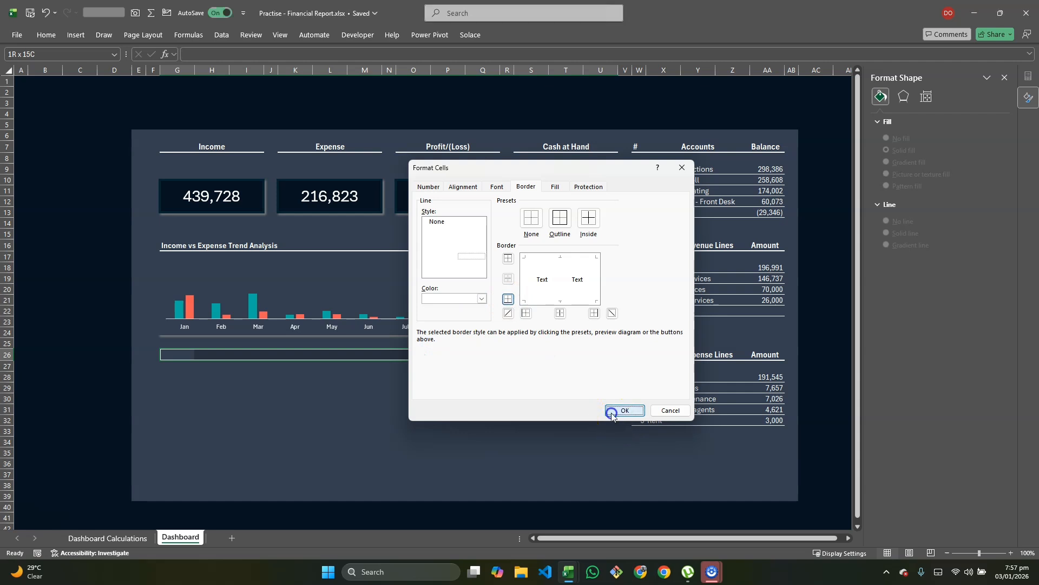
pyautogui.click(497, 424)
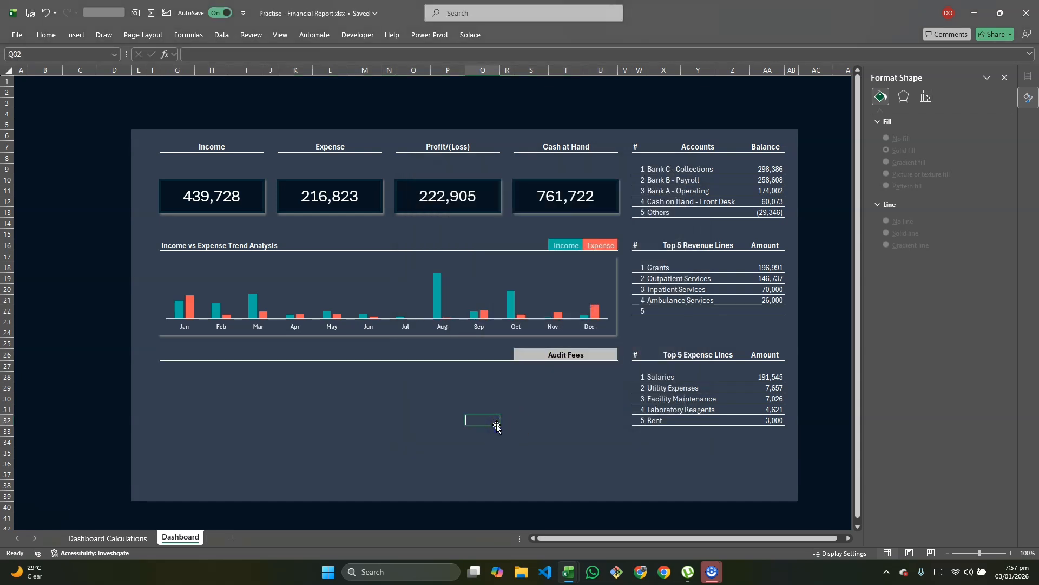
# Step: Switch the S26 account dropdown from Audit Fees to Cash
pyautogui.click(578, 353)
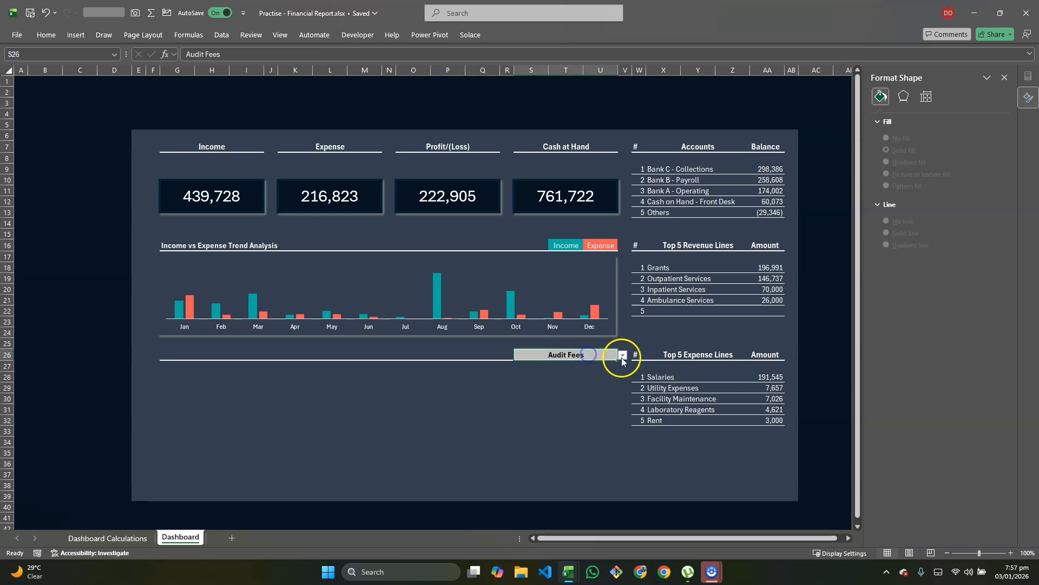
pyautogui.click(624, 356)
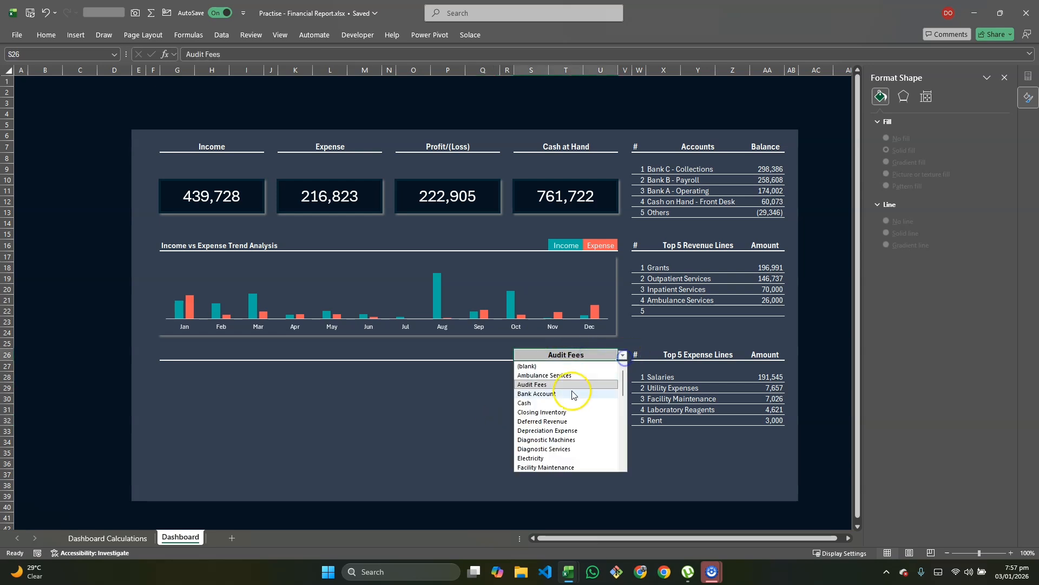
pyautogui.click(534, 406)
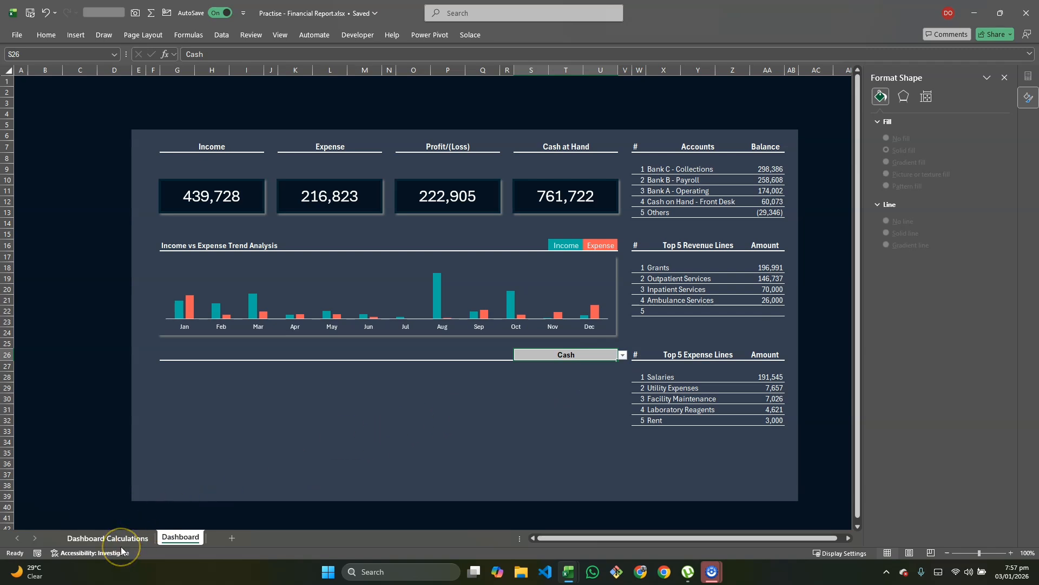
# Step: Label N19 on Dashboard Calculations 'Selected Account' and widen column N to fit it
pyautogui.click(108, 539)
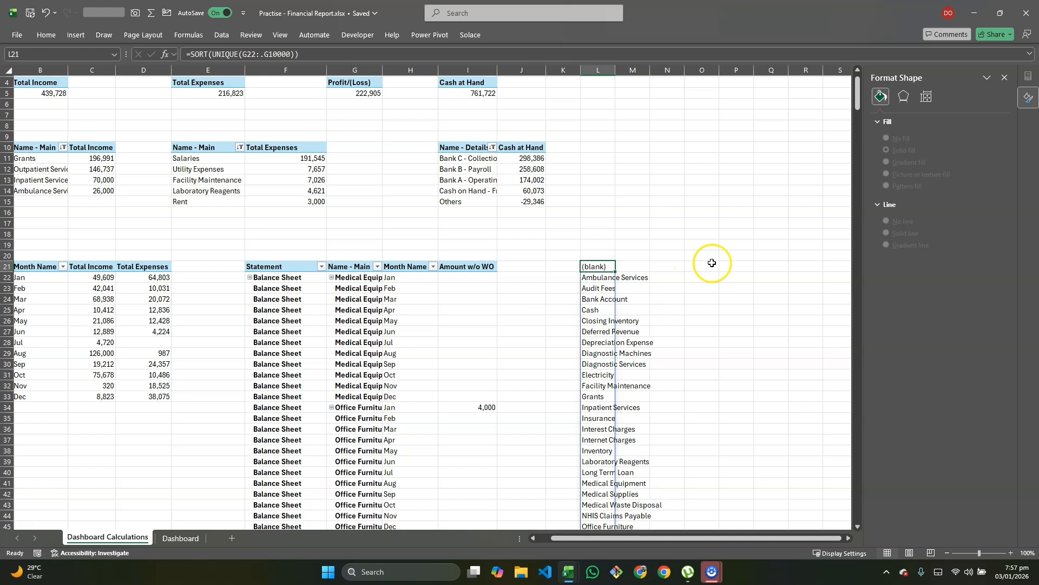
pyautogui.click(665, 246)
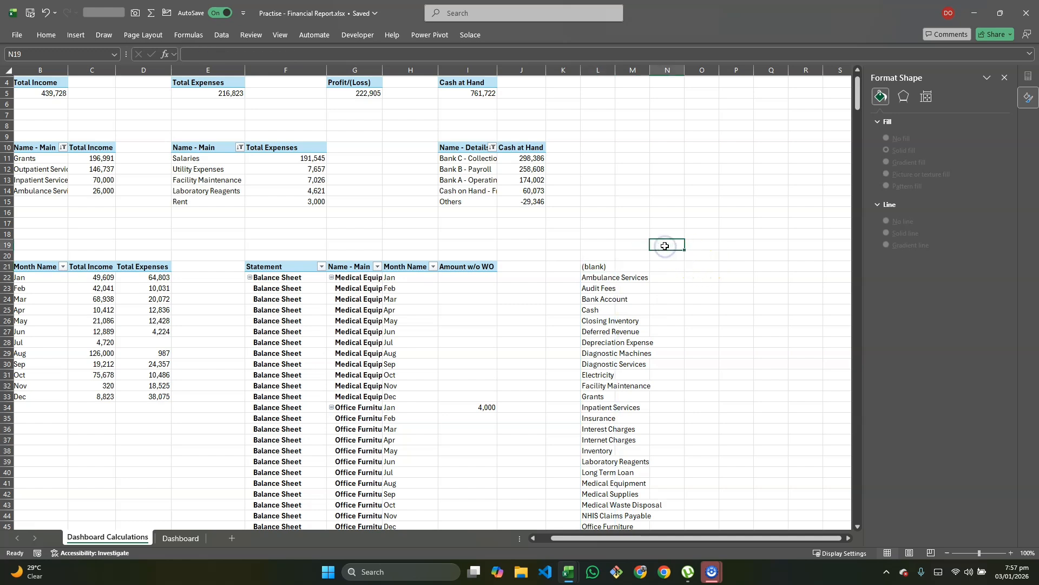
pyautogui.write('Selected Account')
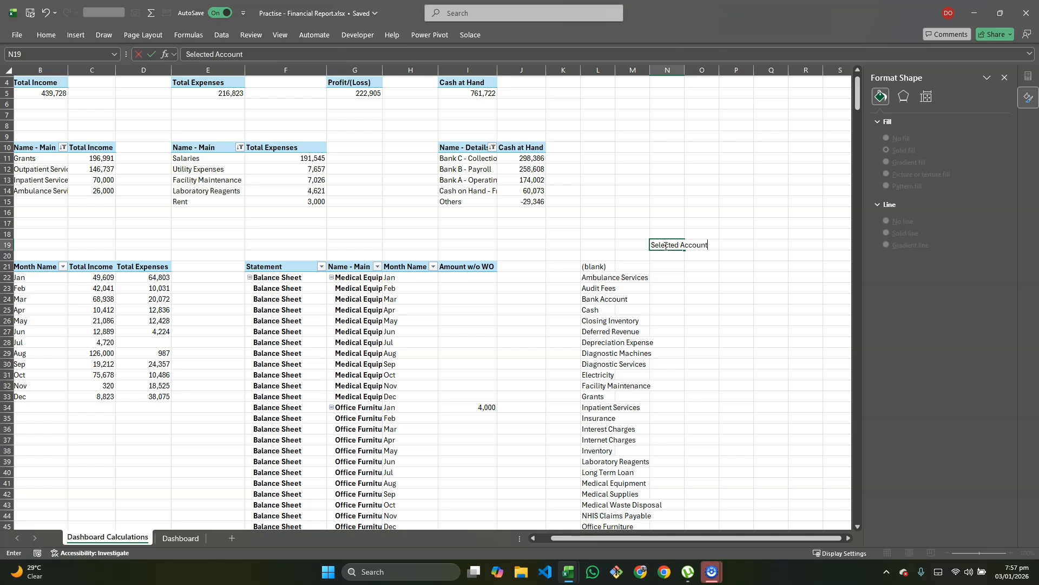
pyautogui.press('Tab')
pyautogui.moveTo(684, 70); pyautogui.dragTo(731, 70)
pyautogui.click(761, 245)
# Step: Enter =Dashboard!S26 in O19 so it shows the selected account, Cash
pyautogui.write('=')
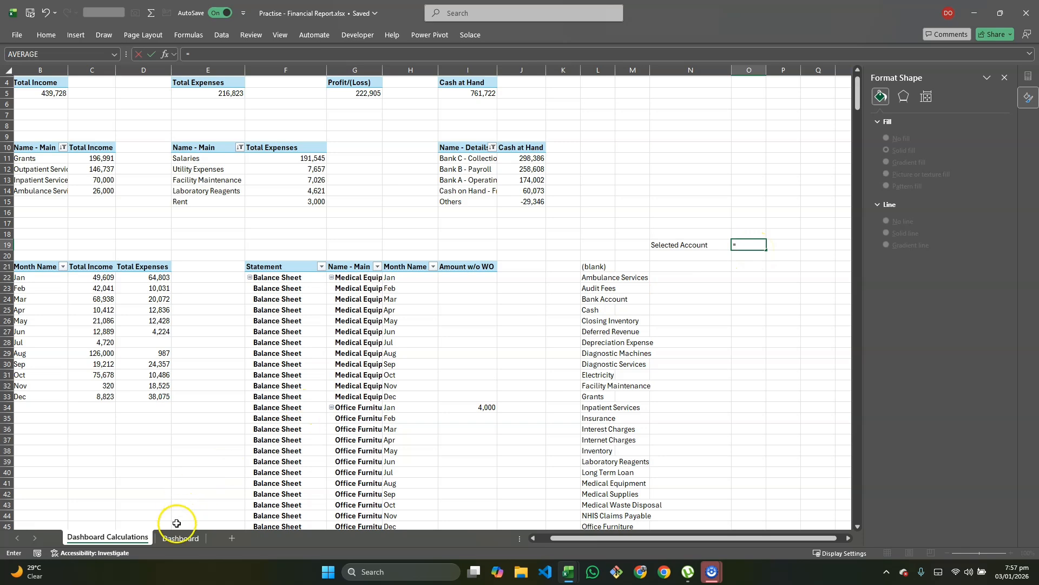
pyautogui.click(171, 539)
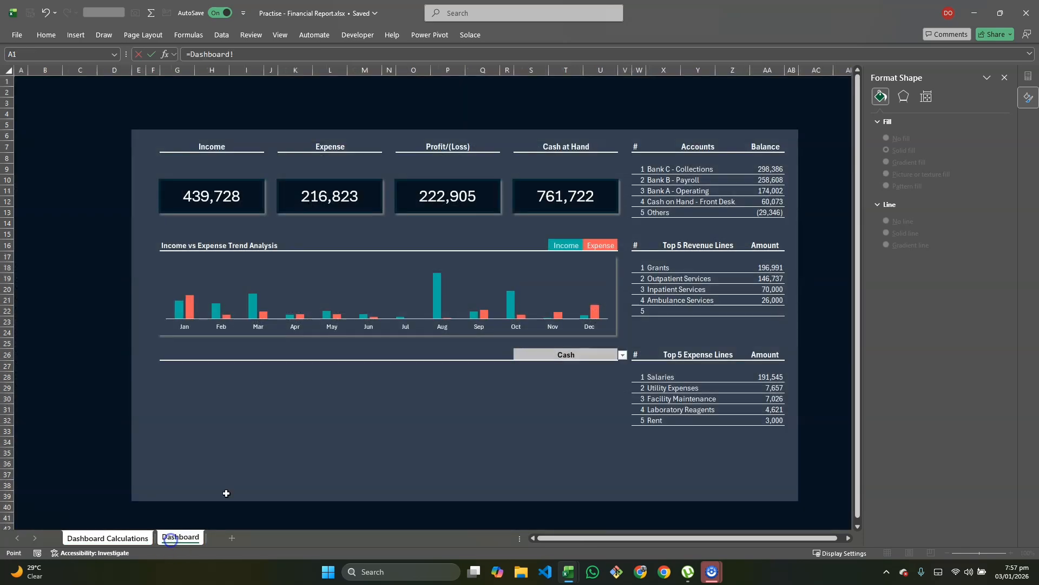
pyautogui.click(548, 357)
pyautogui.click(526, 335)
pyautogui.click(543, 356)
pyautogui.click(531, 442)
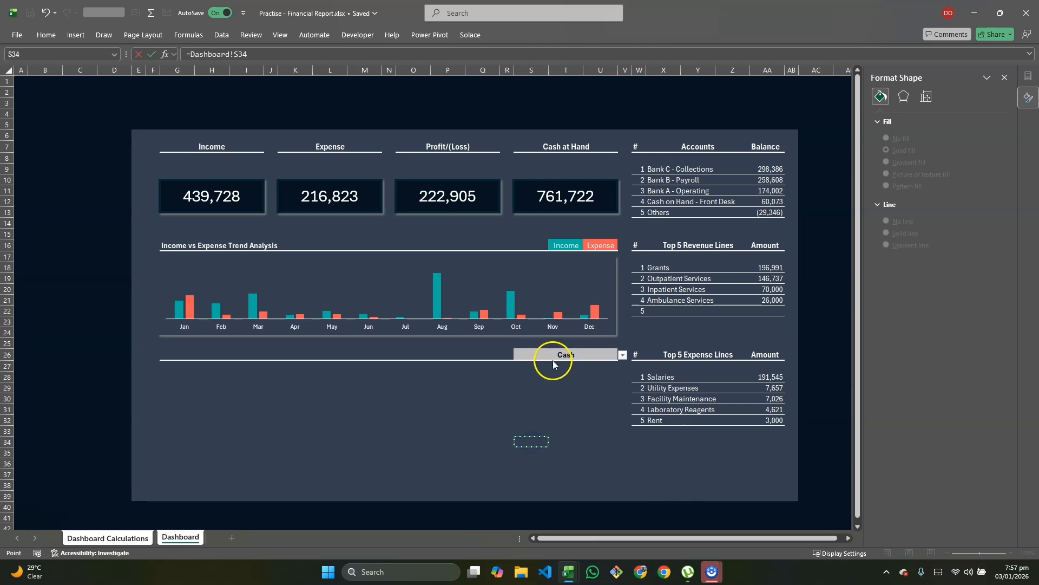
pyautogui.moveTo(544, 390); pyautogui.dragTo(553, 393)
pyautogui.click(539, 360)
pyautogui.press('Return')
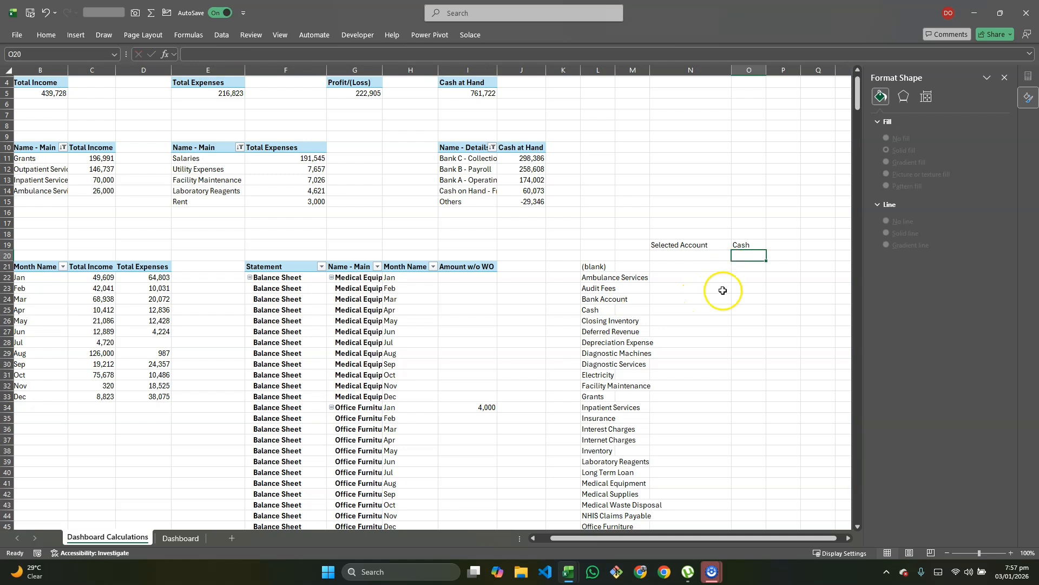
# Step: Enter Jan and Feb in N21:N22 and fill the month names down through Dec in N32
pyautogui.click(678, 266)
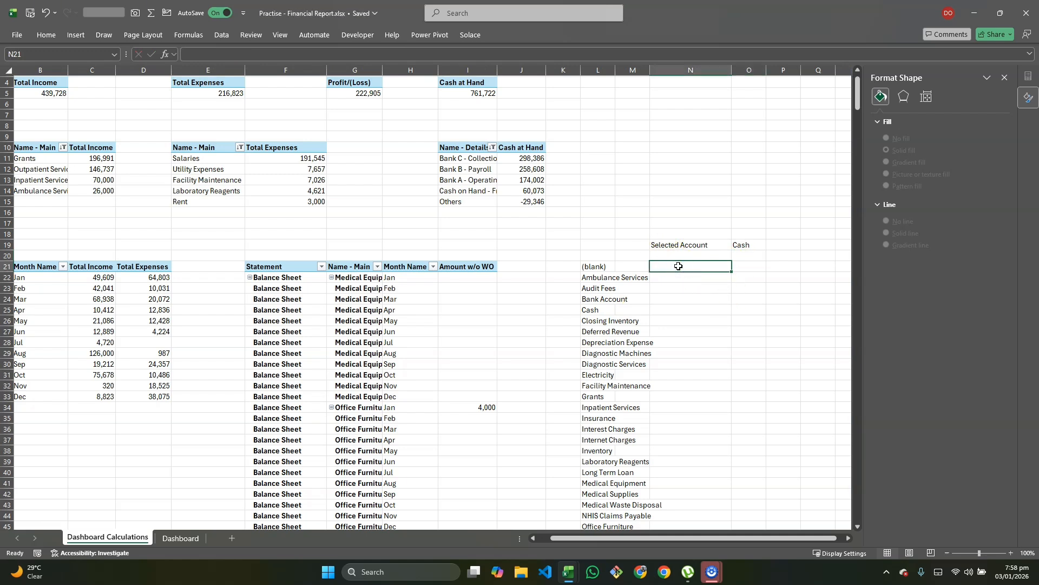
pyautogui.write('Jan')
pyautogui.press('Return')
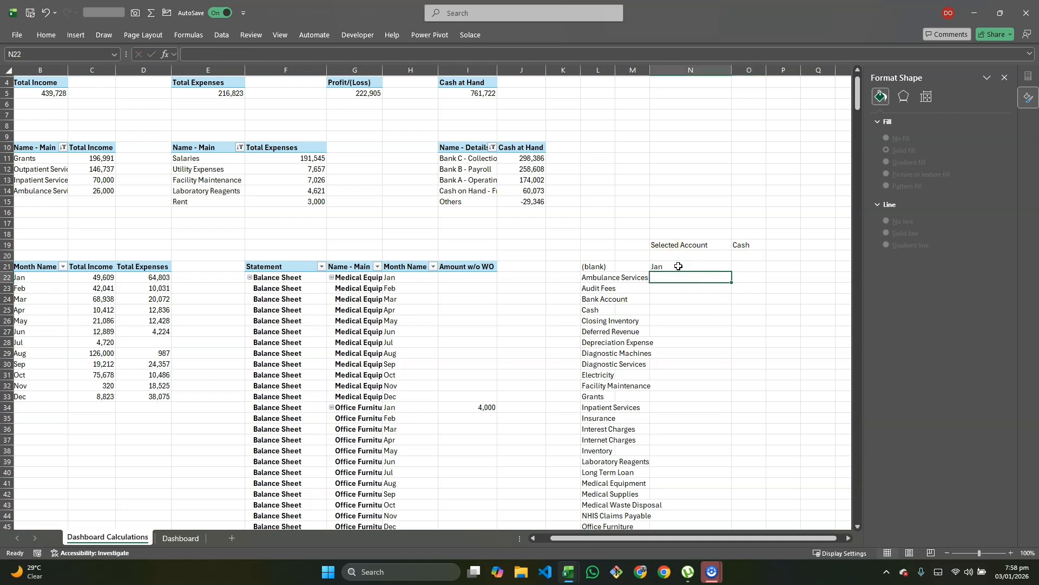
pyautogui.write('Fre')
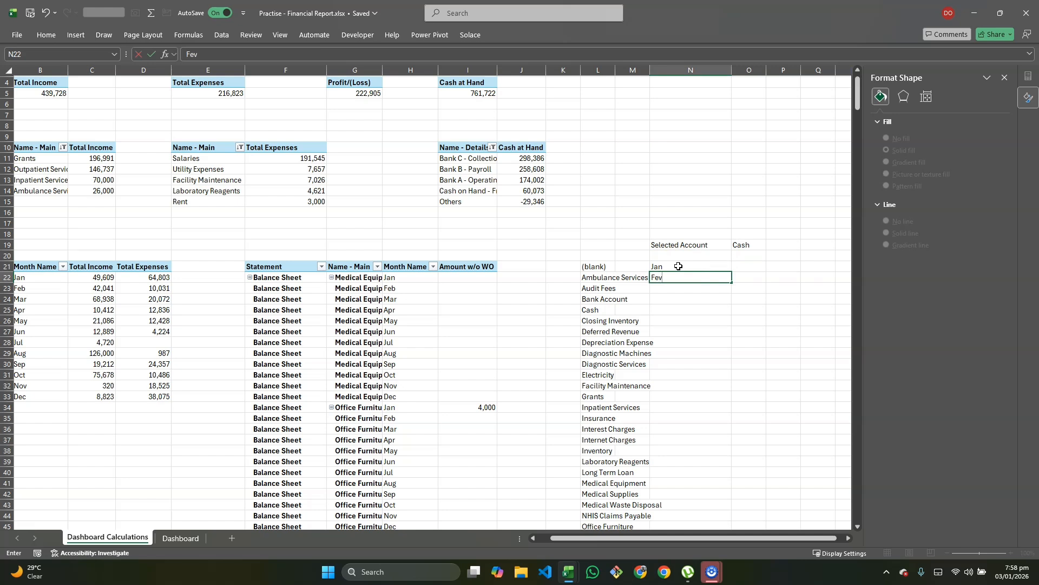
pyautogui.press('Return')
pyautogui.moveTo(678, 266); pyautogui.dragTo(735, 387)
pyautogui.click(740, 269)
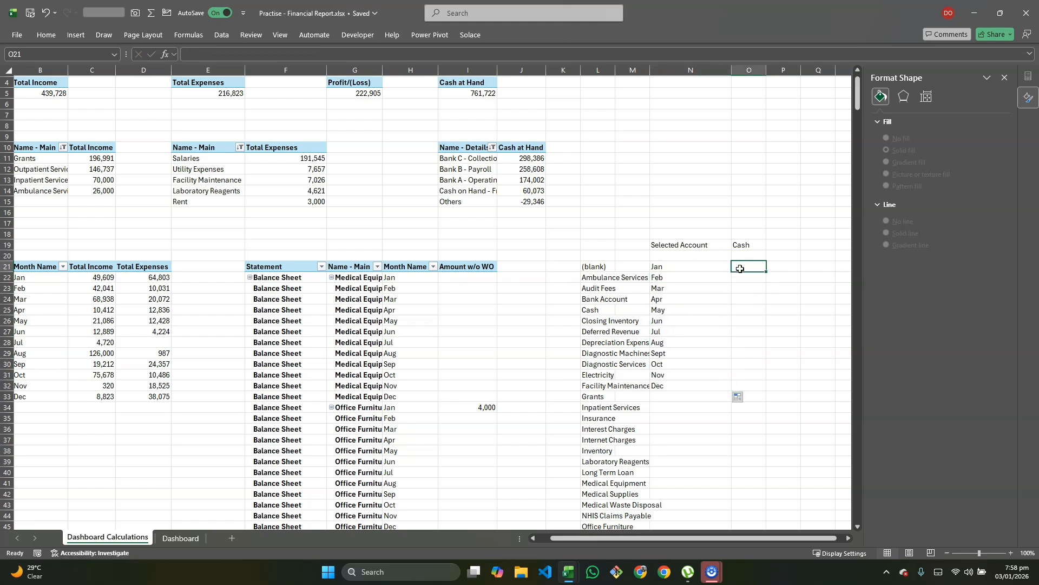
# Step: Start an XLOOKUP in O21 with Selected Account & Jan as lookup value over the Name - Main column G
pyautogui.write('=xl')
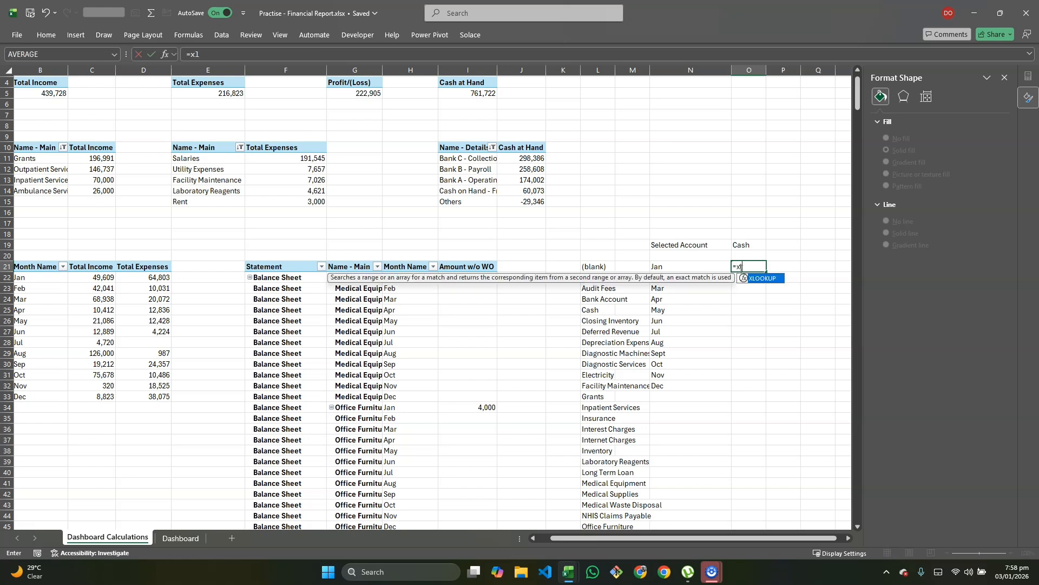
pyautogui.press('Tab')
pyautogui.click(905, 74)
pyautogui.click(745, 244)
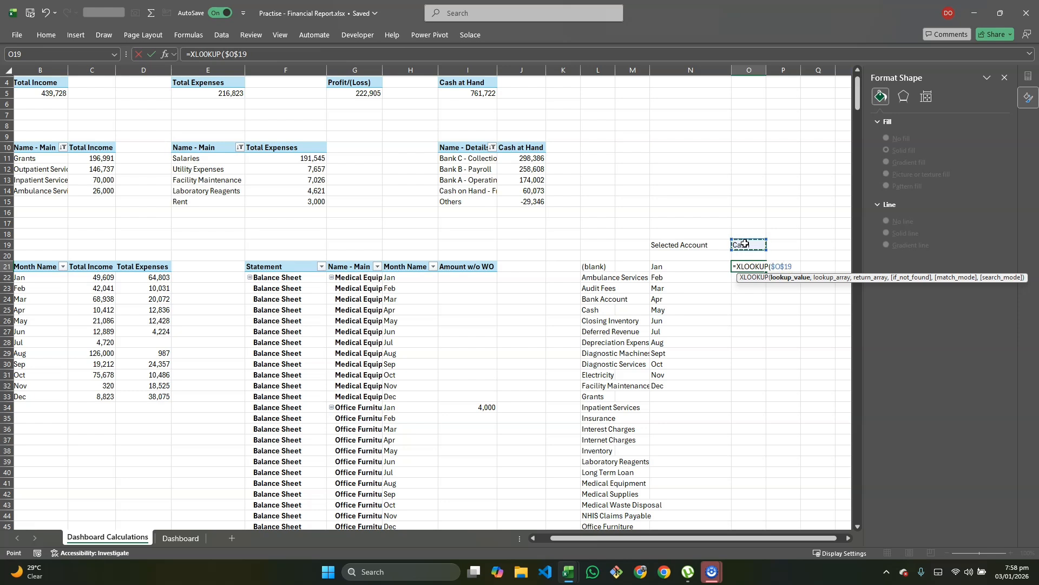
pyautogui.write('&')
pyautogui.click(685, 269)
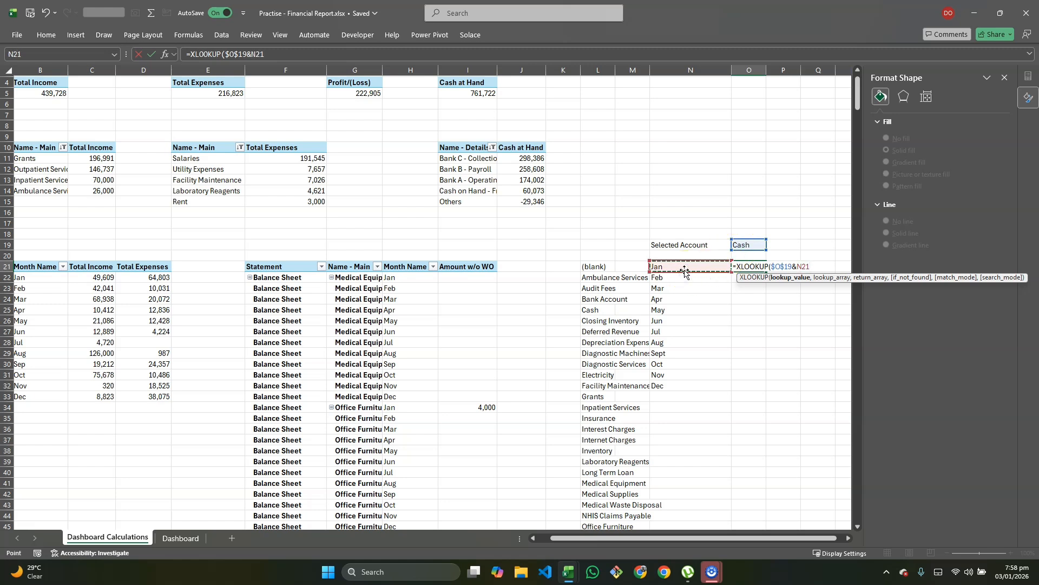
pyautogui.write(',')
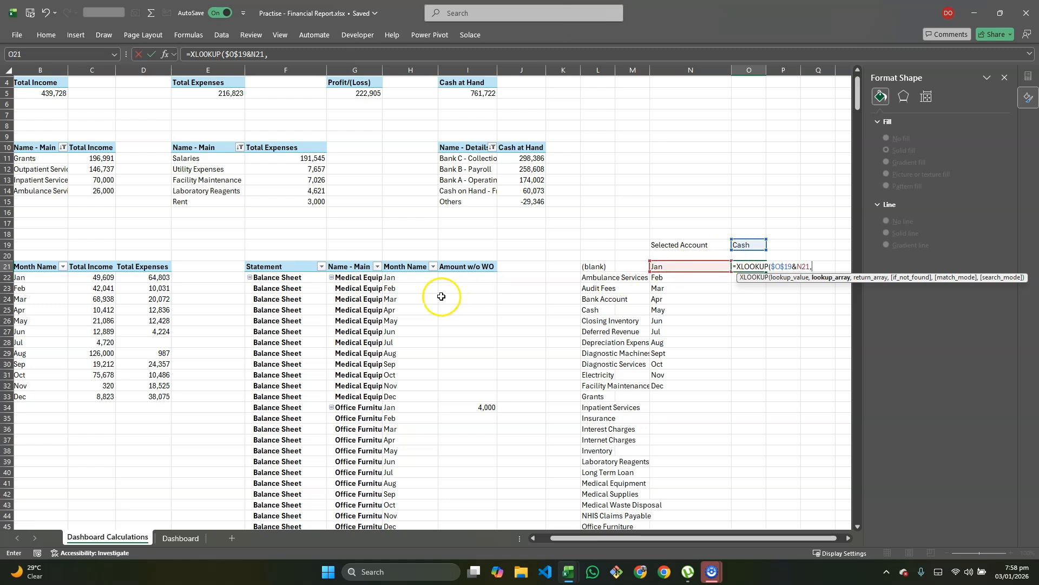
pyautogui.moveTo(371, 279); pyautogui.dragTo(379, 558)
pyautogui.scroll(20, 414, 411)
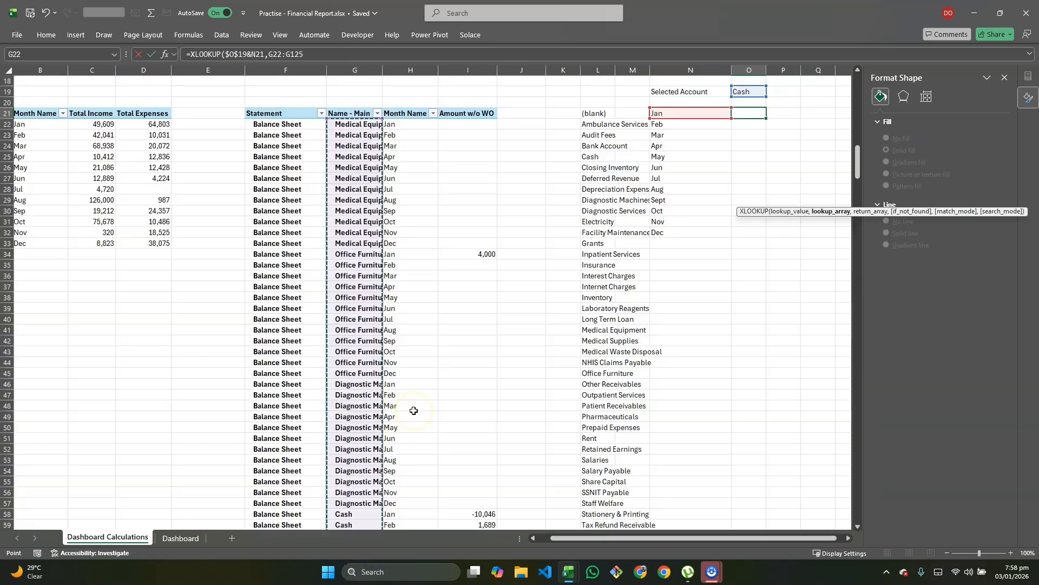
pyautogui.scroll(1, 413, 410)
pyautogui.press('BackSpace')
pyautogui.press('BackSpace')
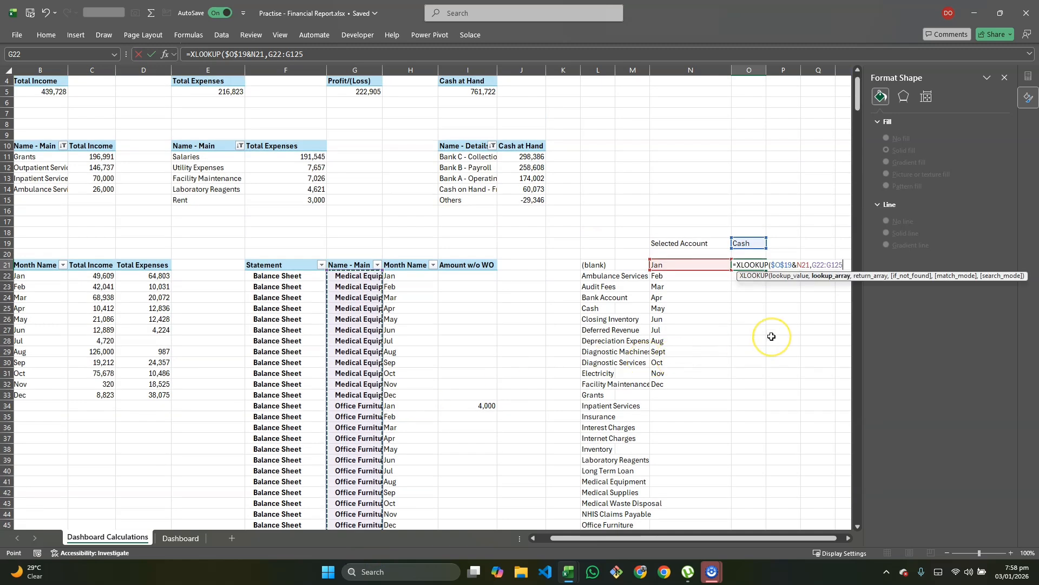
pyautogui.write('0000')
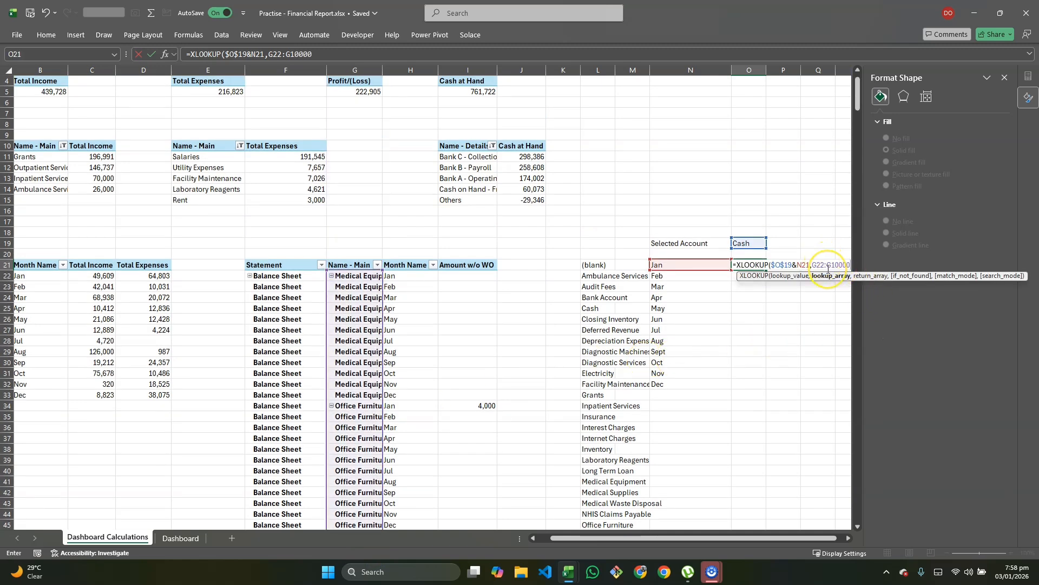
pyautogui.write(',')
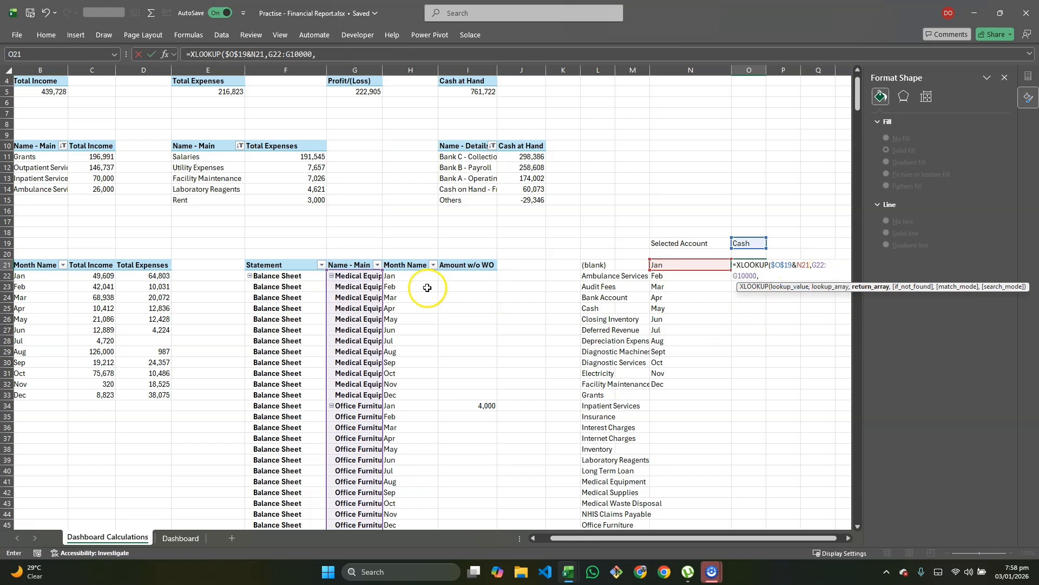
# Step: Add the Month Name column H range and lock the G and H range rows with $
pyautogui.moveTo(410, 276); pyautogui.dragTo(412, 344)
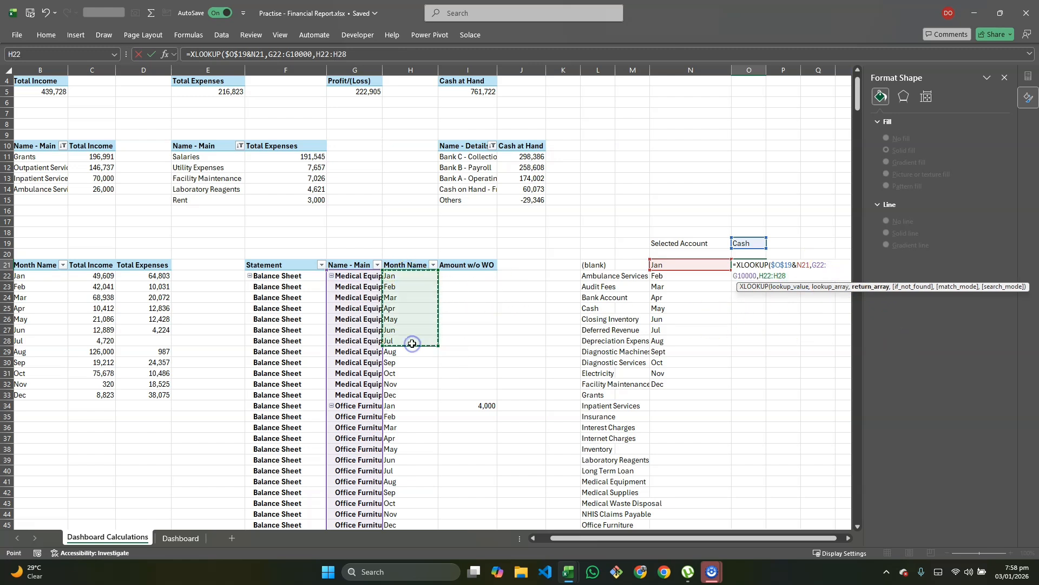
pyautogui.press('BackSpace')
pyautogui.press('BackSpace')
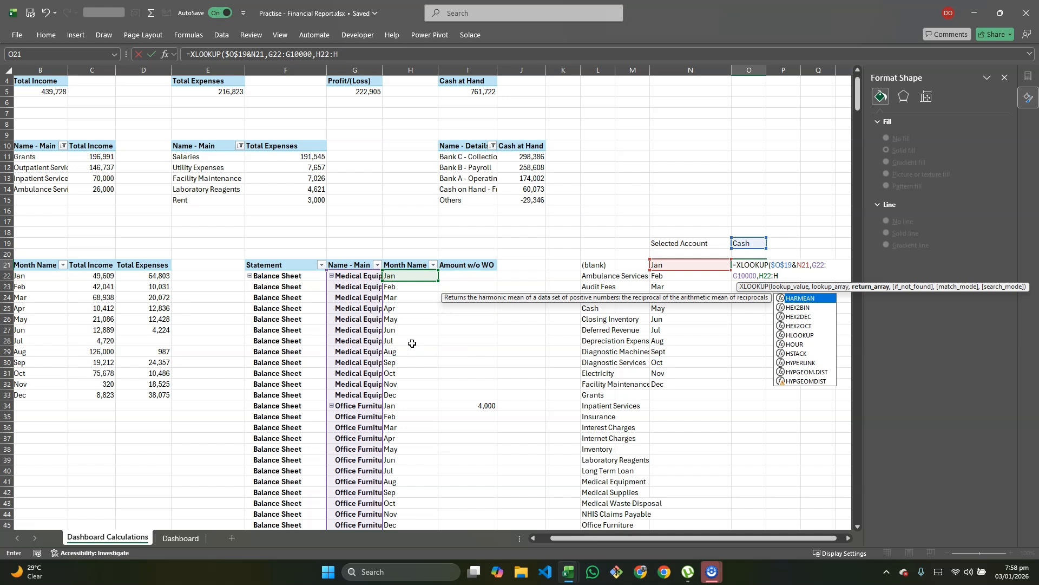
pyautogui.write('10000')
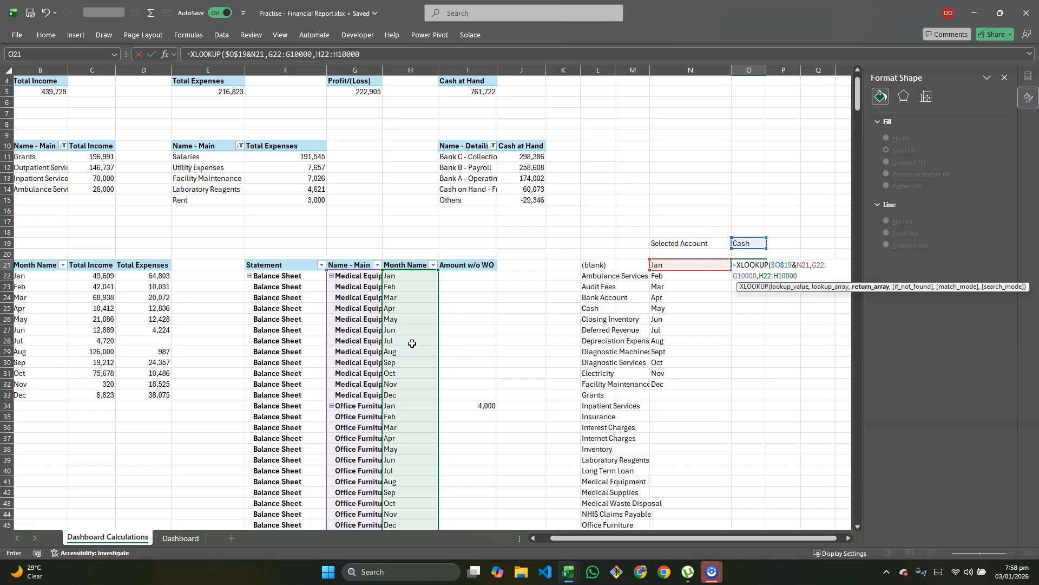
pyautogui.click(757, 276)
pyautogui.click(762, 280)
pyautogui.click(818, 264)
pyautogui.write('$')
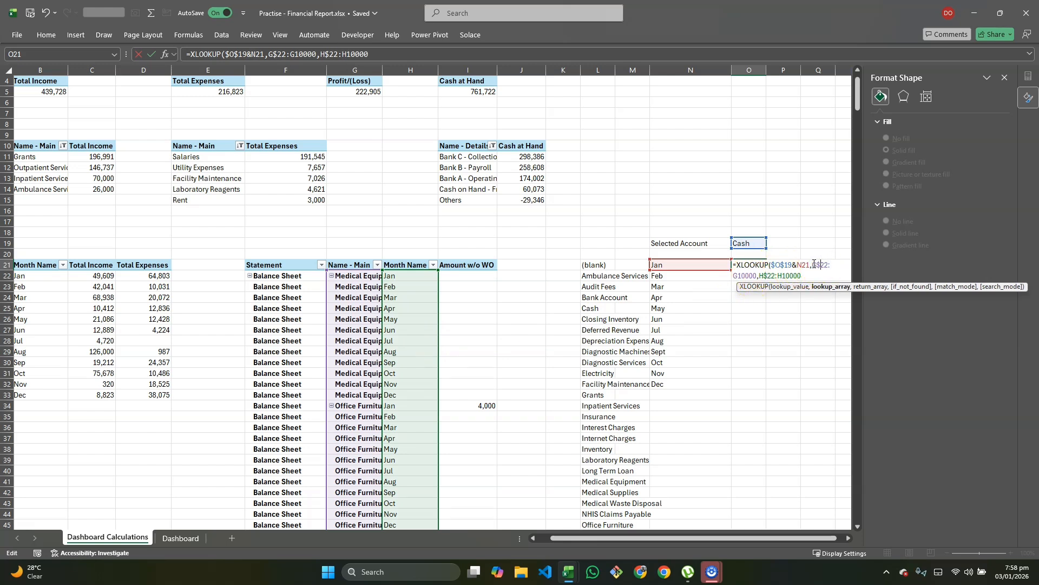
pyautogui.click(736, 274)
pyautogui.write('$')
pyautogui.click(783, 276)
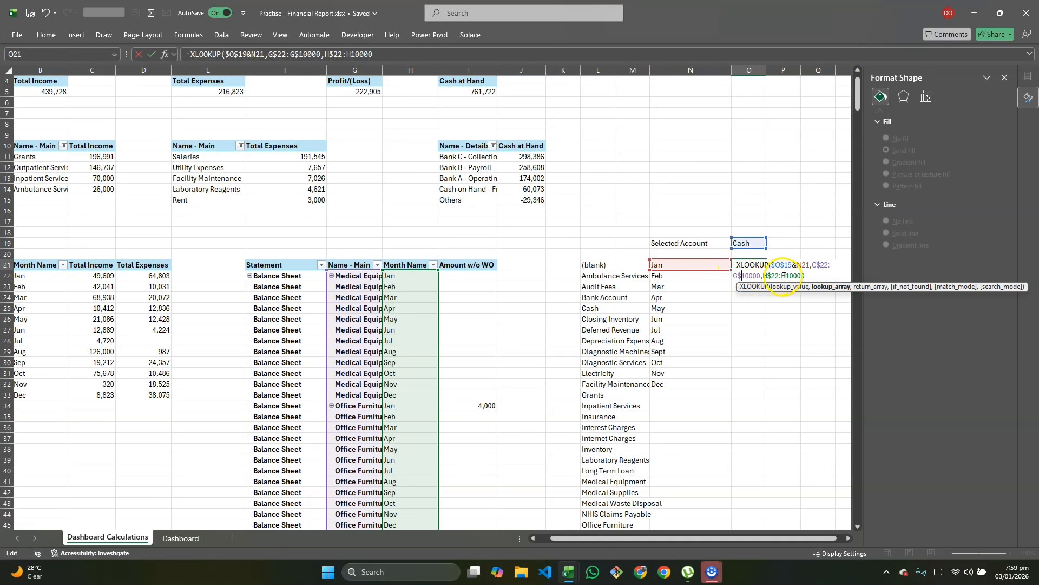
pyautogui.click(786, 277)
pyautogui.click(816, 276)
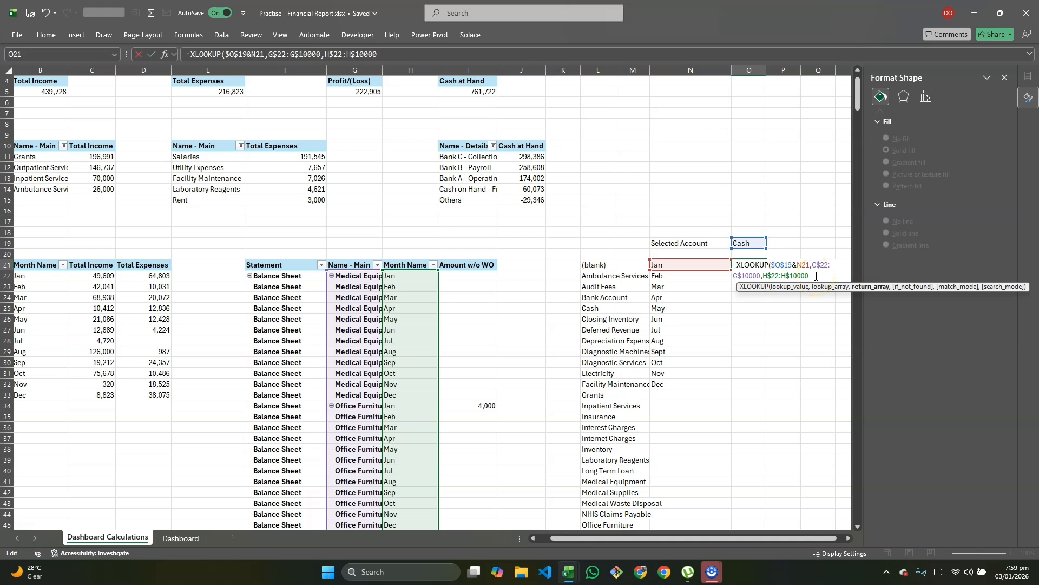
# Step: Add the Amount w/o WO column I as the absolute return range and commit the formula
pyautogui.write(',')
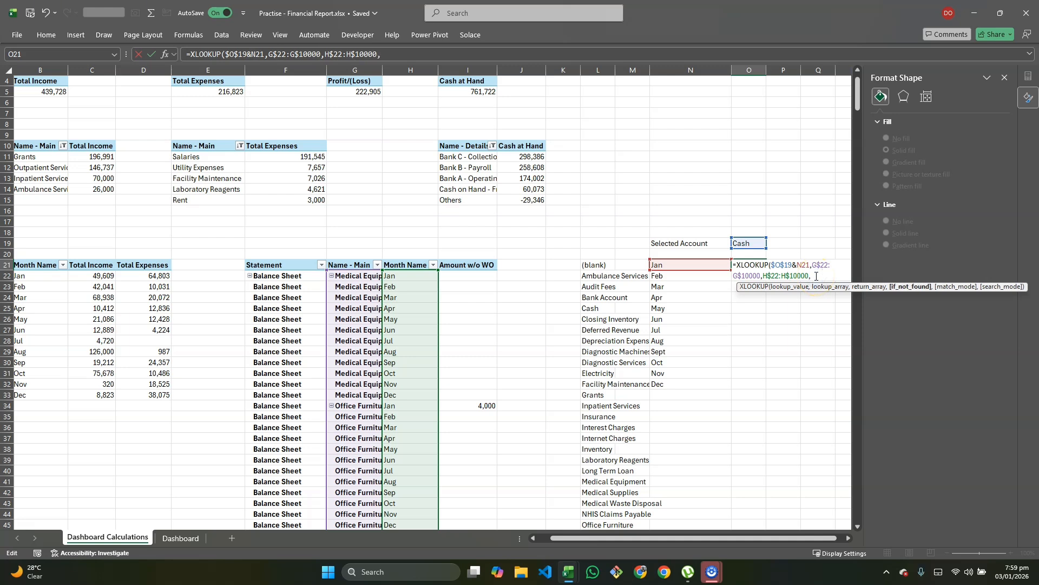
pyautogui.click(466, 276)
pyautogui.moveTo(467, 295); pyautogui.dragTo(476, 417)
pyautogui.press('BackSpace')
pyautogui.press('BackSpace')
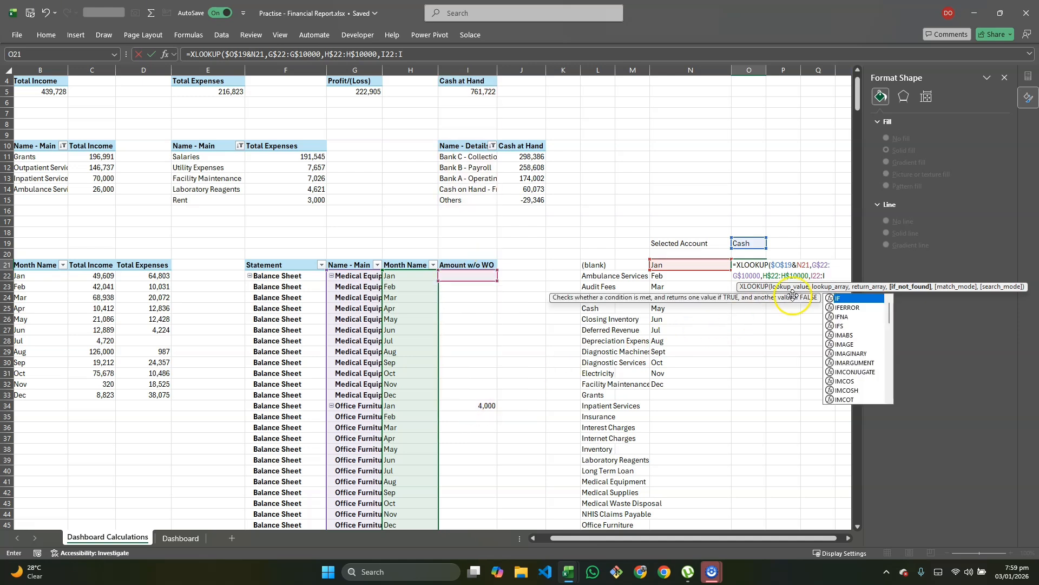
pyautogui.write('10000')
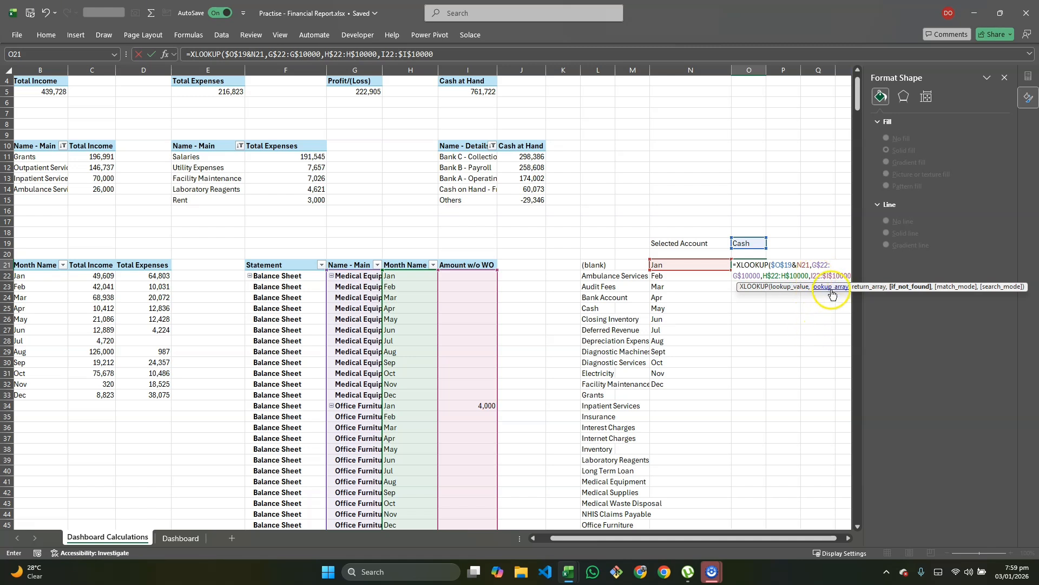
pyautogui.click(814, 275)
pyautogui.press('F4')
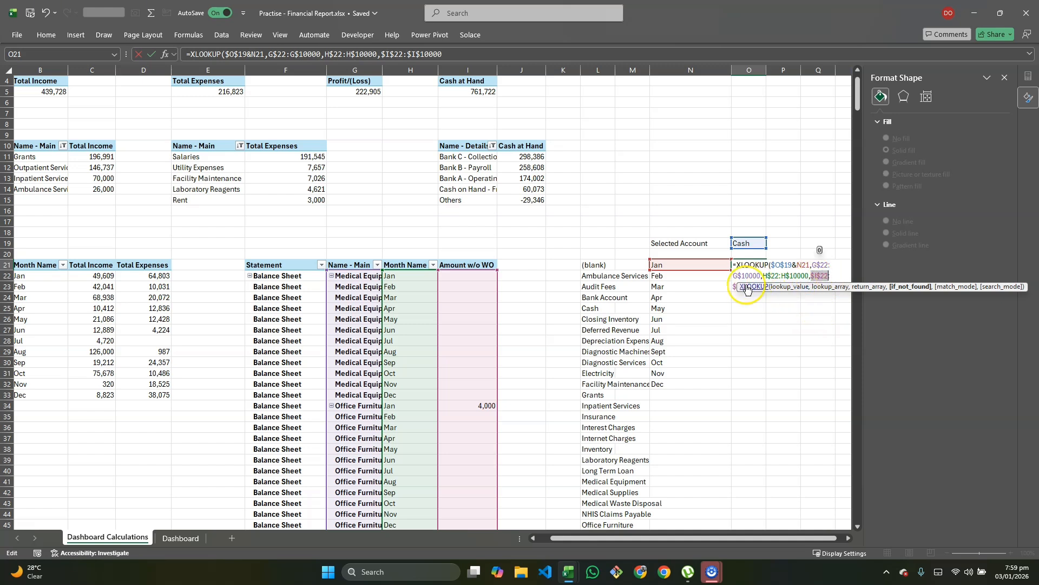
pyautogui.moveTo(738, 286); pyautogui.dragTo(752, 316)
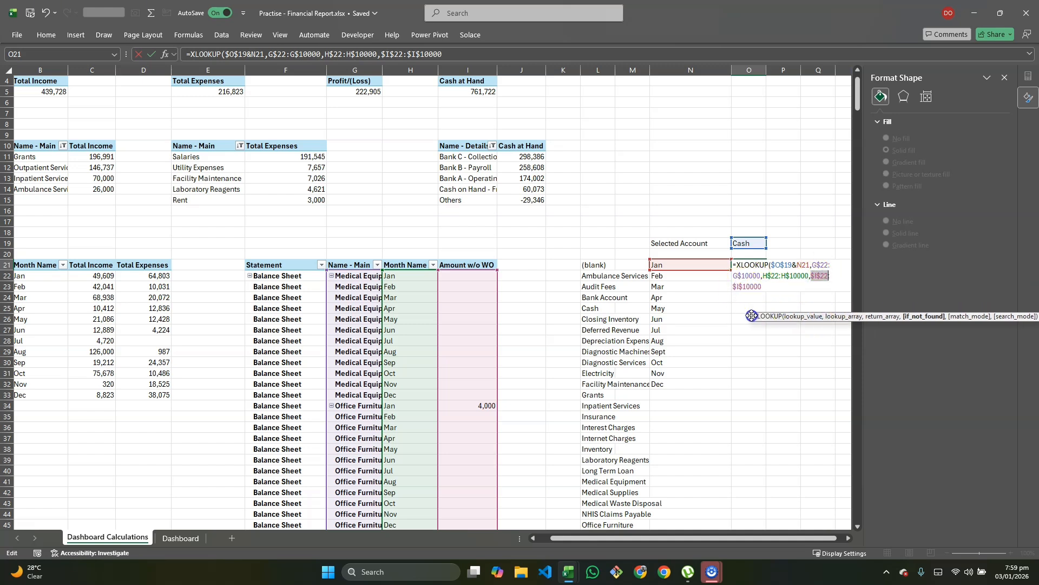
pyautogui.click(763, 288)
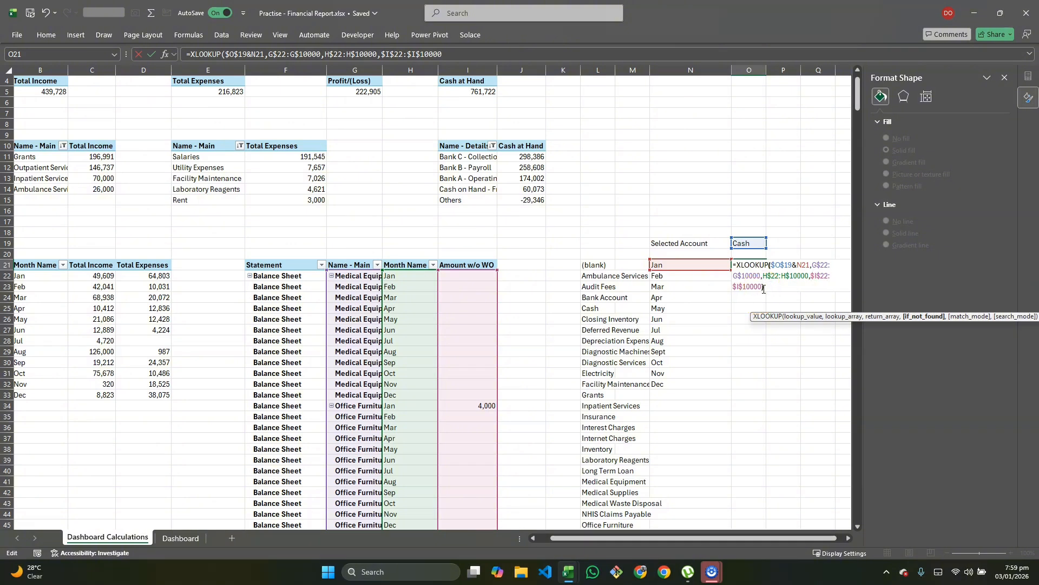
pyautogui.write(')')
pyautogui.press('Return')
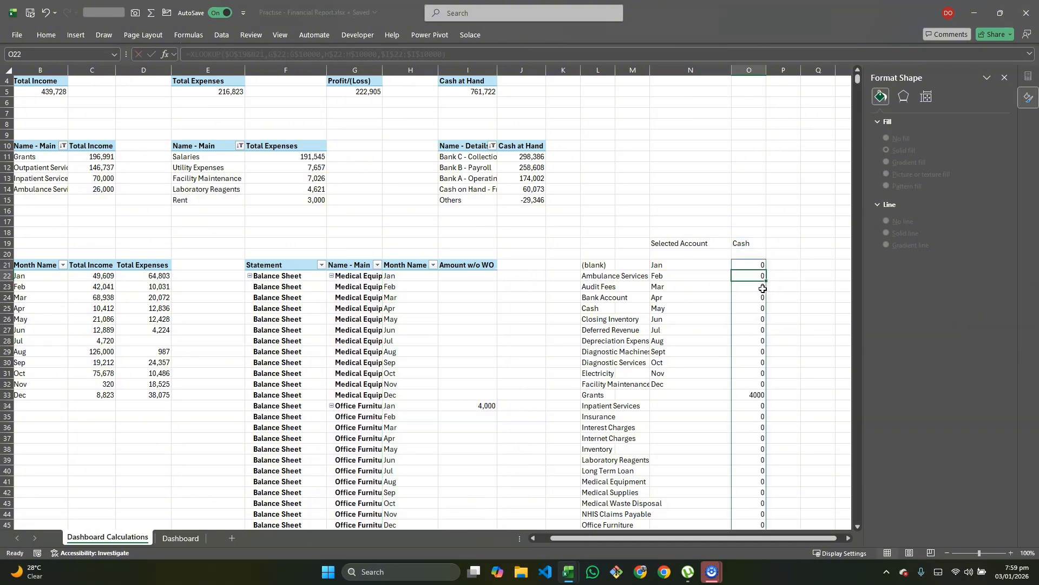
# Step: Replace the comma between G$22:G$10000 and H$22:H$10000 with & in the O21 XLOOKUP
pyautogui.scroll(-4, 785, 292)
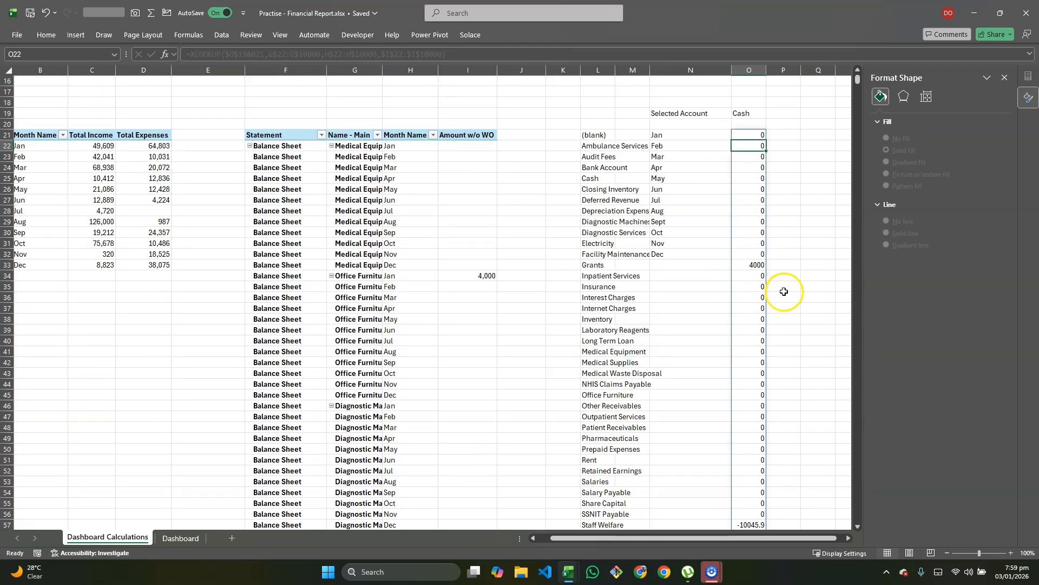
pyautogui.scroll(2, 784, 291)
pyautogui.doubleClick(754, 201)
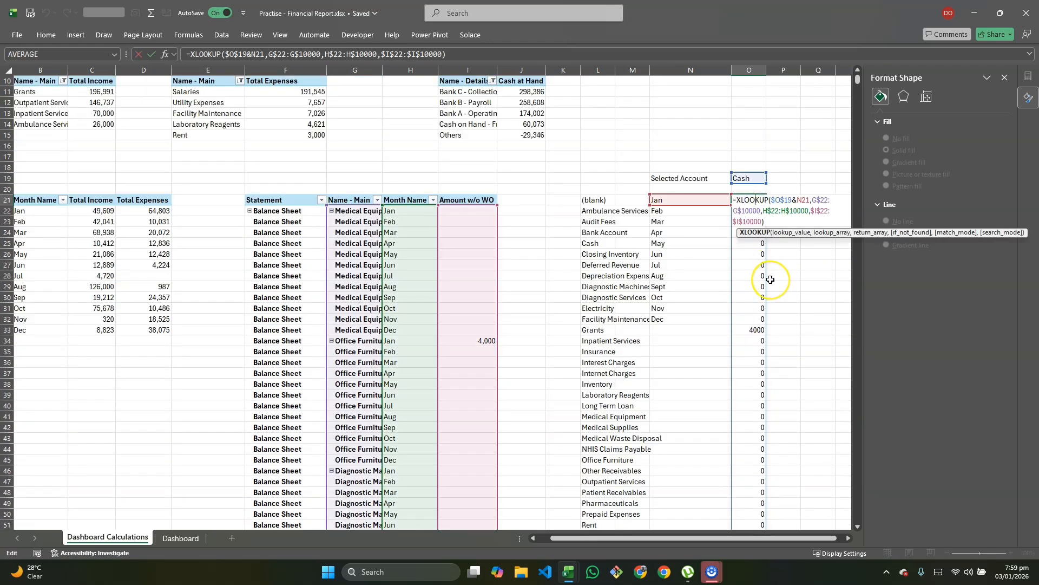
pyautogui.scroll(-20, 771, 292)
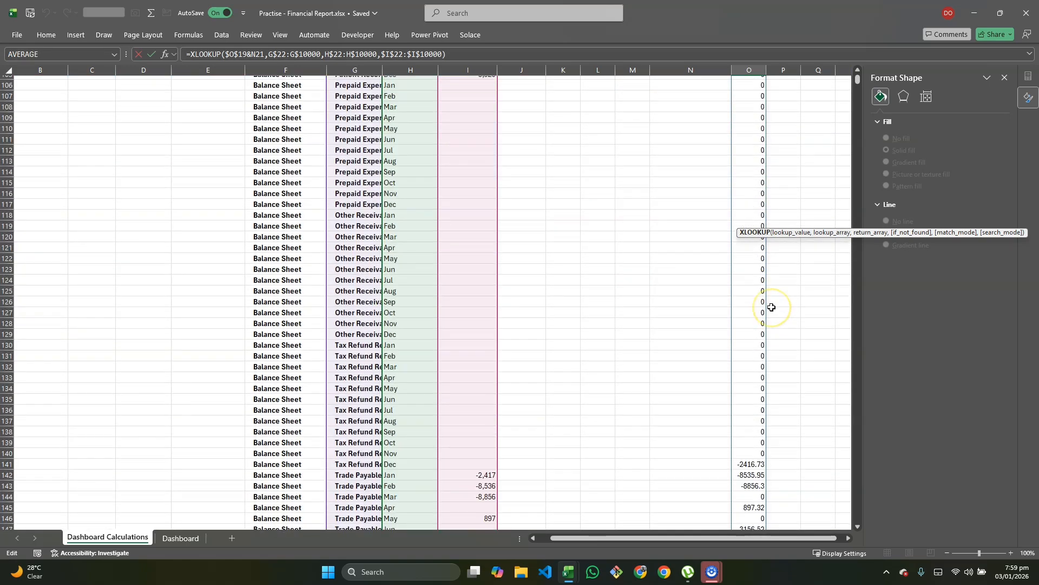
pyautogui.scroll(20, 771, 307)
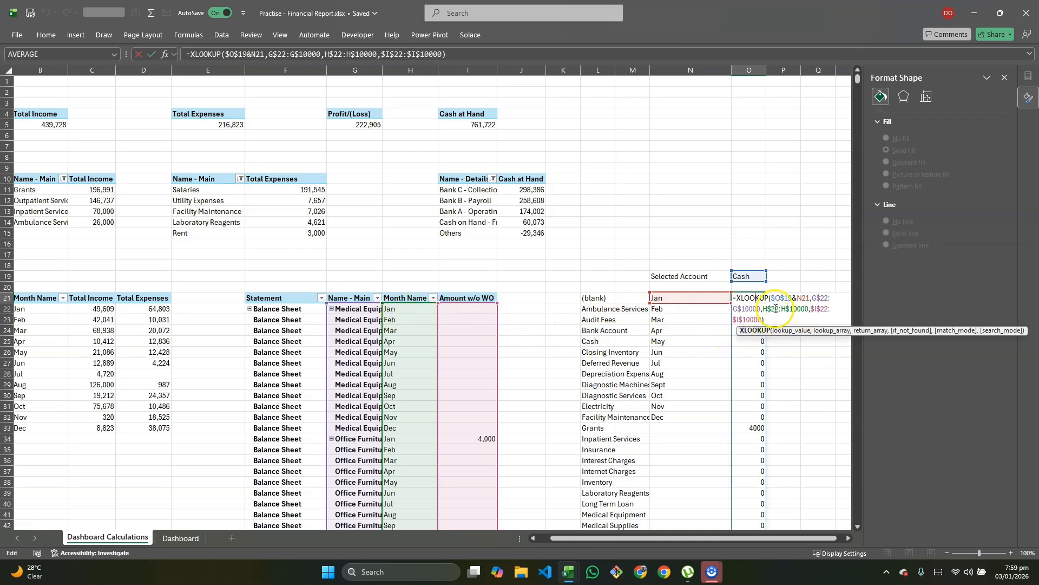
pyautogui.click(762, 308)
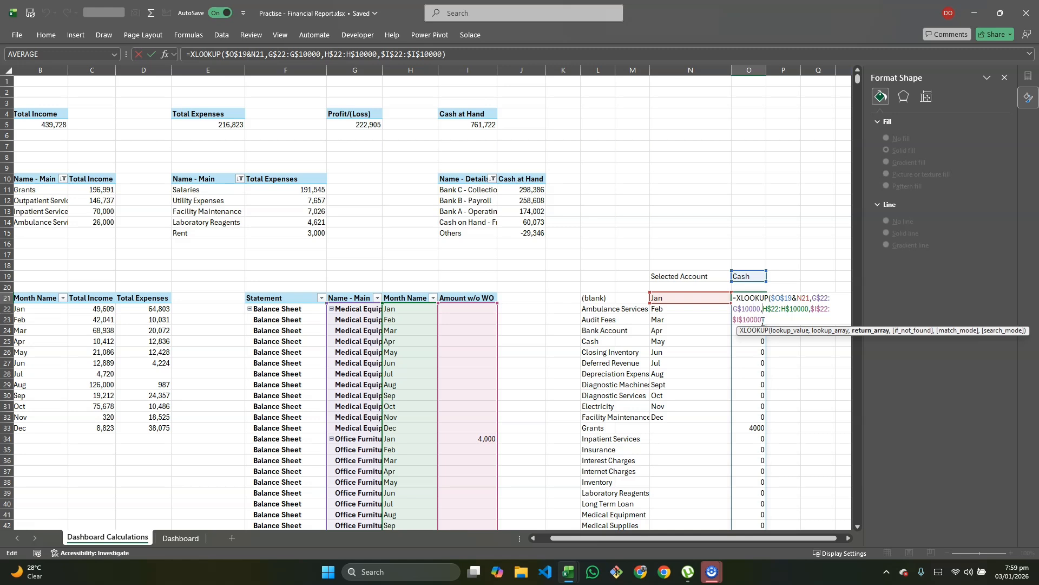
pyautogui.press('Delete')
pyautogui.write('&')
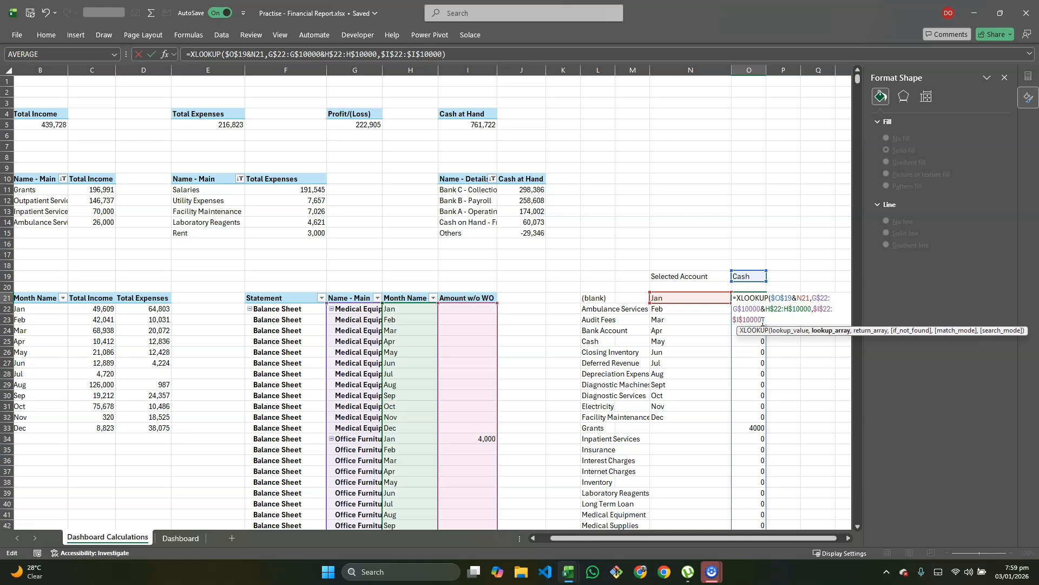
pyautogui.press('Return')
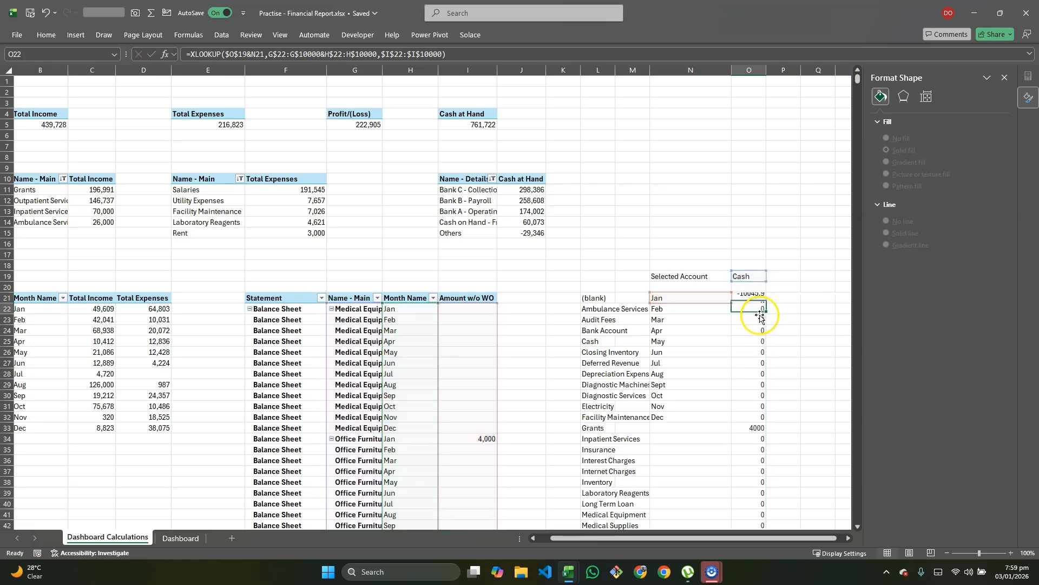
pyautogui.click(750, 301)
# Step: Fill the O21 formula down to O32 and inspect the September row returning #N/A
pyautogui.moveTo(766, 304); pyautogui.dragTo(758, 419)
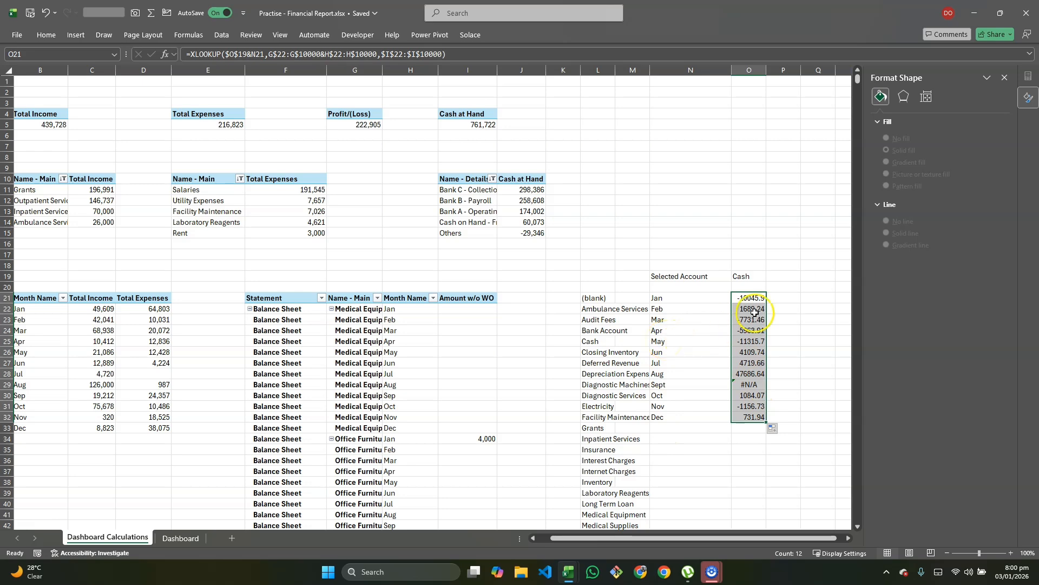
pyautogui.doubleClick(752, 386)
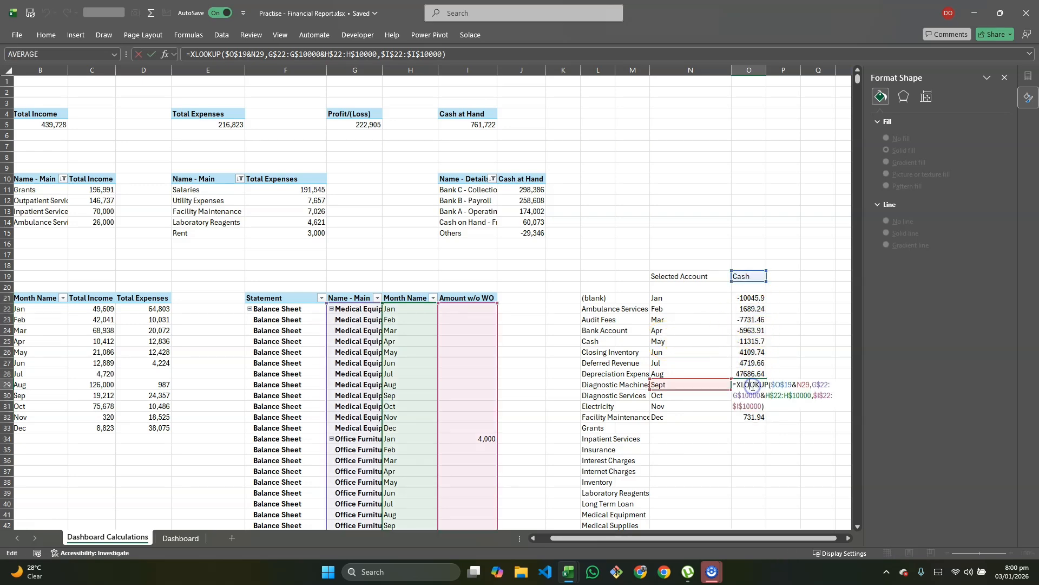
pyautogui.scroll(-6, 439, 421)
pyautogui.scroll(-6, 439, 422)
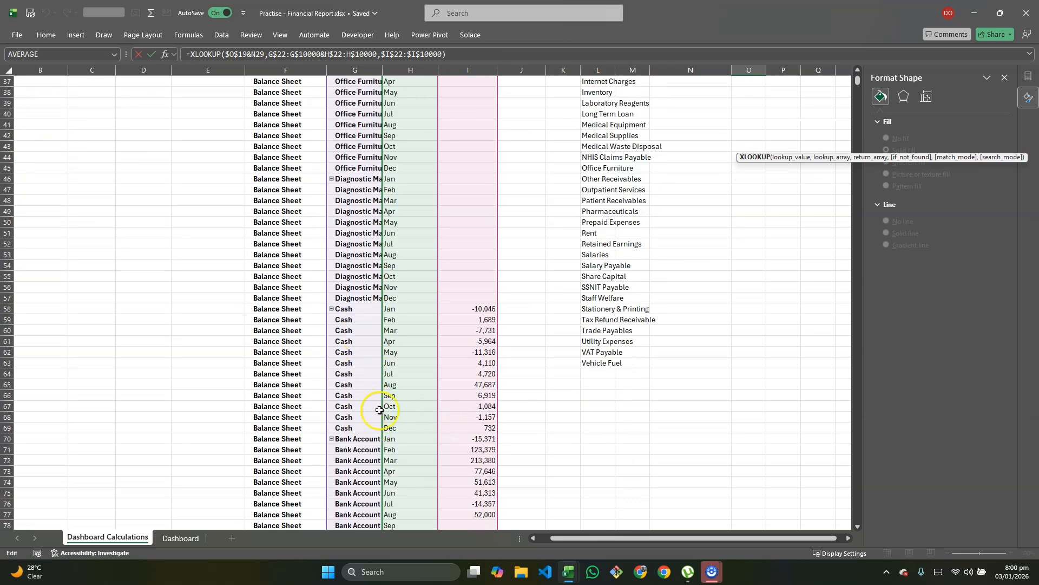
pyautogui.scroll(8, 479, 386)
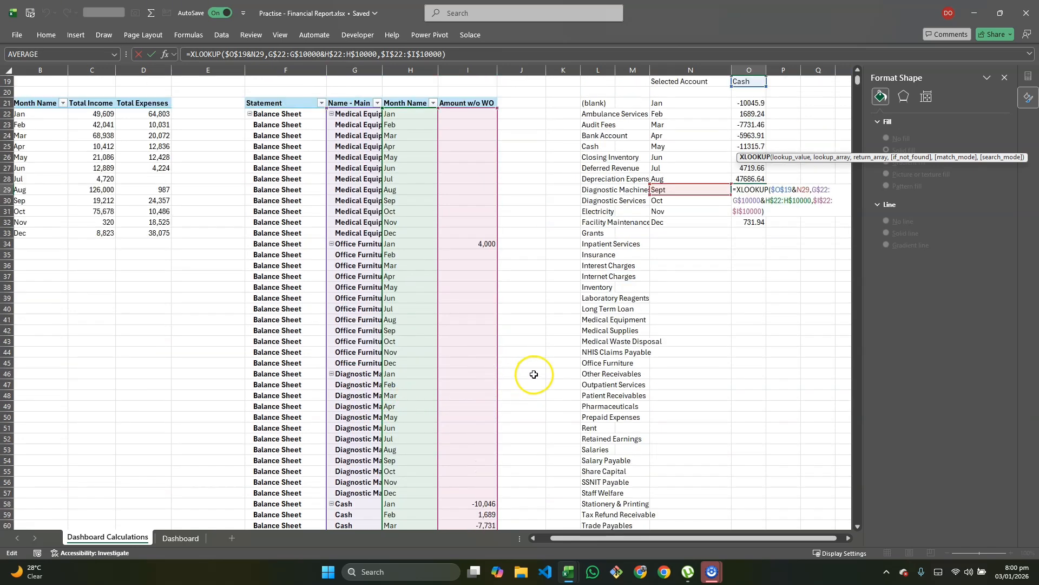
pyautogui.press('Escape')
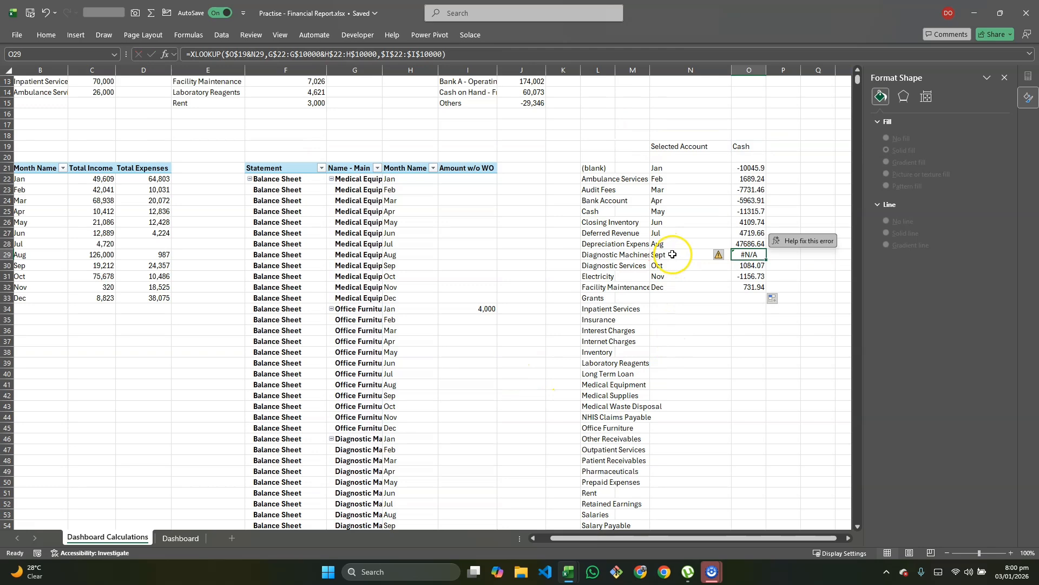
# Step: Correct the Sept label to Sep so September returns 6918.65, then select N21:O32
pyautogui.doubleClick(673, 254)
pyautogui.press('Return')
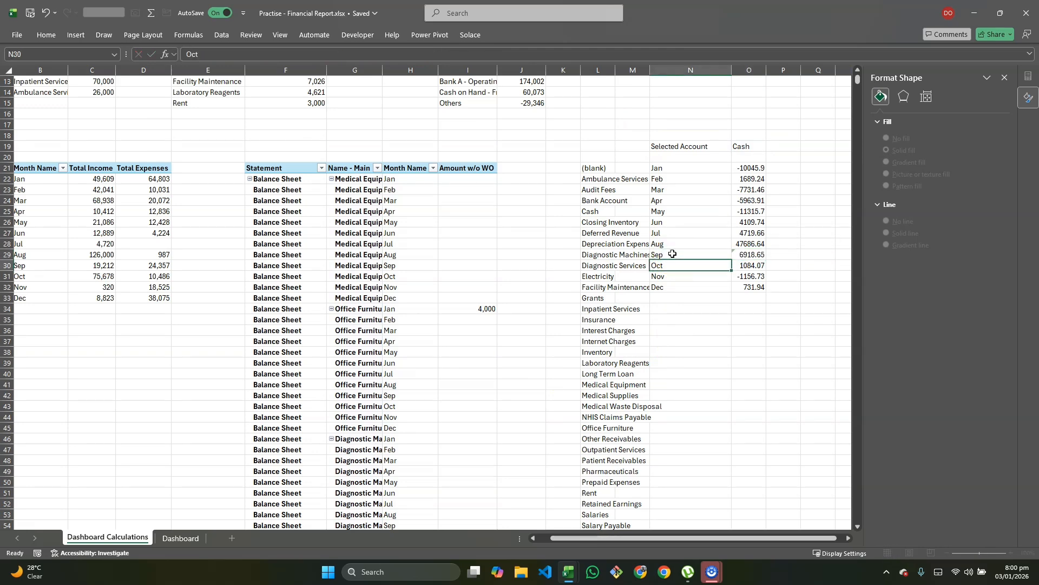
pyautogui.scroll(1, 749, 198)
pyautogui.scroll(2, 749, 198)
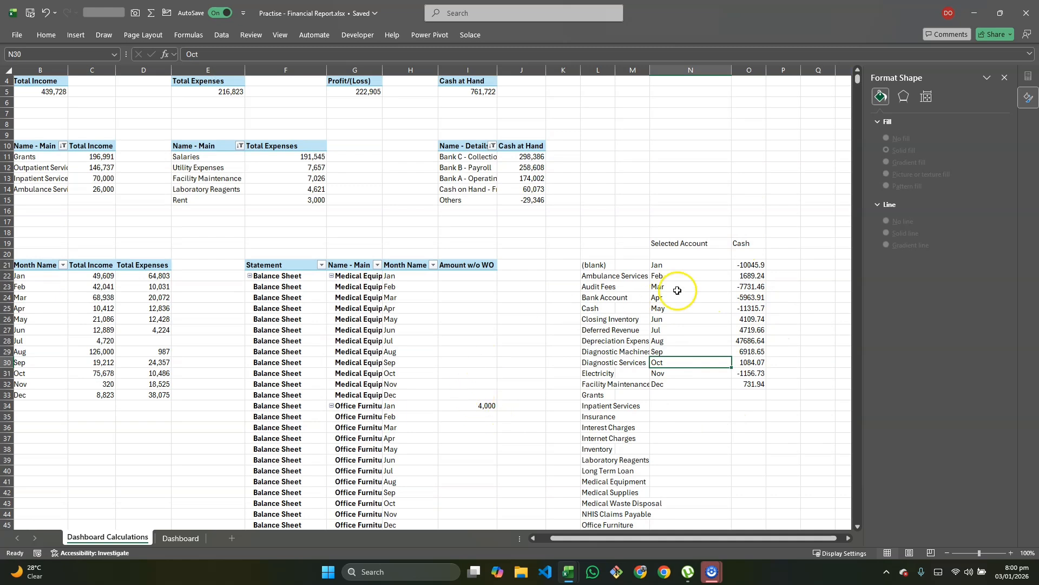
pyautogui.moveTo(747, 267); pyautogui.dragTo(751, 383)
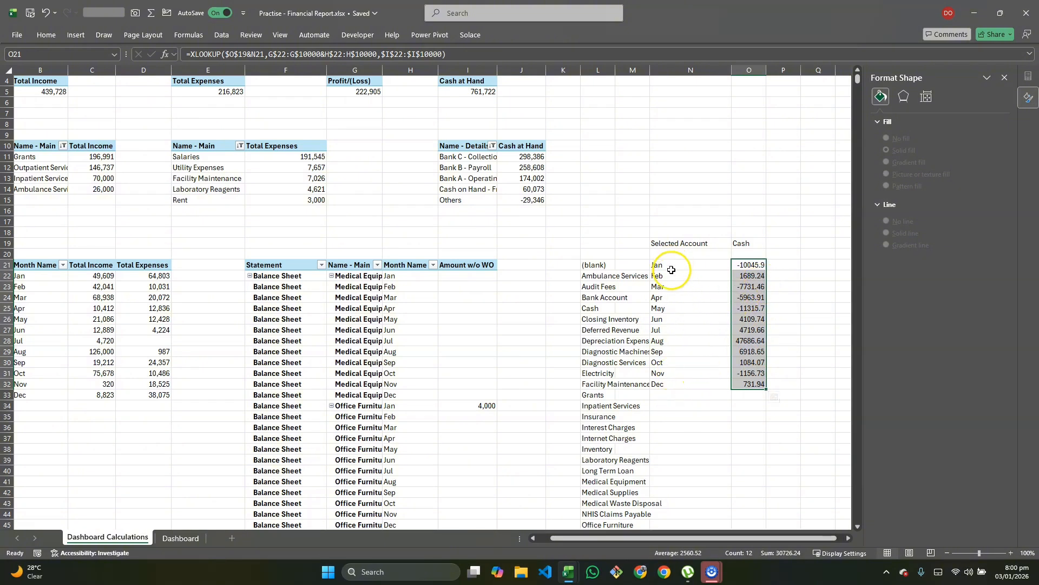
pyautogui.moveTo(673, 267); pyautogui.dragTo(762, 386)
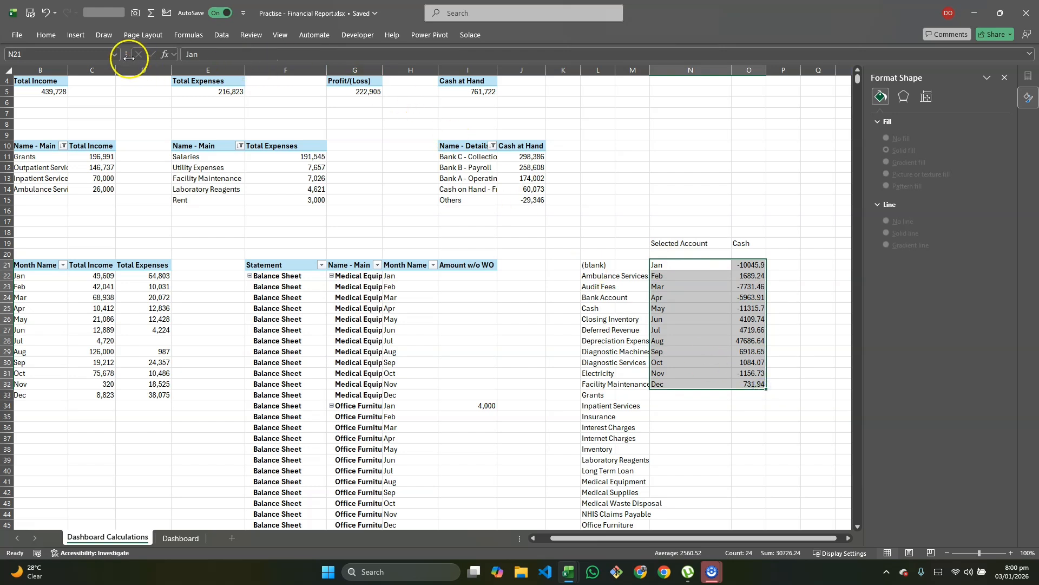
# Step: Insert a Line with Markers chart of monthly Cash values and move it to G28 on the Dashboard
pyautogui.click(76, 37)
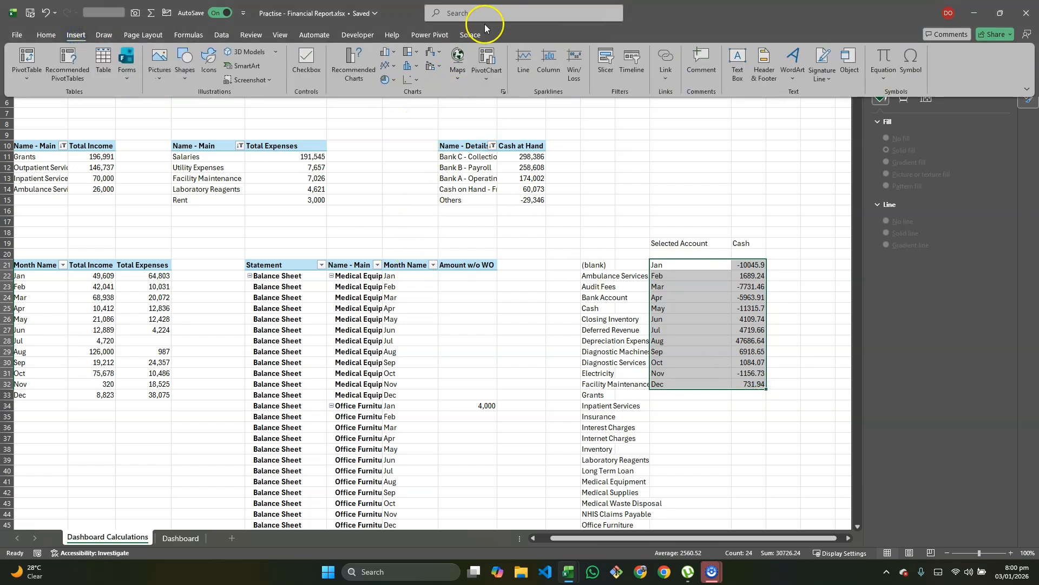
pyautogui.click(394, 67)
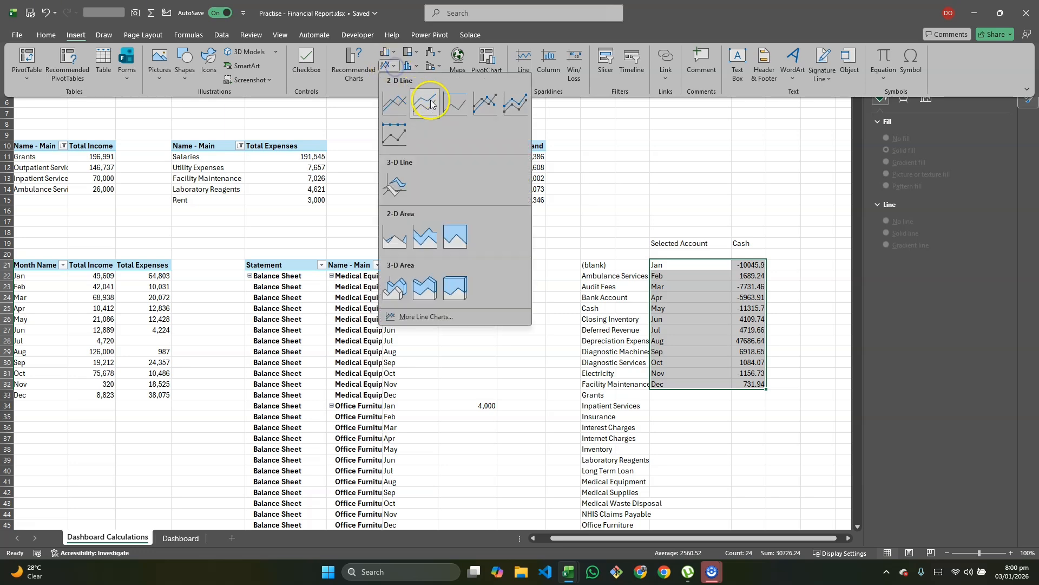
pyautogui.click(480, 107)
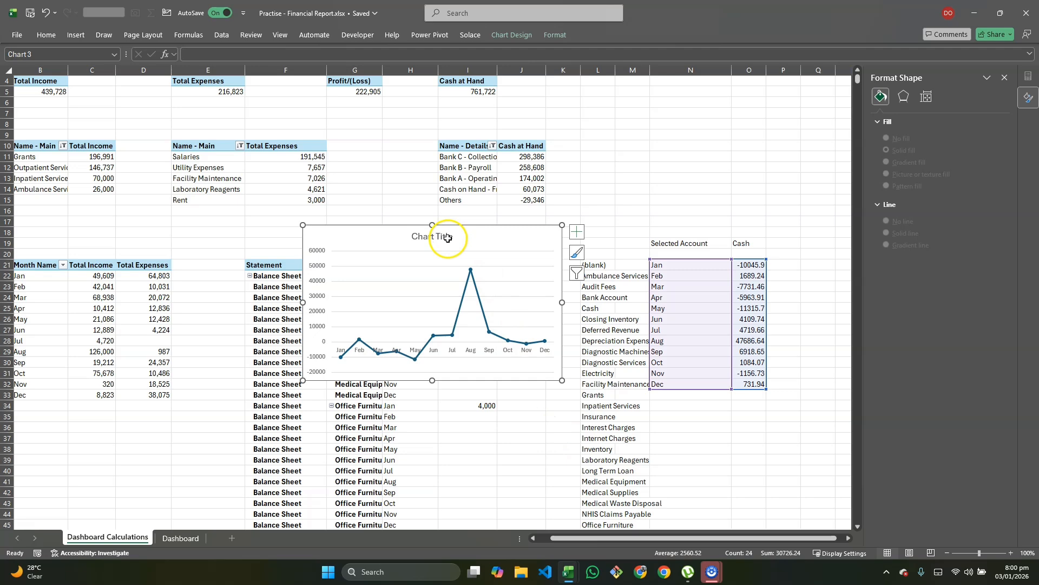
pyautogui.hotkey('ctrl', 'x')
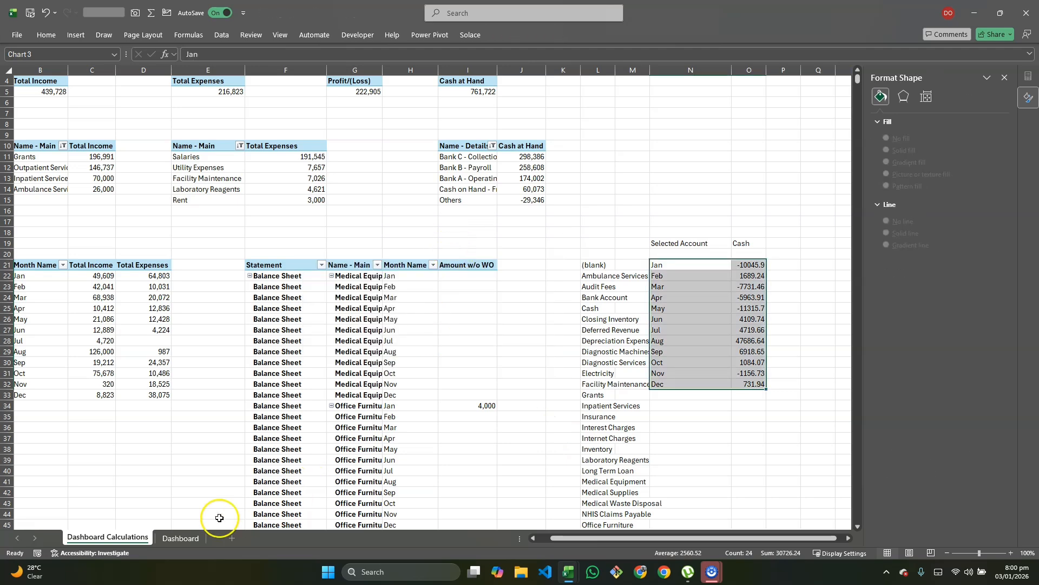
pyautogui.click(181, 537)
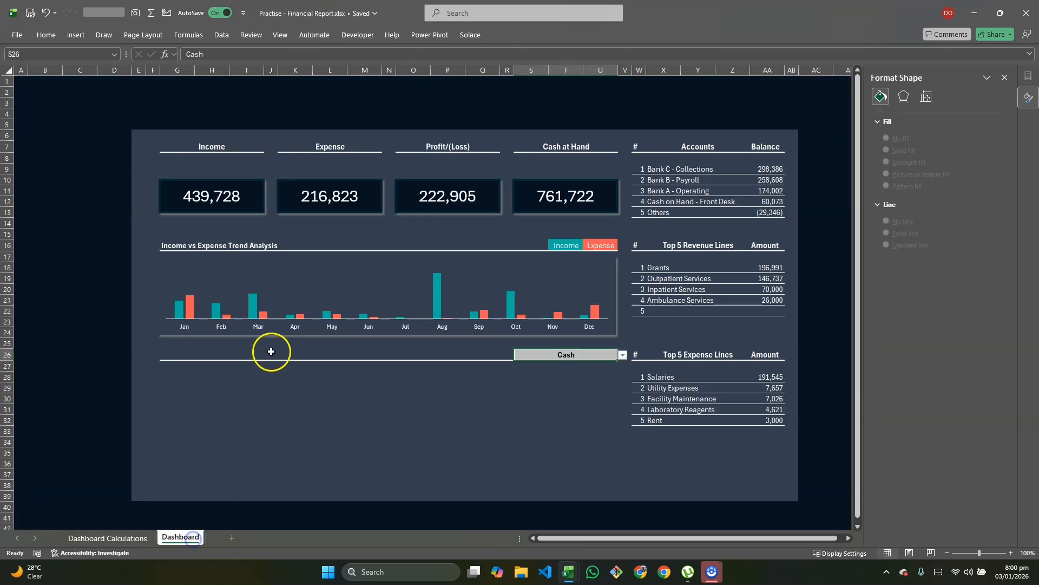
pyautogui.click(169, 384)
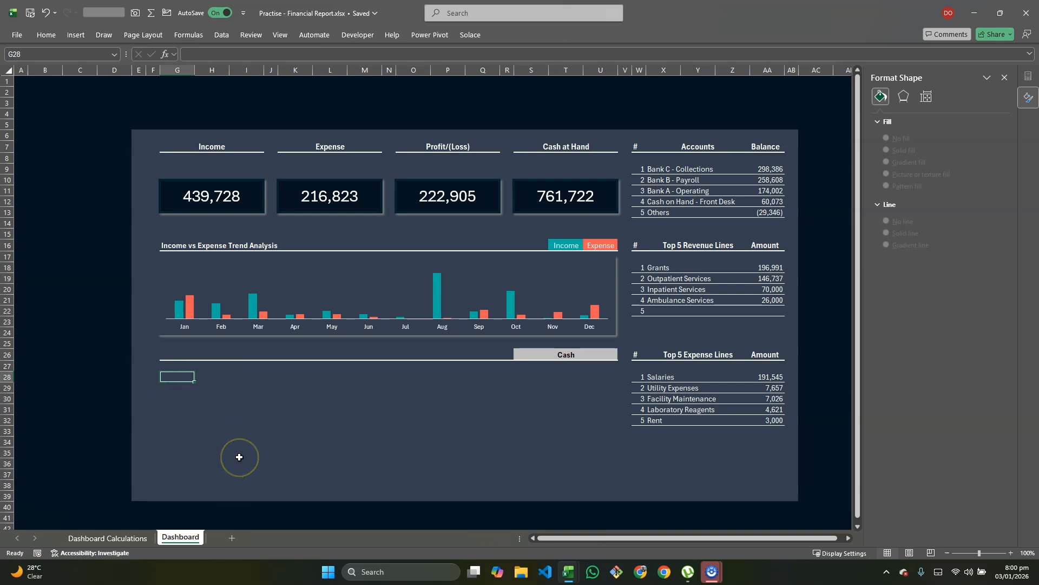
pyautogui.hotkey('ctrl', 'v')
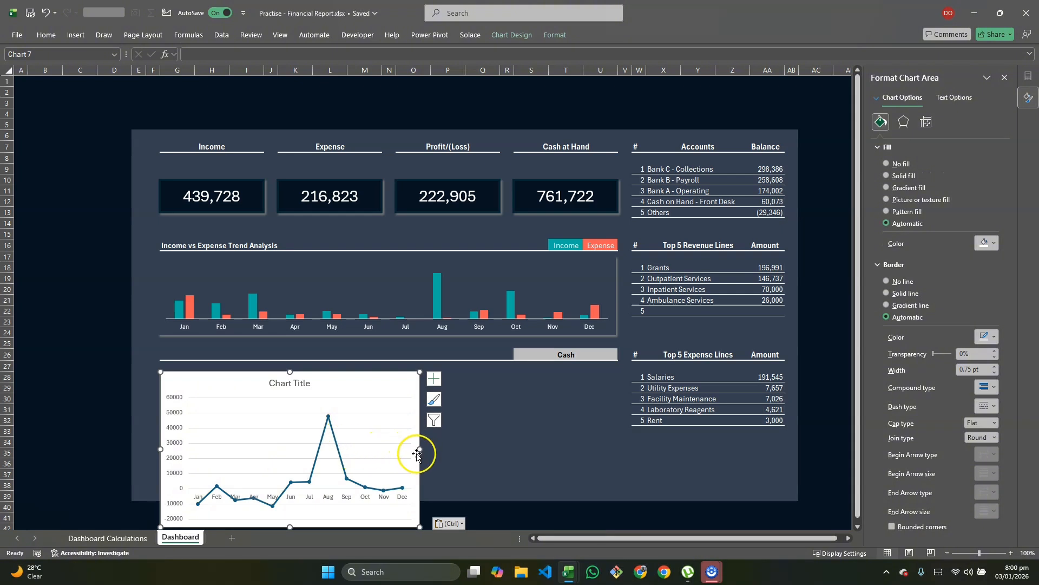
# Step: Resize the Cash chart, shortening it and widening it to the right across the panel
pyautogui.moveTo(290, 526); pyautogui.dragTo(304, 457)
pyautogui.moveTo(419, 415); pyautogui.dragTo(613, 399)
pyautogui.moveTo(615, 399); pyautogui.dragTo(615, 400)
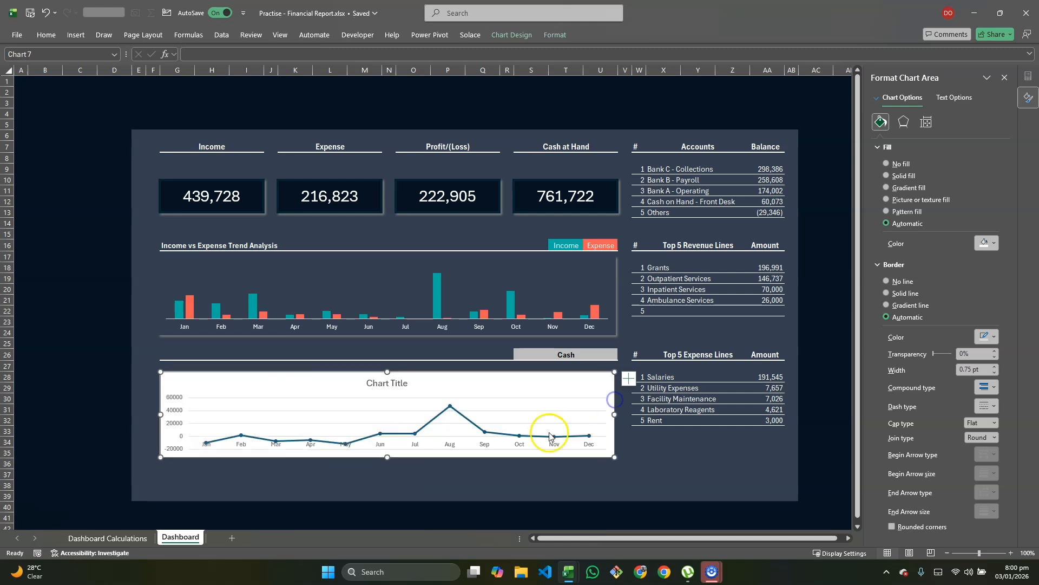
# Step: Delete the Cash chart's title, major gridlines and vertical axis
pyautogui.click(379, 383)
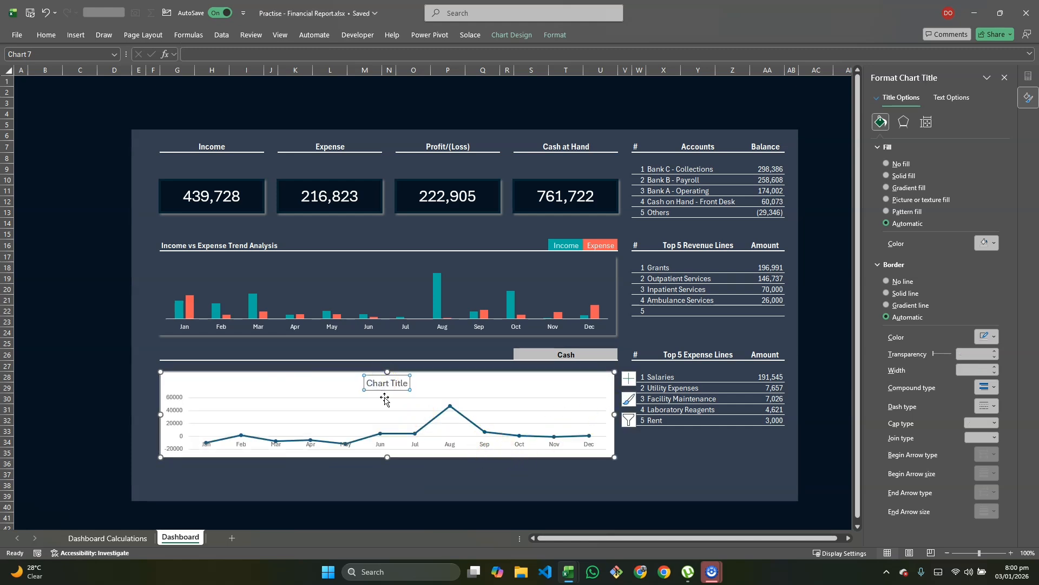
pyautogui.press('Delete')
pyautogui.click(385, 388)
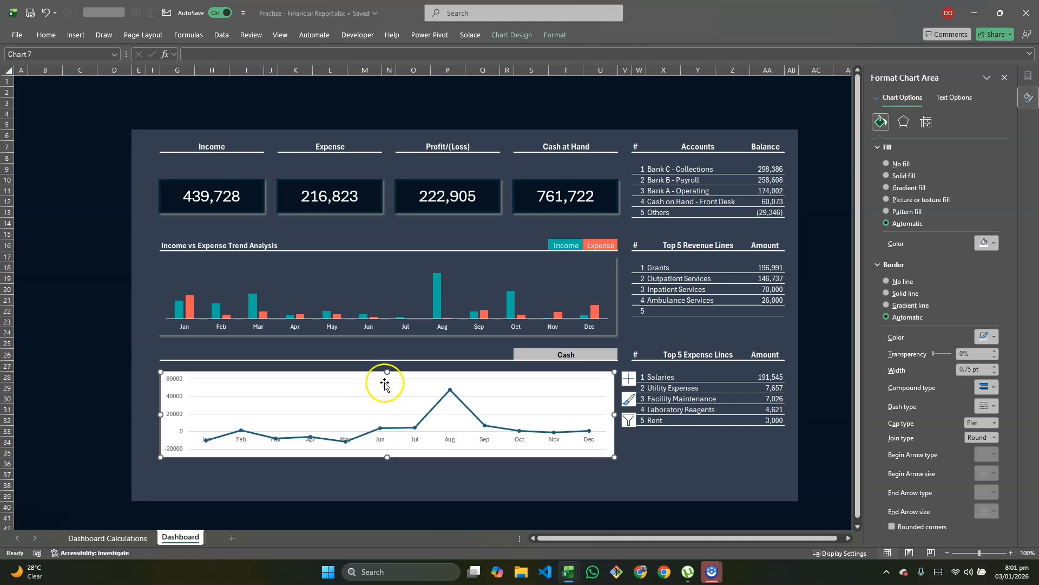
pyautogui.click(385, 398)
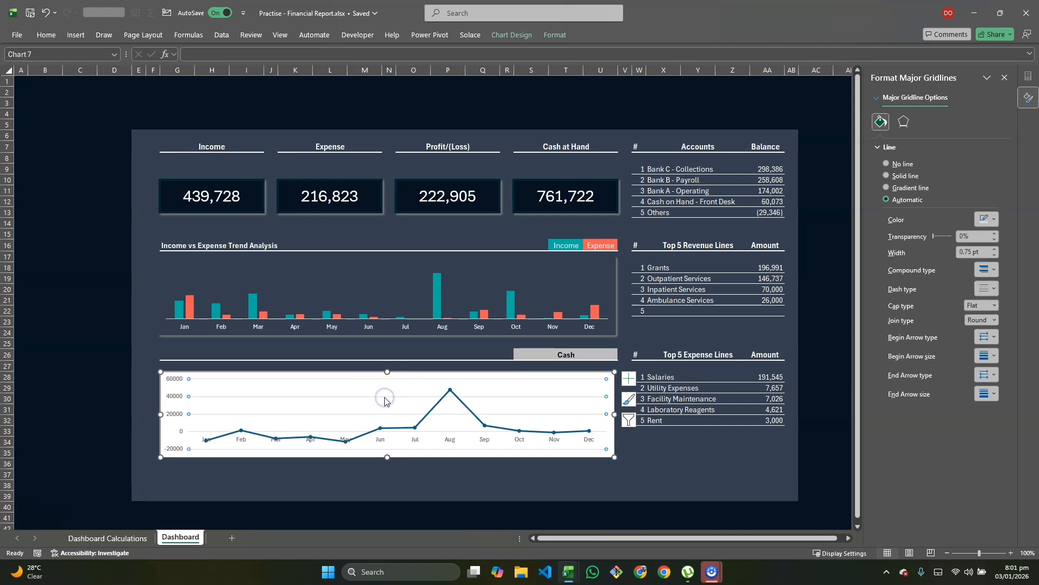
pyautogui.press('Delete')
pyautogui.click(182, 398)
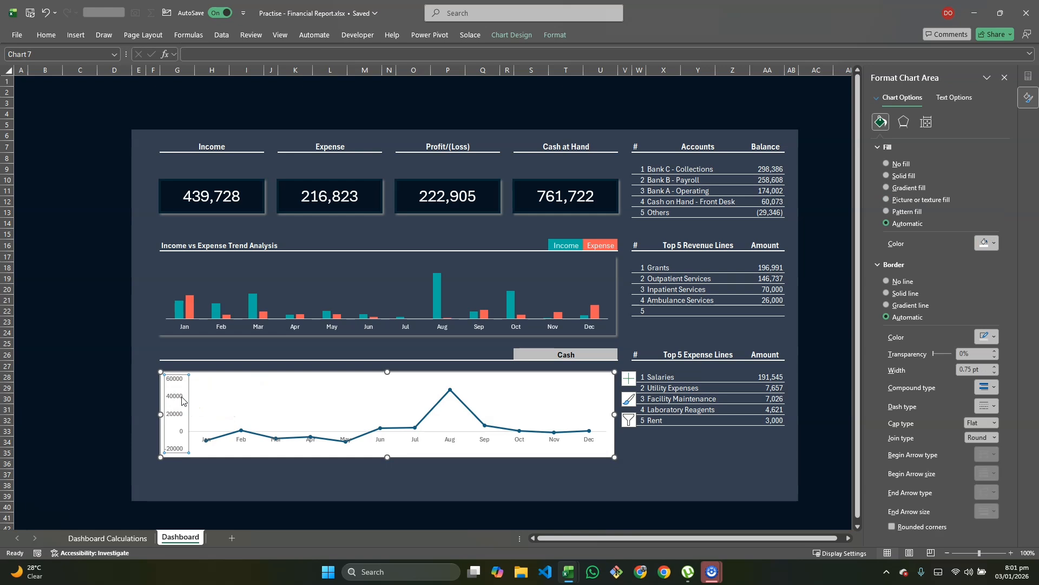
pyautogui.press('Delete')
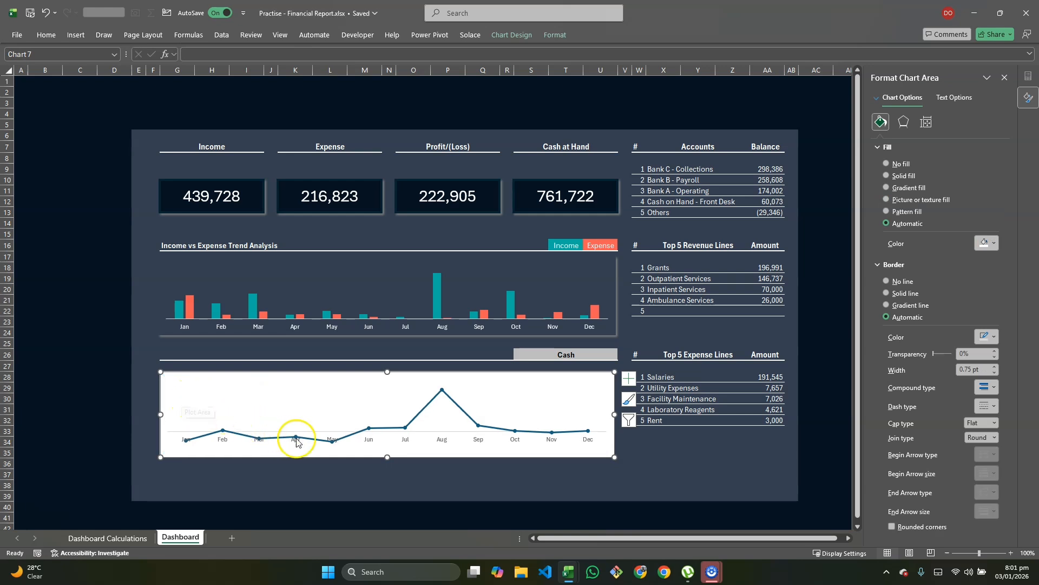
# Step: Make the Cash line series a solid white line
pyautogui.click(353, 437)
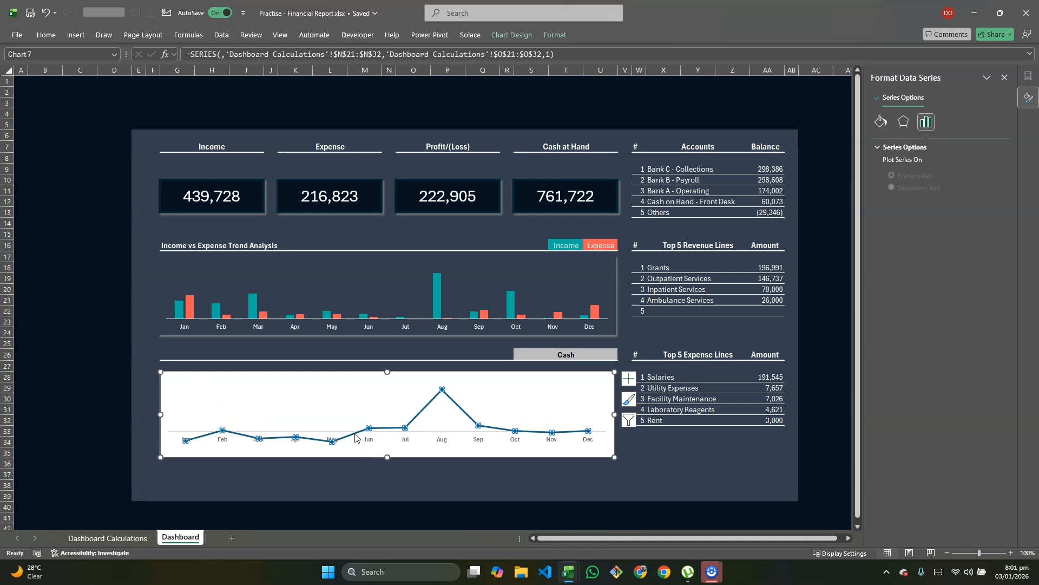
pyautogui.click(881, 122)
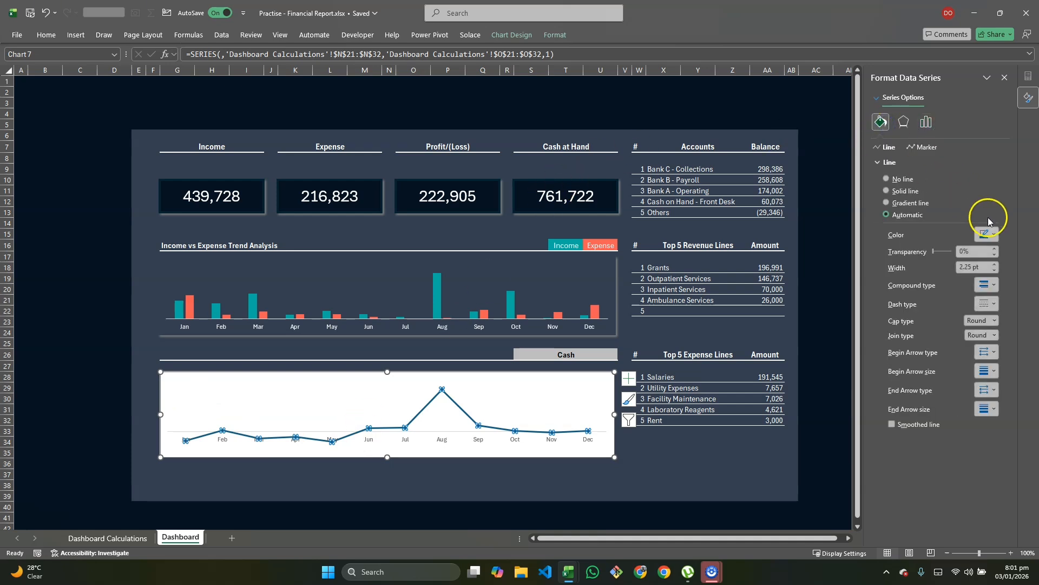
pyautogui.click(987, 234)
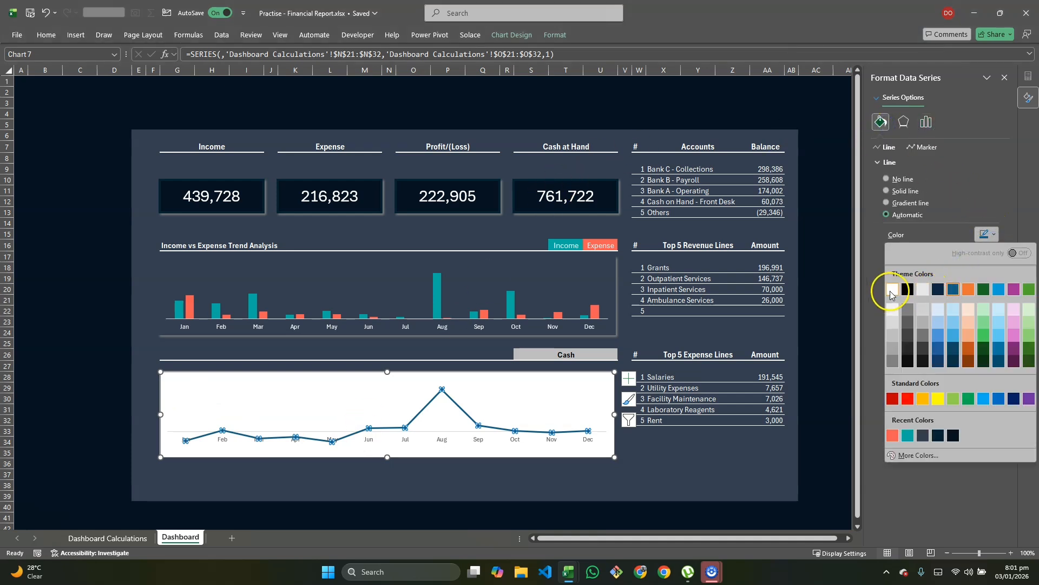
pyautogui.click(891, 293)
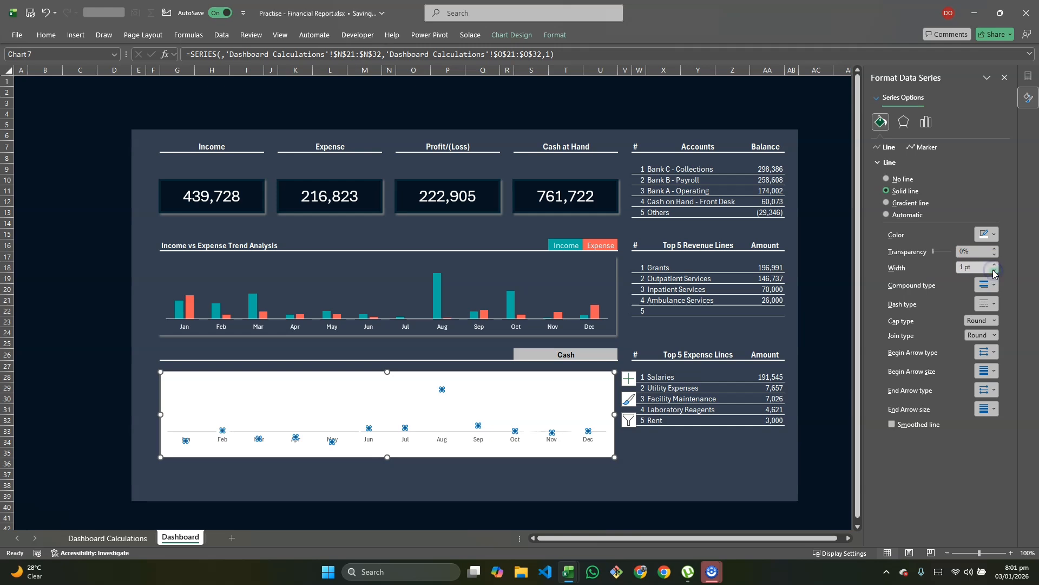
# Step: Give the Cash line's markers a solid white fill with no outline
pyautogui.click(919, 149)
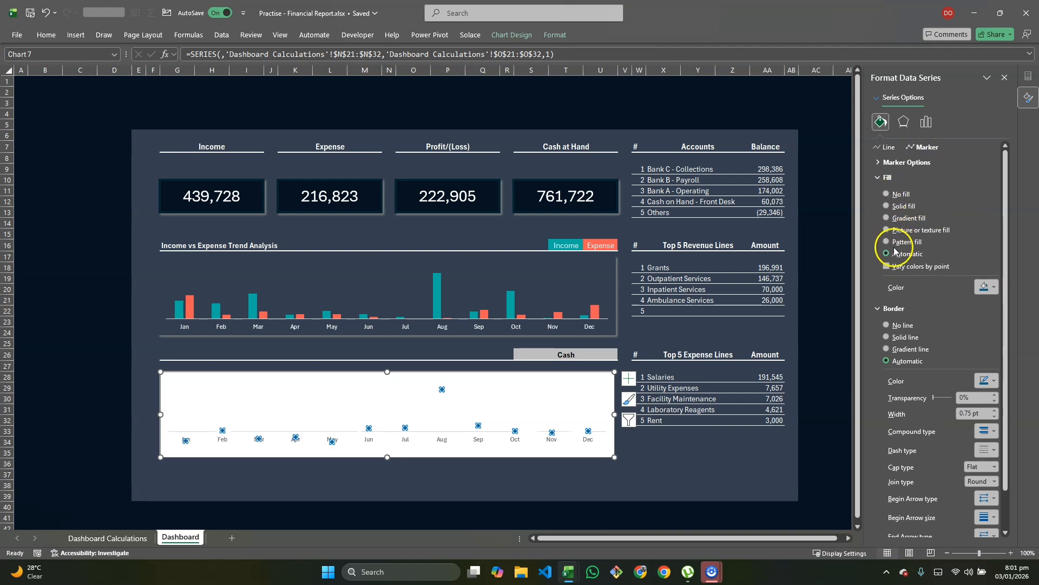
pyautogui.click(995, 288)
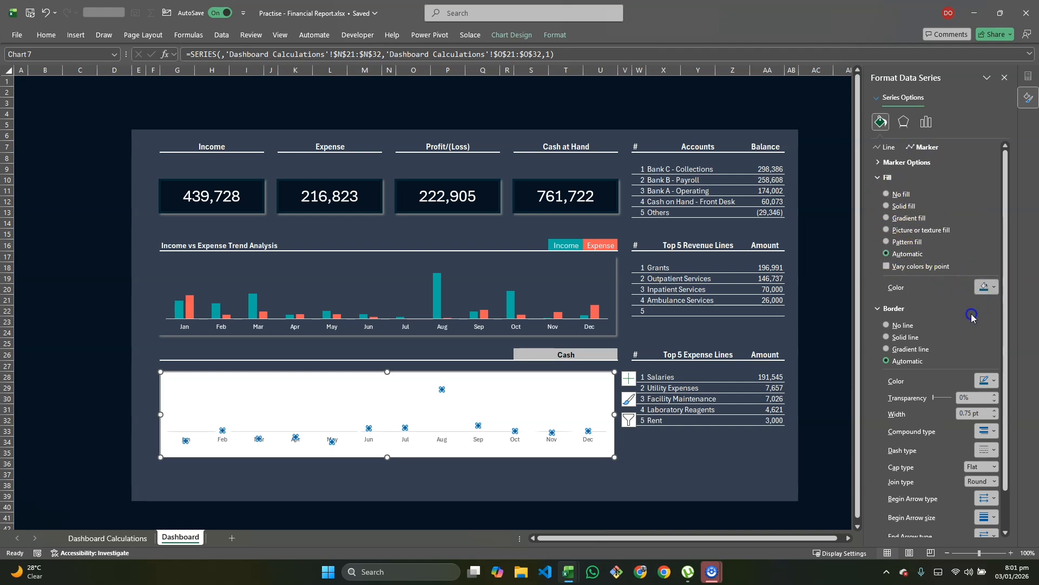
pyautogui.click(889, 335)
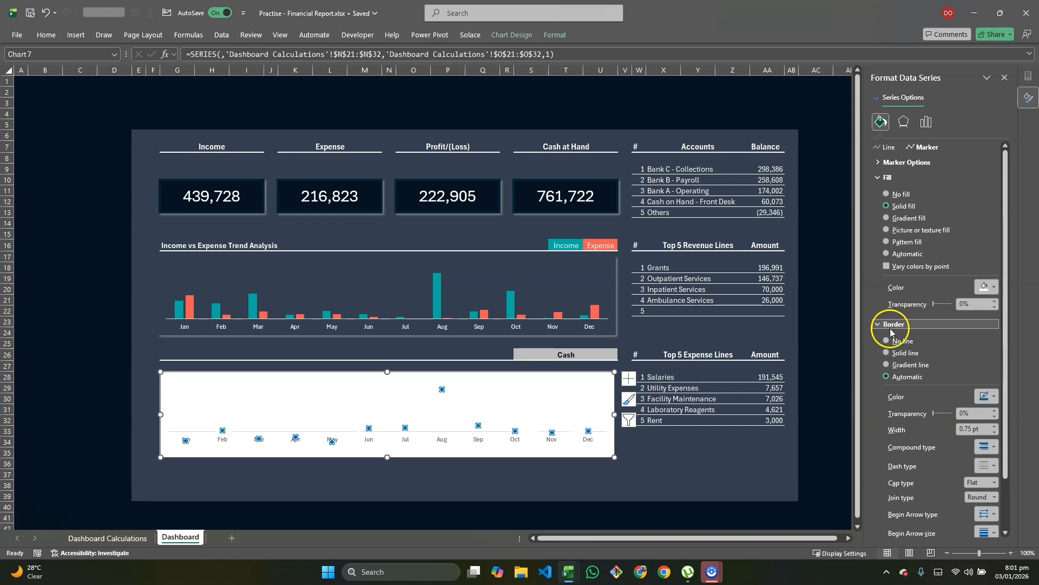
pyautogui.click(887, 341)
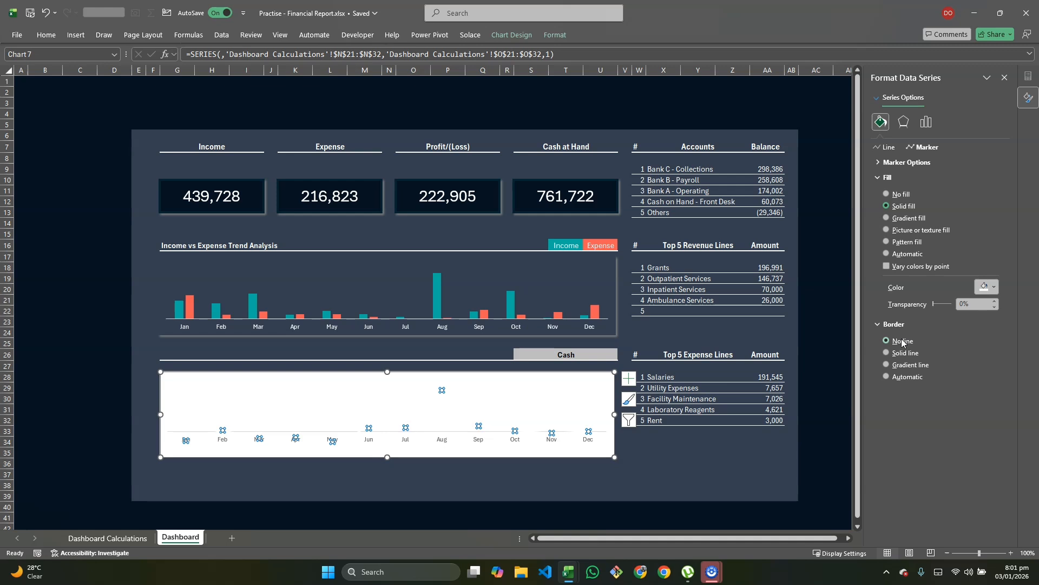
pyautogui.click(663, 477)
pyautogui.click(614, 403)
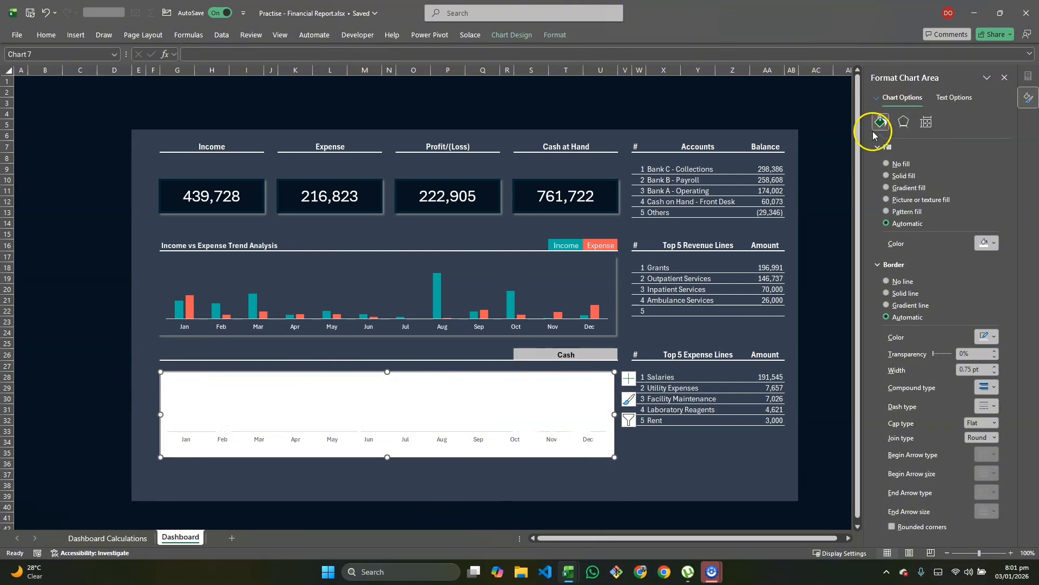
# Step: Fill the Cash chart with the dark dashboard colour and add a grey outer shadow with 3 pt blur
pyautogui.click(993, 244)
pyautogui.click(924, 447)
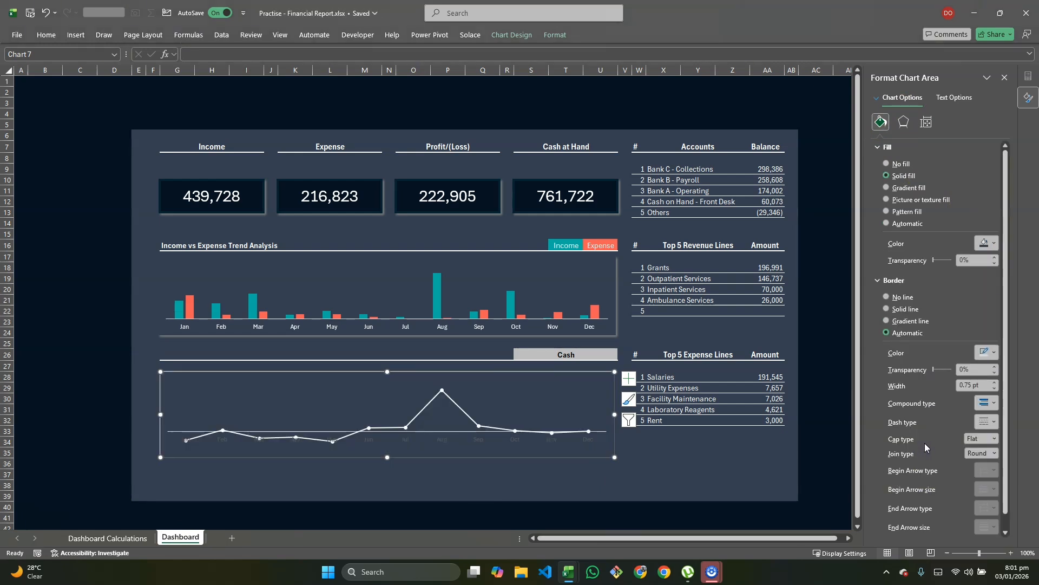
pyautogui.click(904, 122)
pyautogui.click(990, 163)
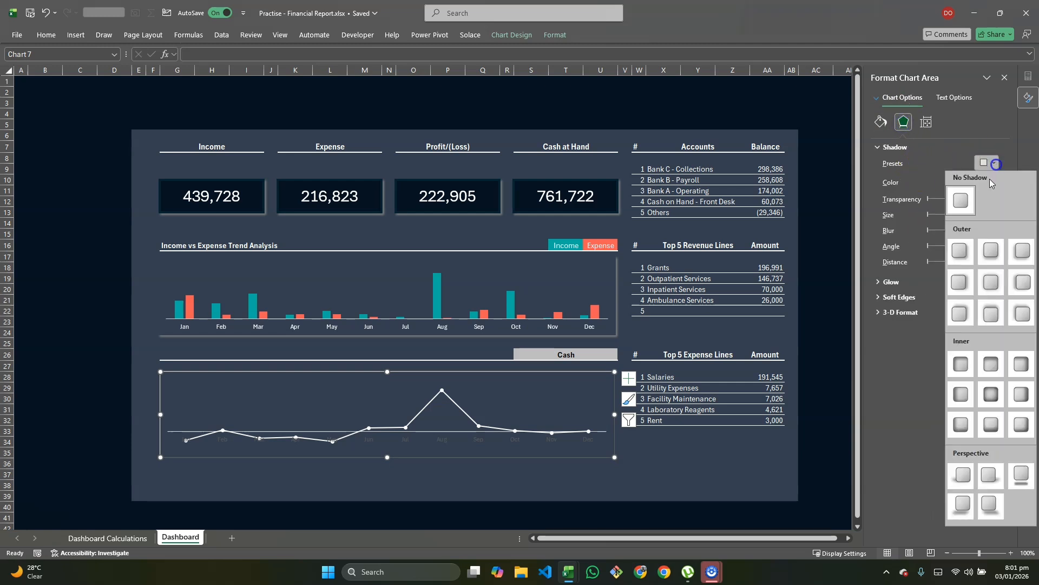
pyautogui.click(968, 248)
pyautogui.click(990, 182)
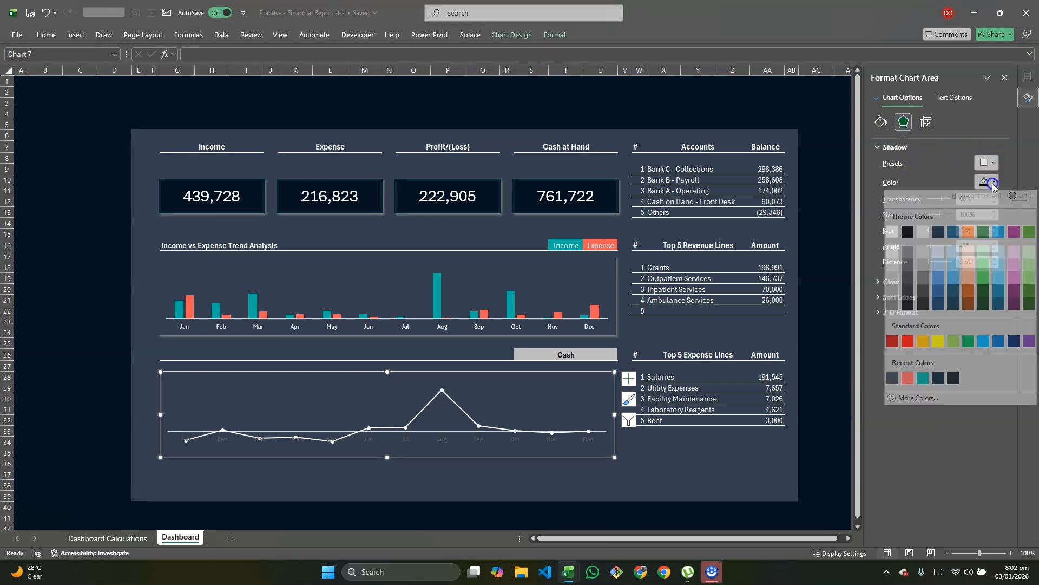
pyautogui.click(894, 310)
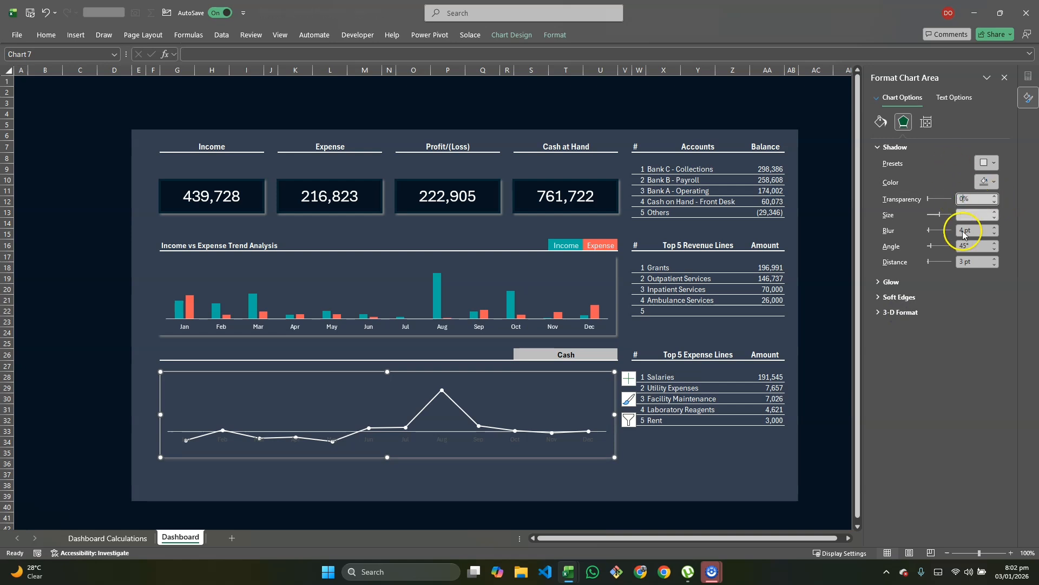
pyautogui.click(996, 237)
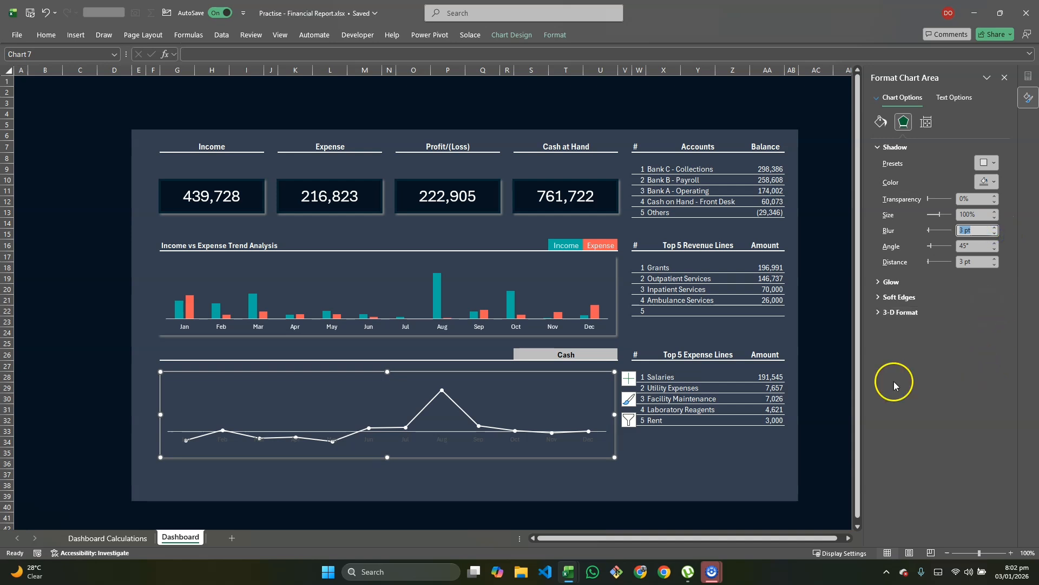
pyautogui.click(658, 468)
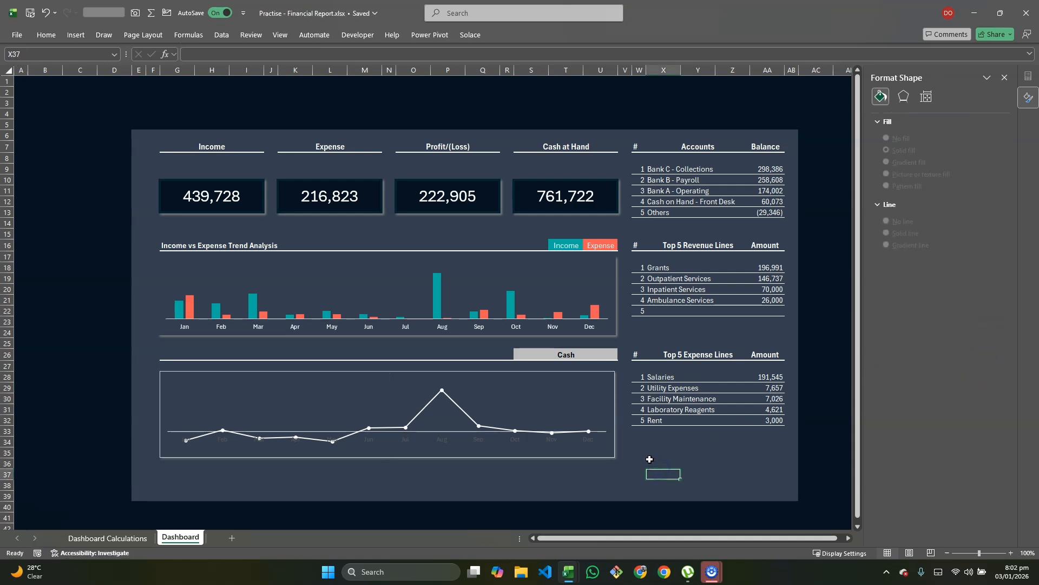
# Step: Remove the border around the Cash chart
pyautogui.click(615, 446)
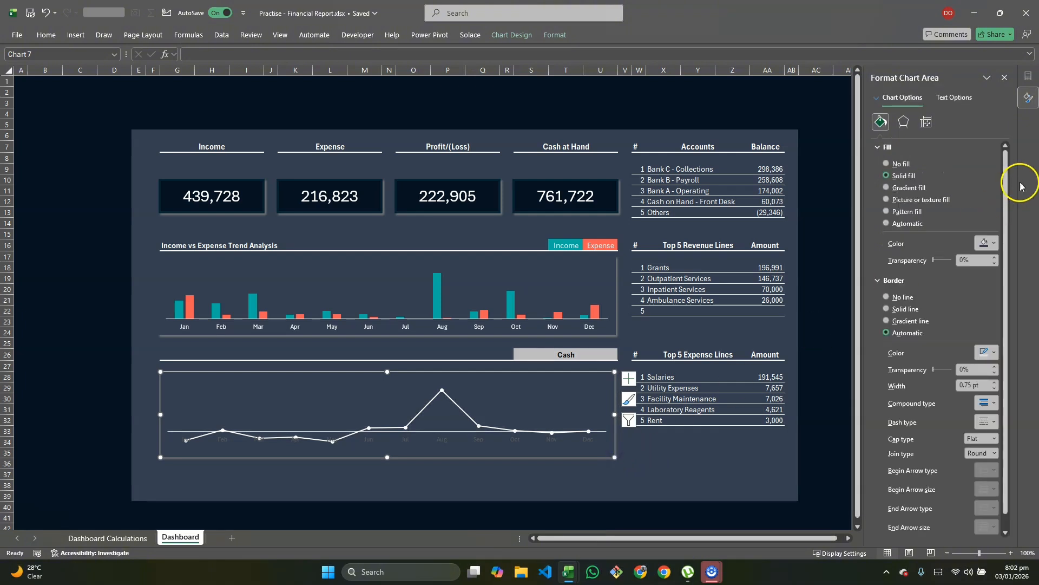
pyautogui.click(884, 122)
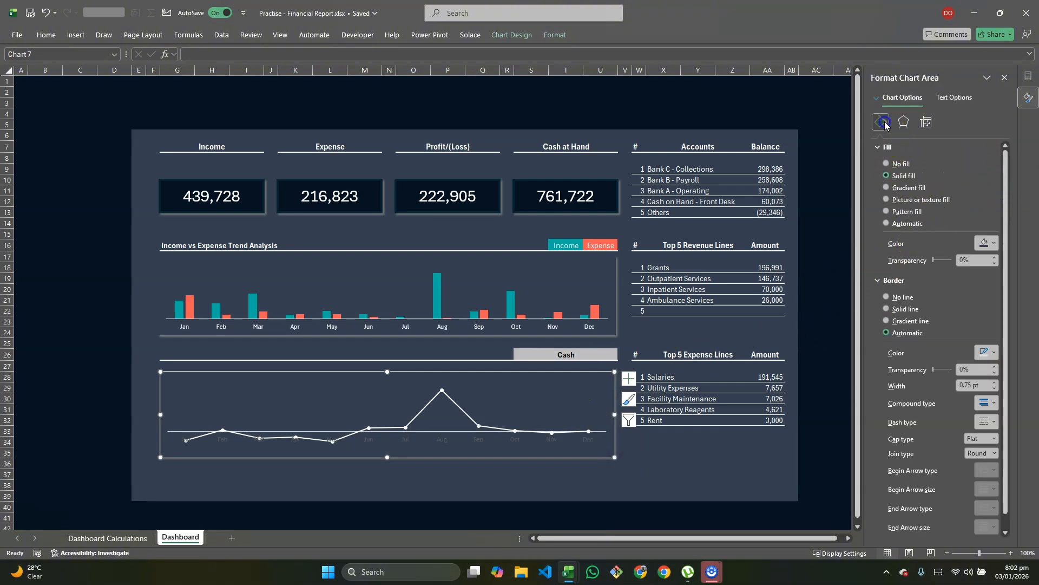
pyautogui.click(886, 296)
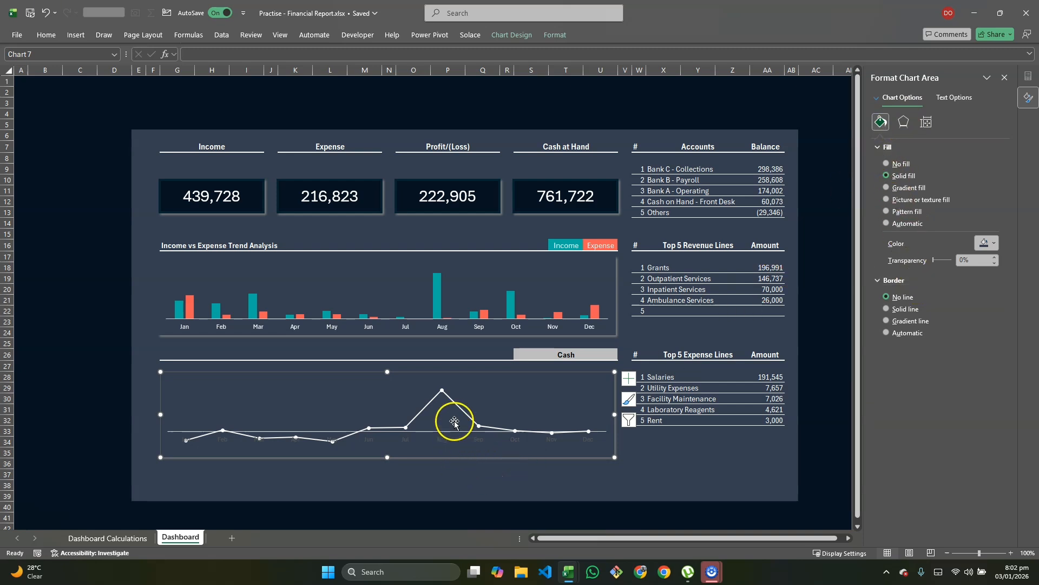
# Step: Make the Cash line a smoothed curve
pyautogui.click(457, 404)
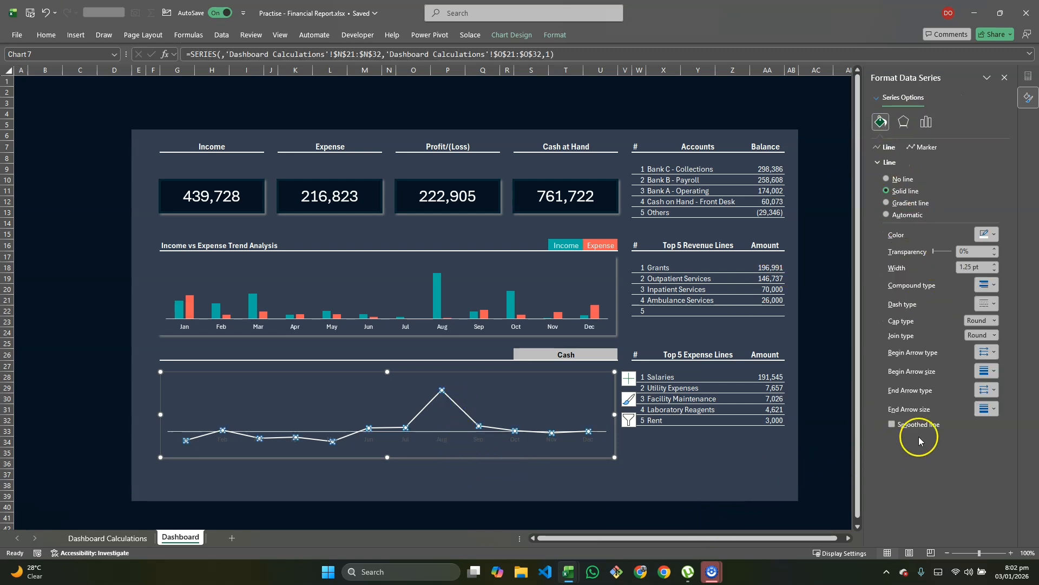
pyautogui.click(892, 425)
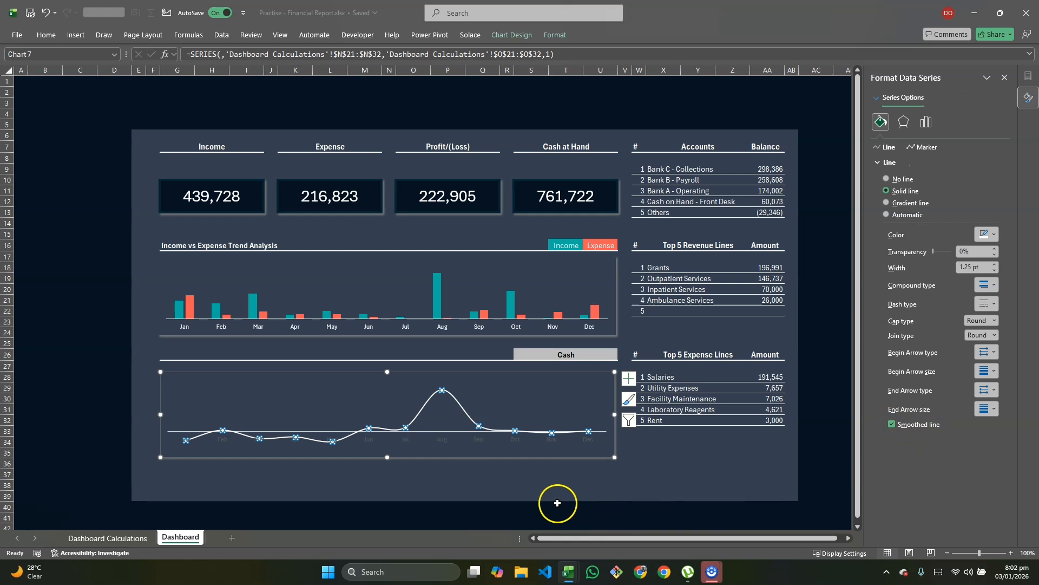
pyautogui.click(492, 494)
pyautogui.click(587, 495)
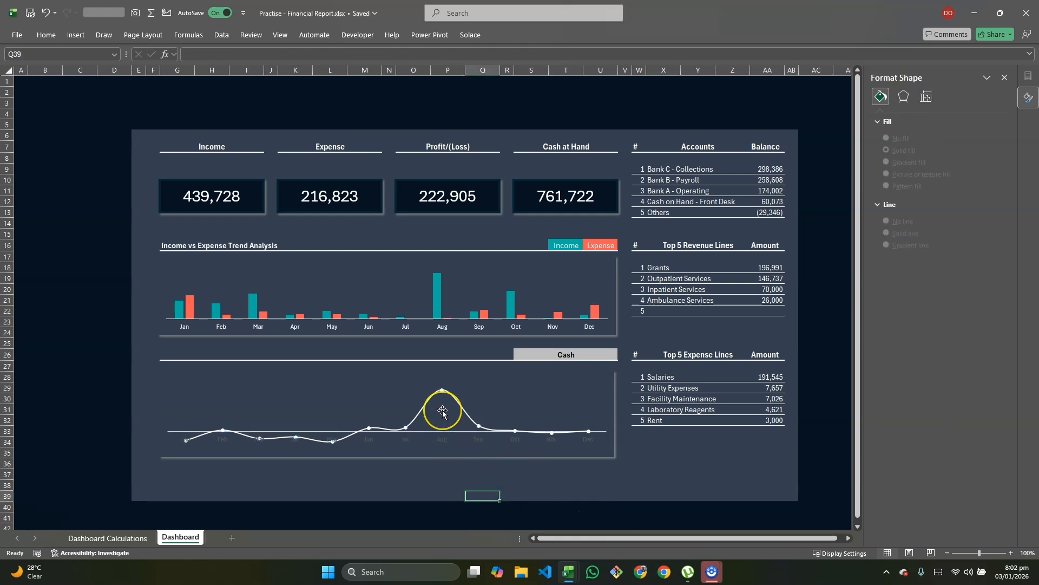
# Step: Turn the Cash chart's month axis labels white
pyautogui.click(369, 443)
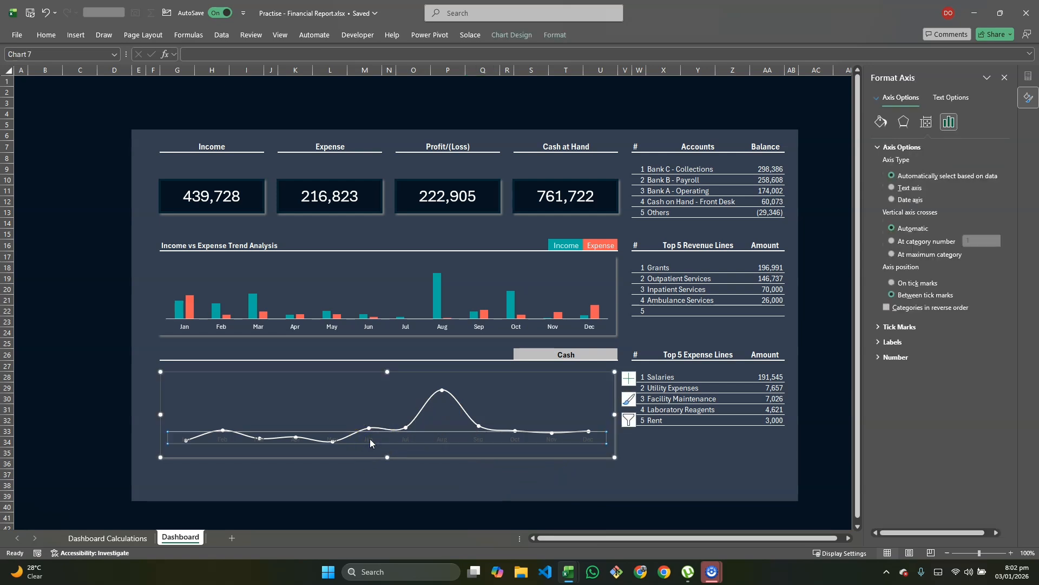
pyautogui.click(46, 35)
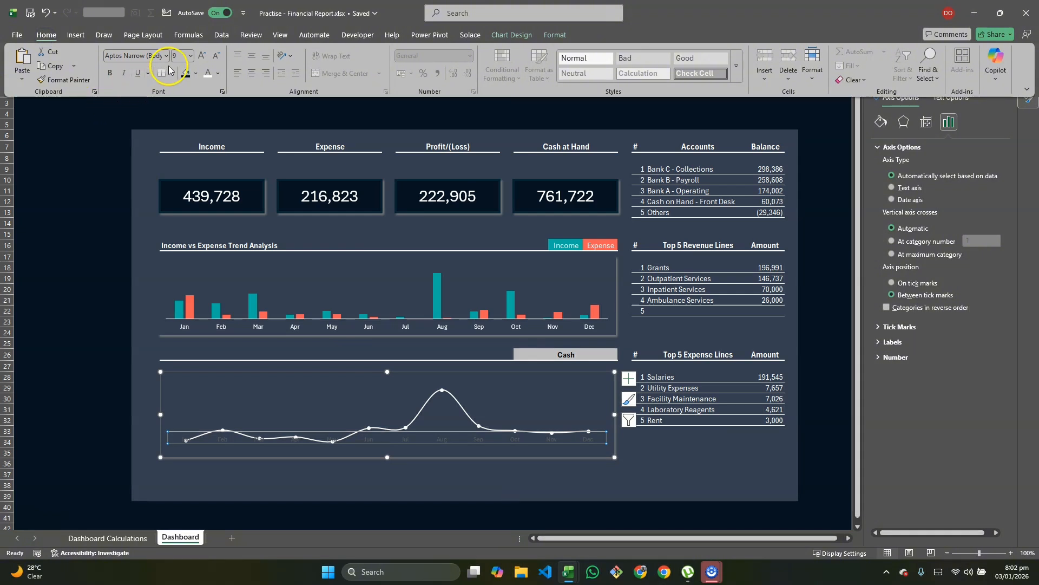
pyautogui.click(209, 79)
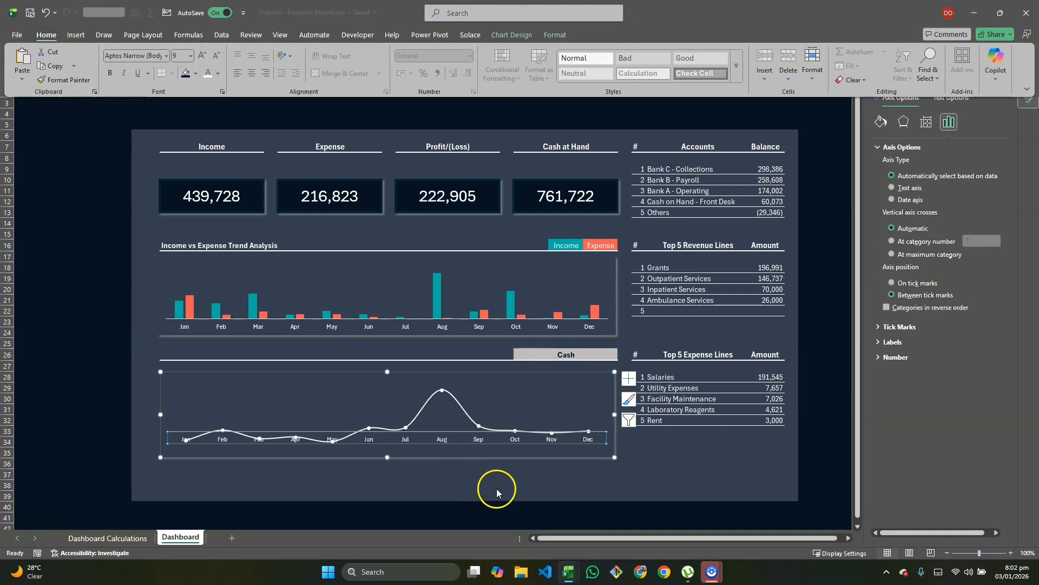
pyautogui.click(528, 482)
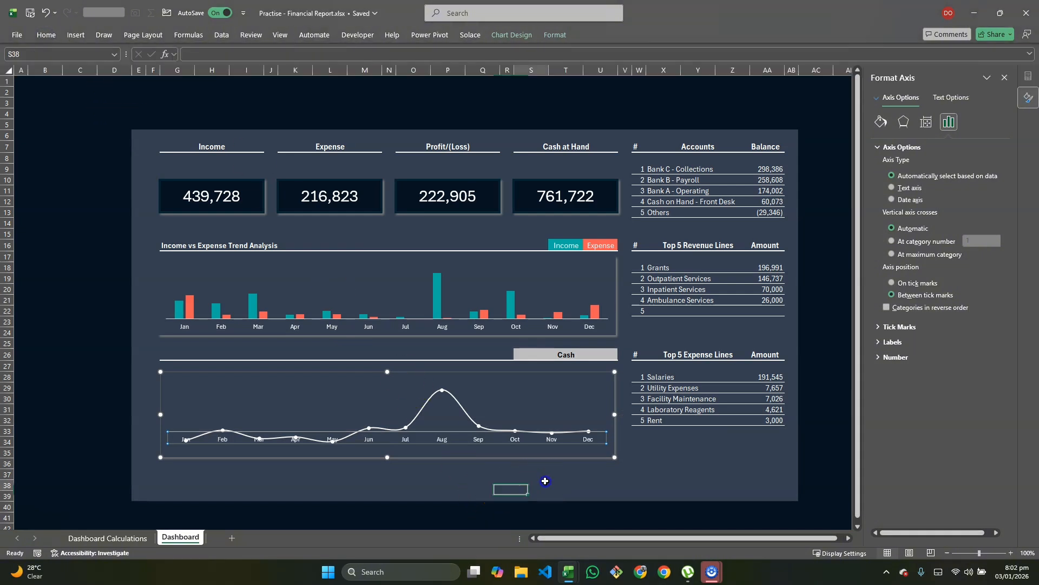
# Step: Try Bank Account, Deferred Revenue and Electricity in the S26 account selector
pyautogui.click(608, 356)
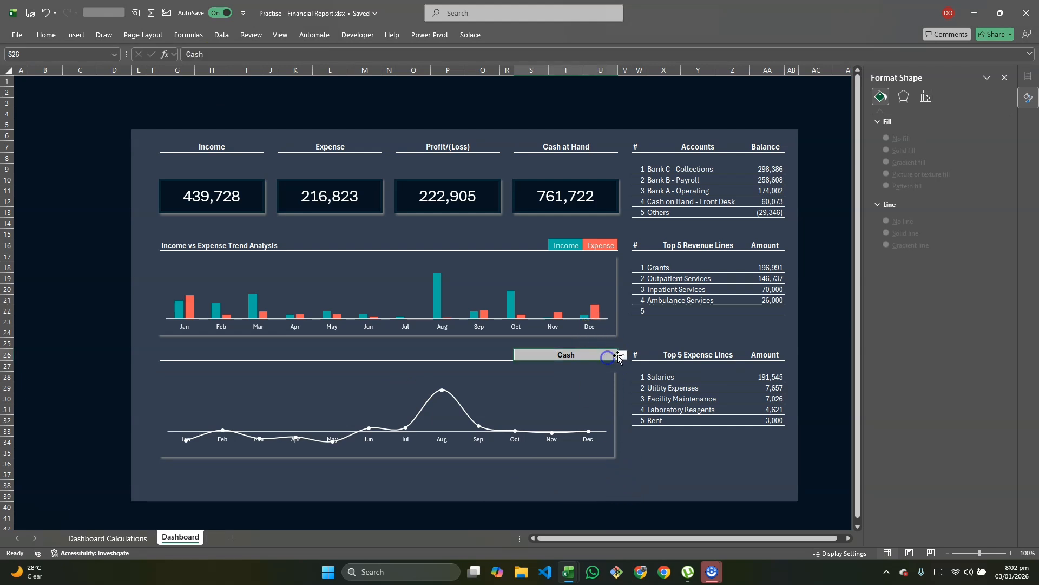
pyautogui.click(623, 355)
pyautogui.click(597, 396)
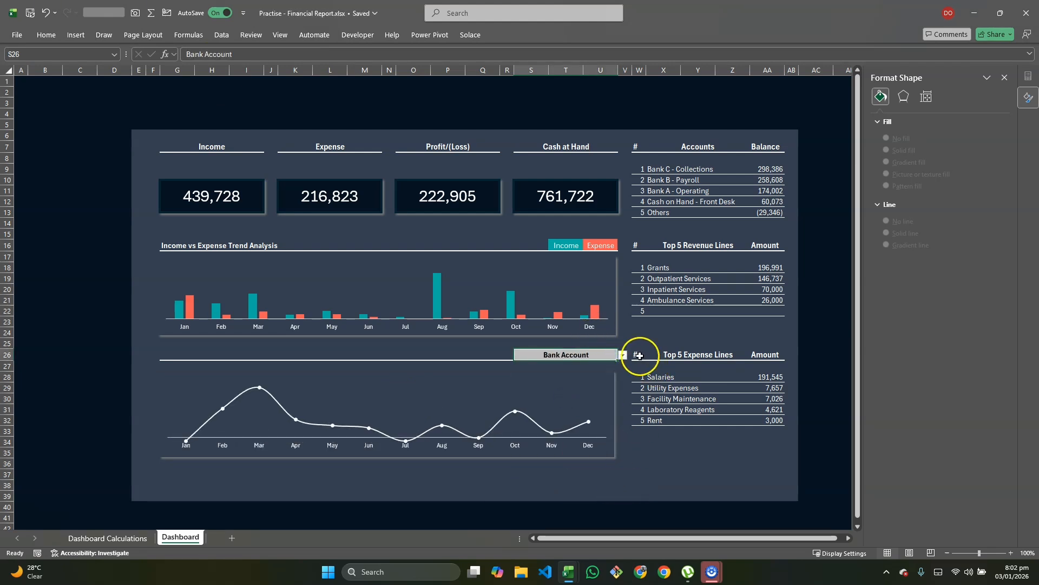
pyautogui.click(623, 355)
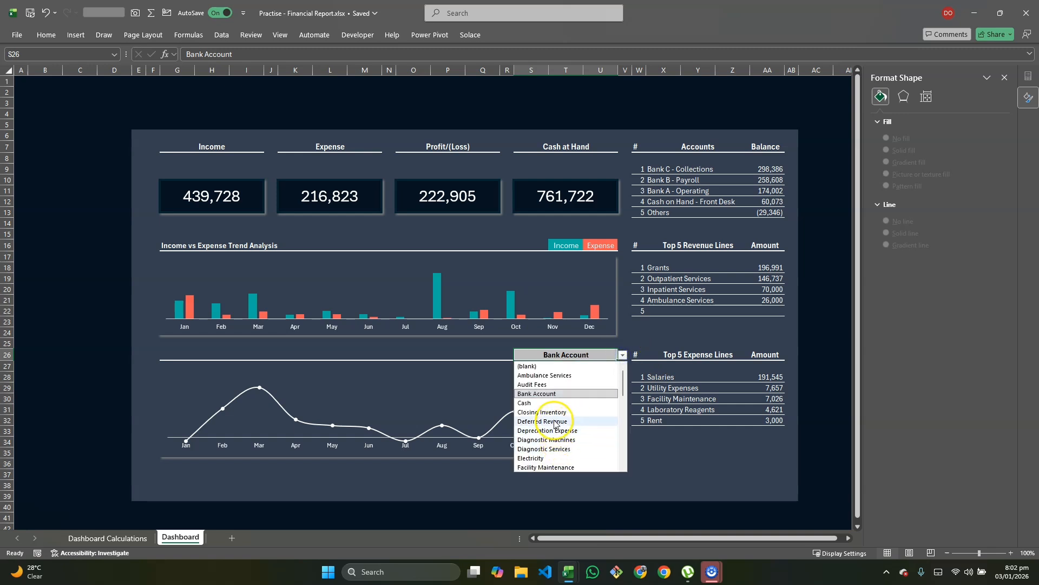
pyautogui.click(542, 421)
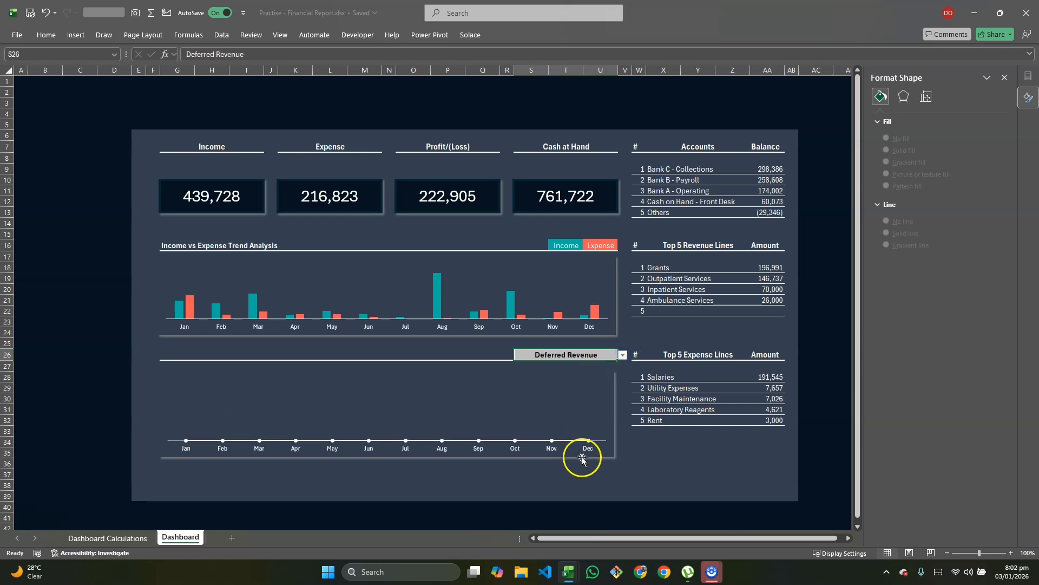
pyautogui.click(623, 355)
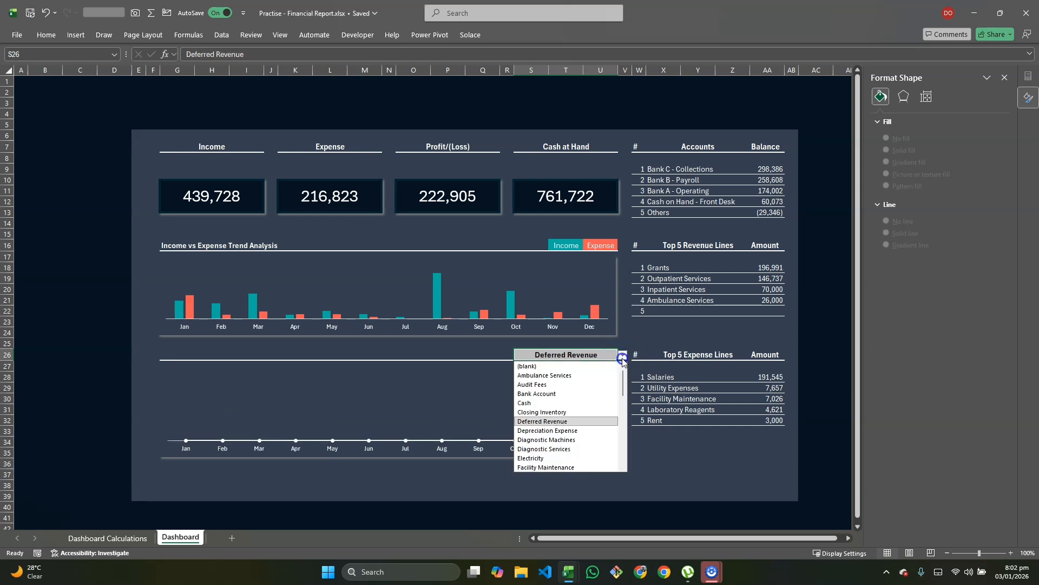
pyautogui.click(555, 458)
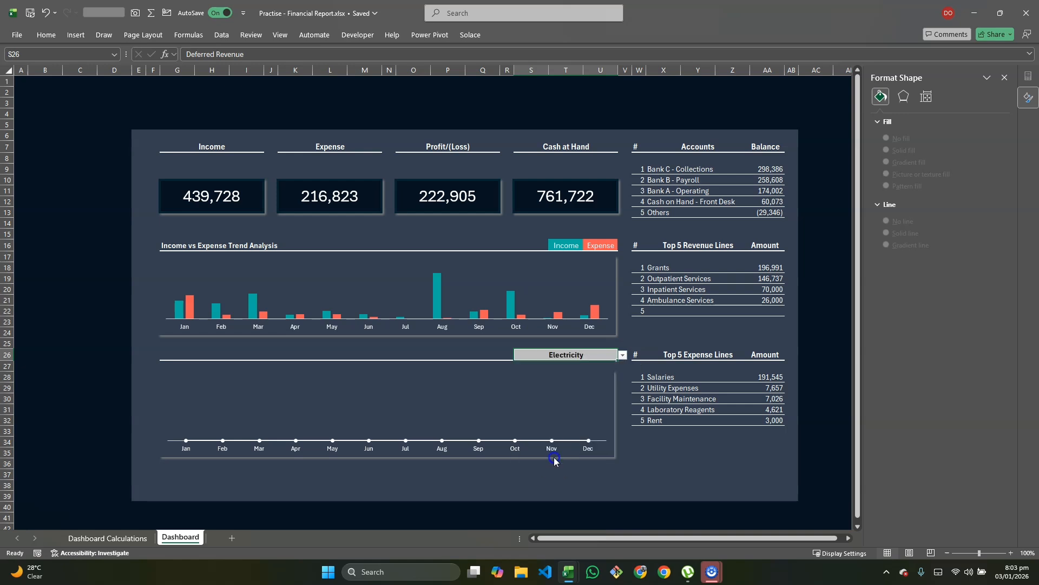
# Step: Preview Long Term Loan, then set the selector back to Bank Account and select its line chart
pyautogui.click(623, 355)
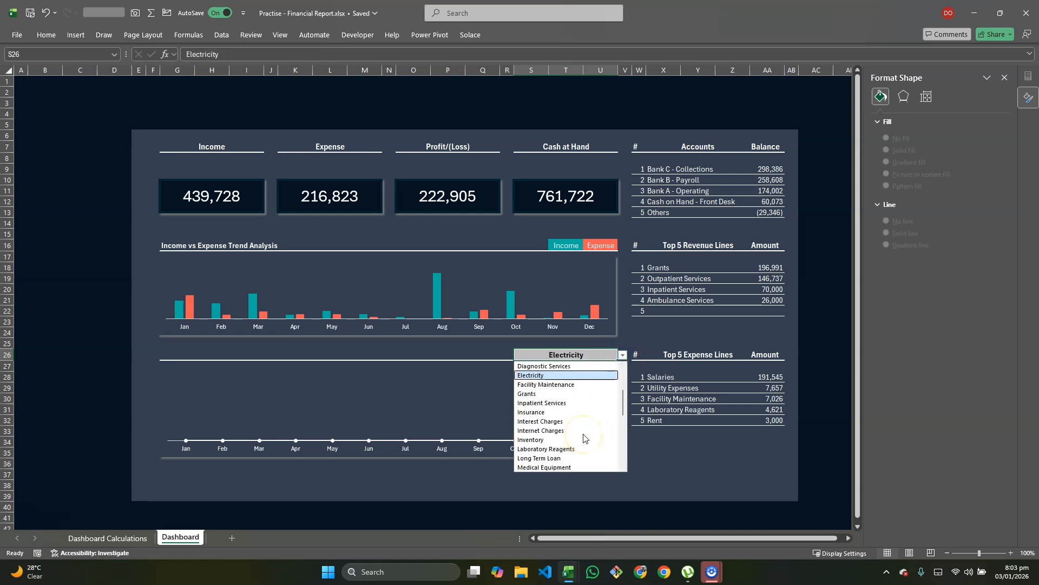
pyautogui.scroll(-1, 584, 438)
pyautogui.scroll(-1, 583, 438)
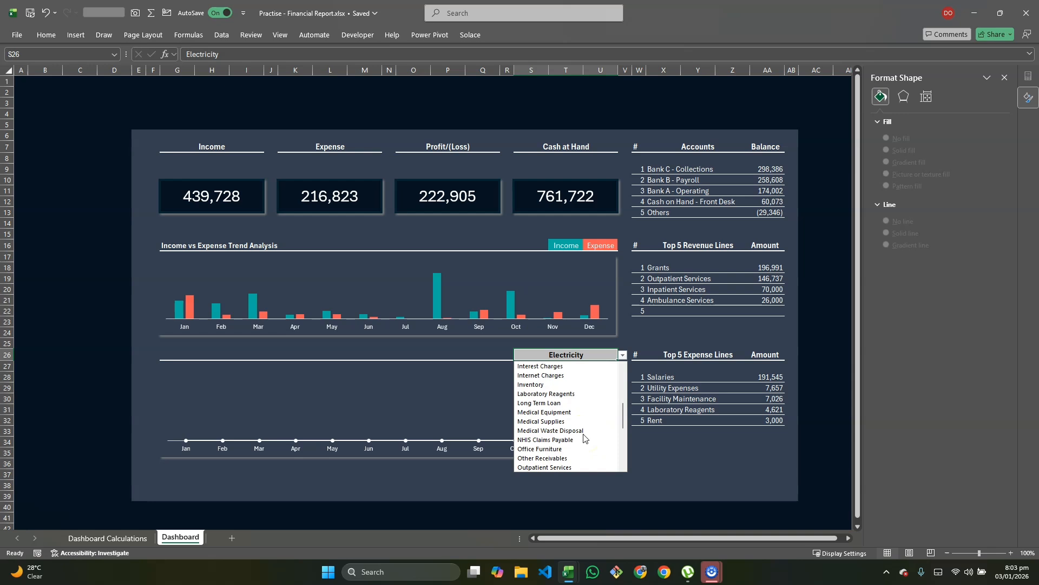
pyautogui.click(542, 403)
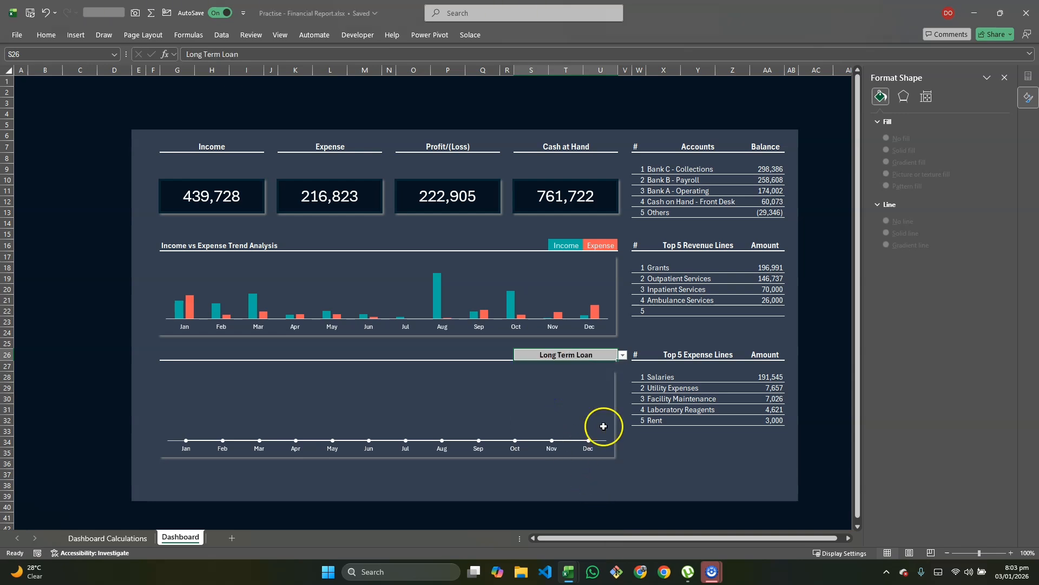
pyautogui.click(623, 355)
pyautogui.scroll(-4, 549, 450)
pyautogui.scroll(-4, 549, 451)
pyautogui.scroll(8, 551, 450)
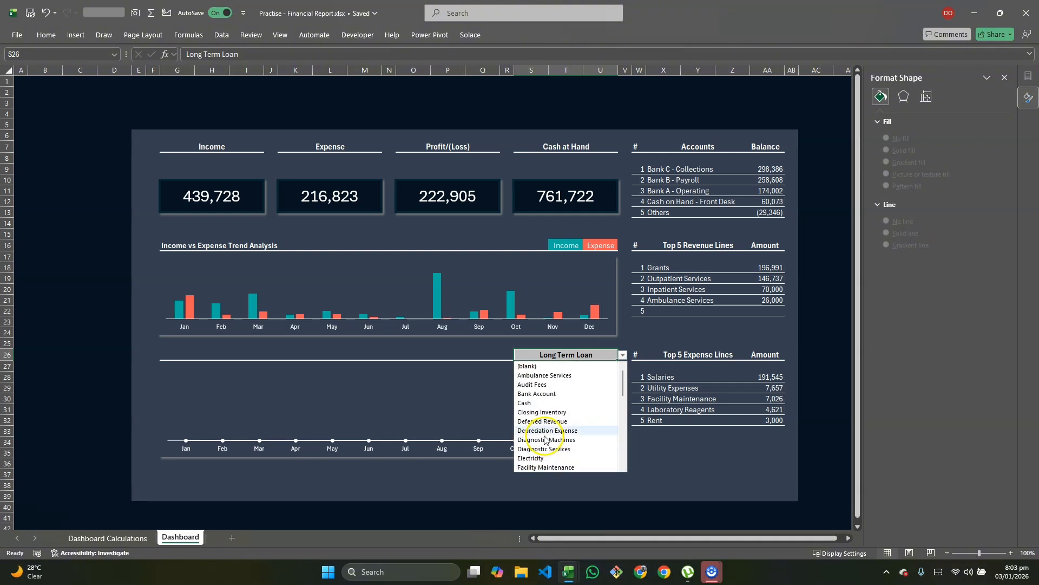
pyautogui.click(548, 394)
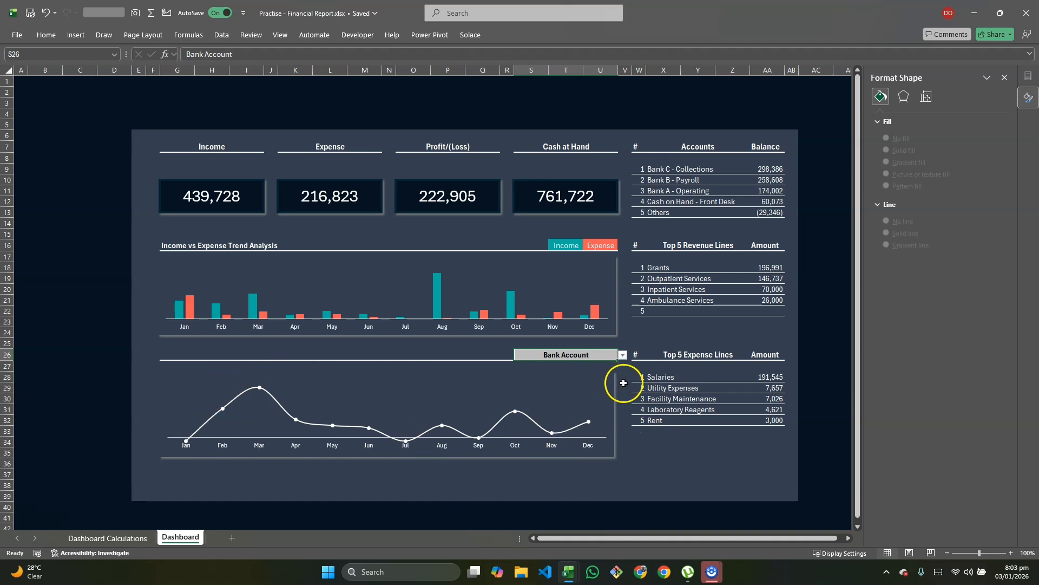
pyautogui.click(604, 398)
pyautogui.click(615, 383)
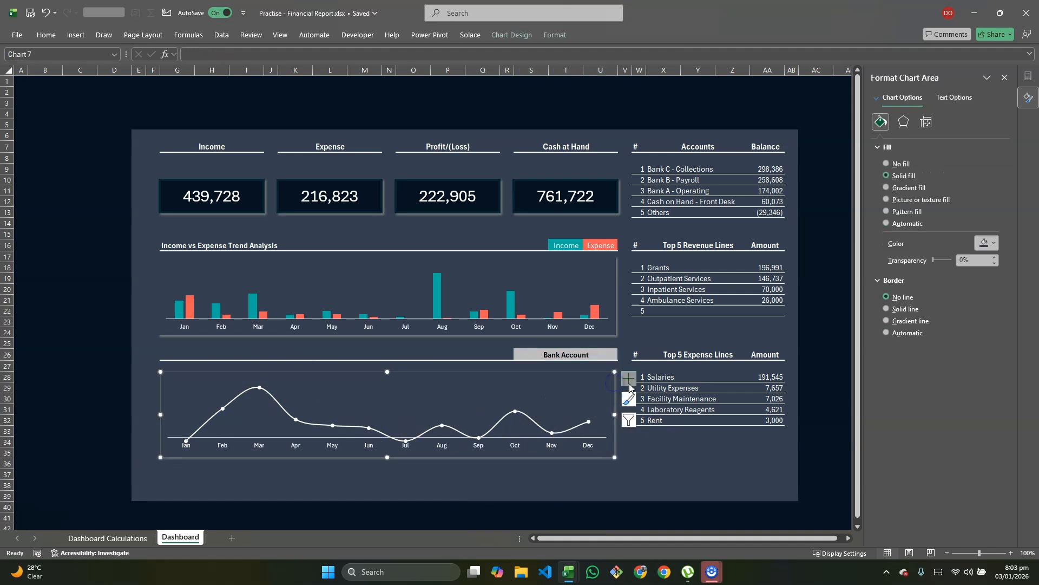
# Step: Add data labels above every monthly point of the Bank Account line chart
pyautogui.click(629, 380)
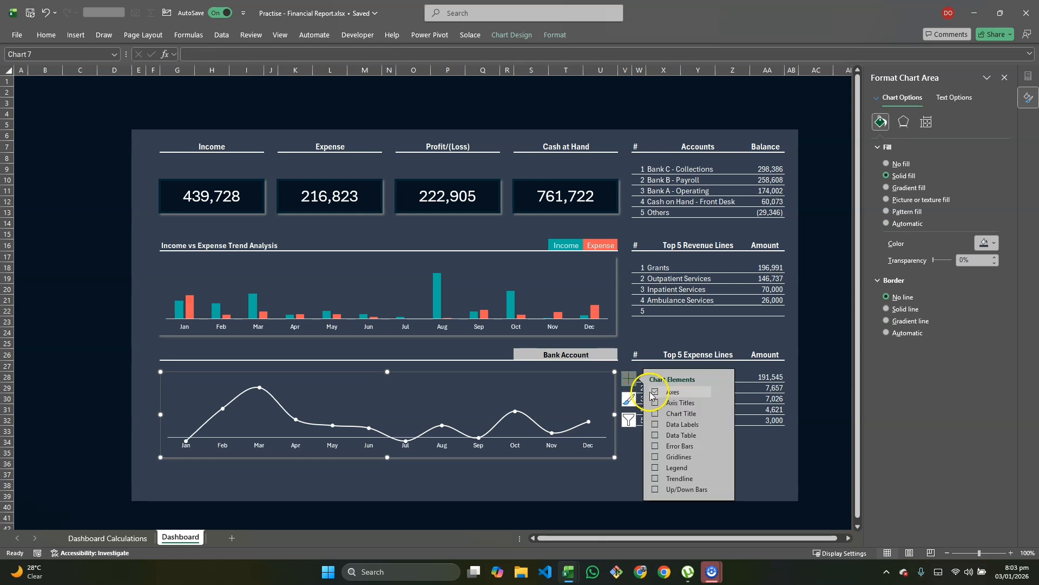
pyautogui.click(722, 427)
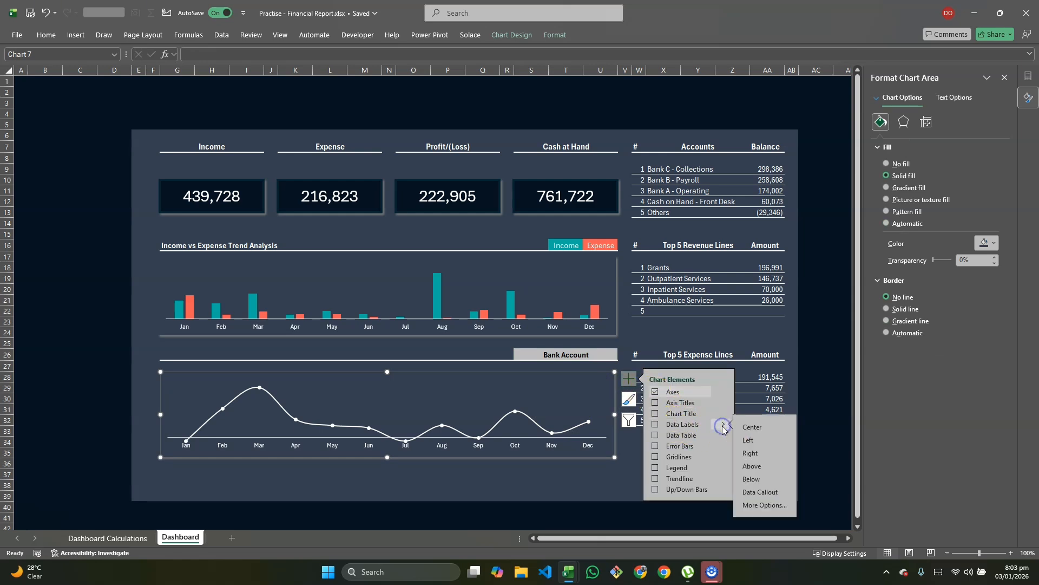
pyautogui.click(757, 467)
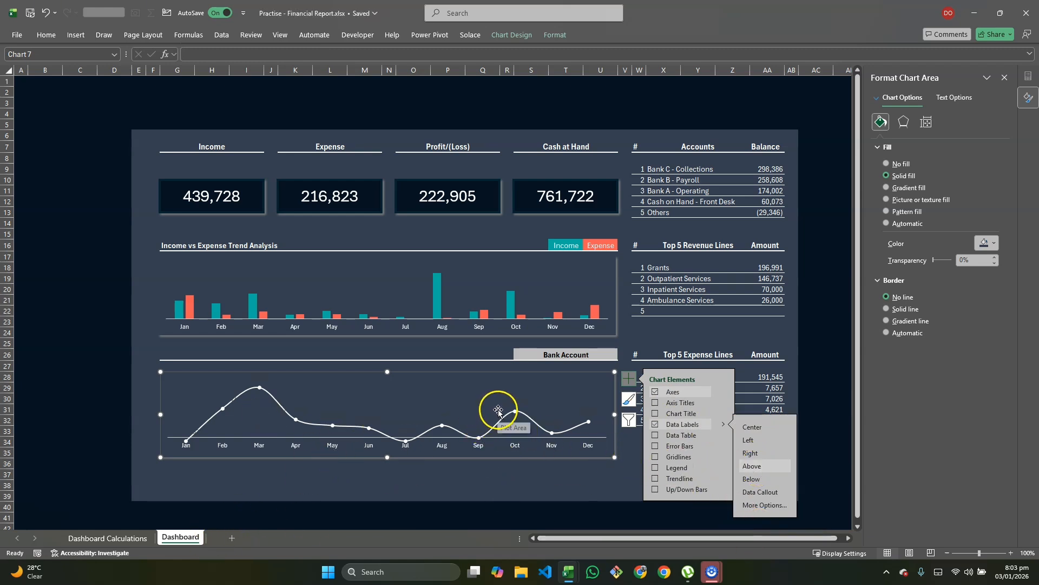
pyautogui.click(515, 406)
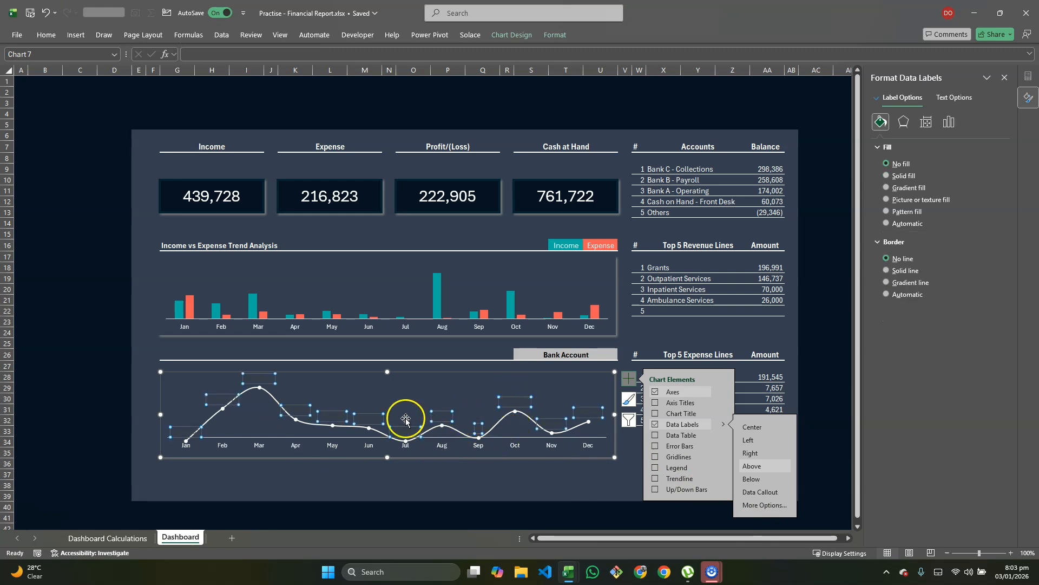
pyautogui.click(47, 34)
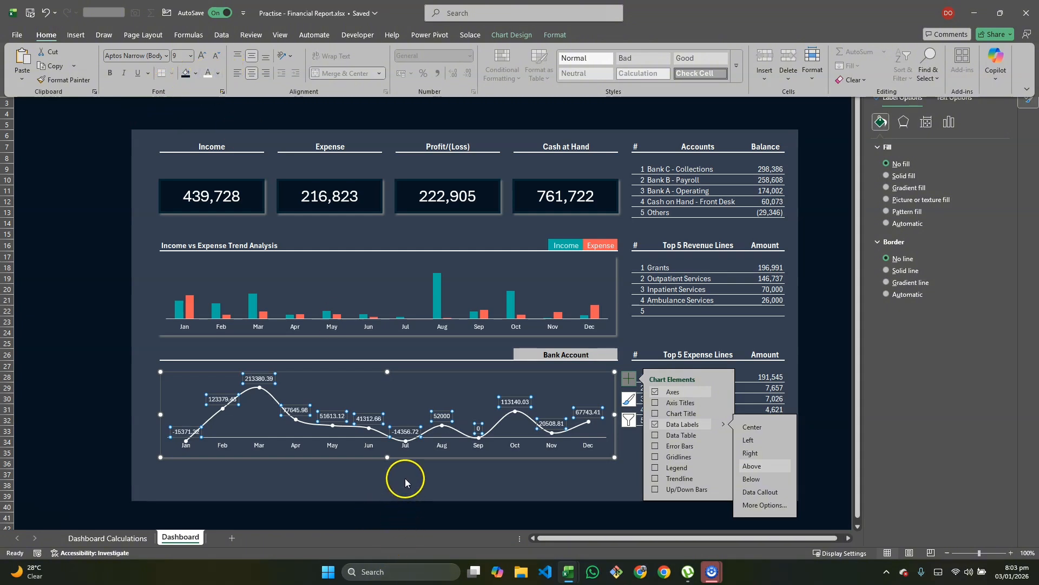
pyautogui.click(504, 476)
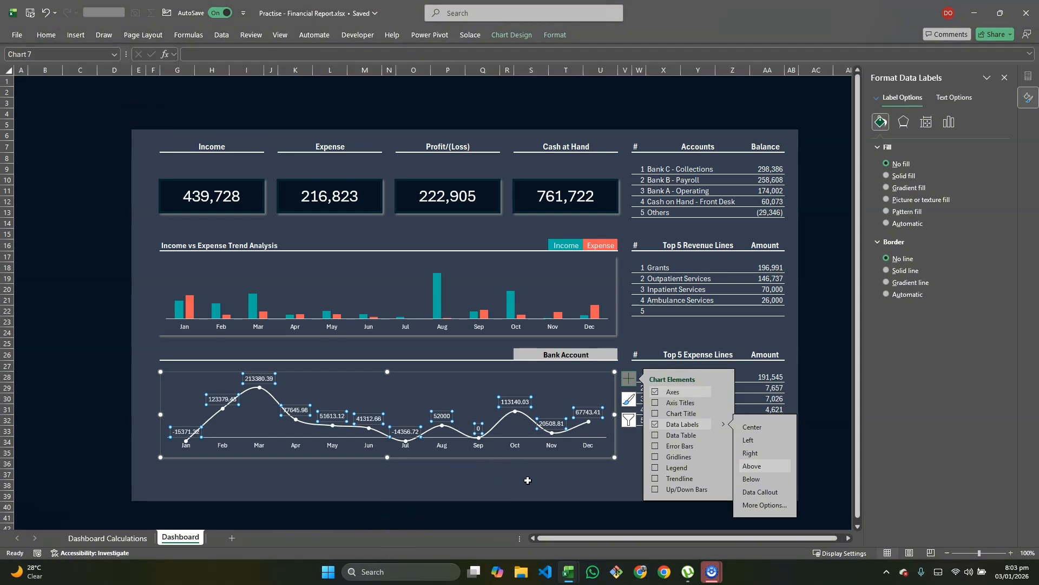
pyautogui.click(528, 482)
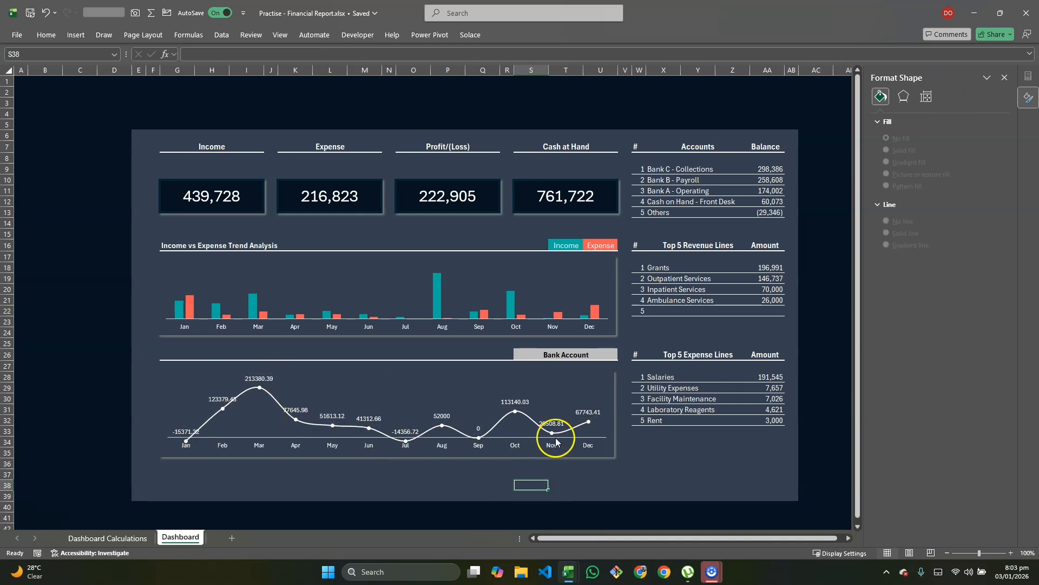
pyautogui.moveTo(565, 436)
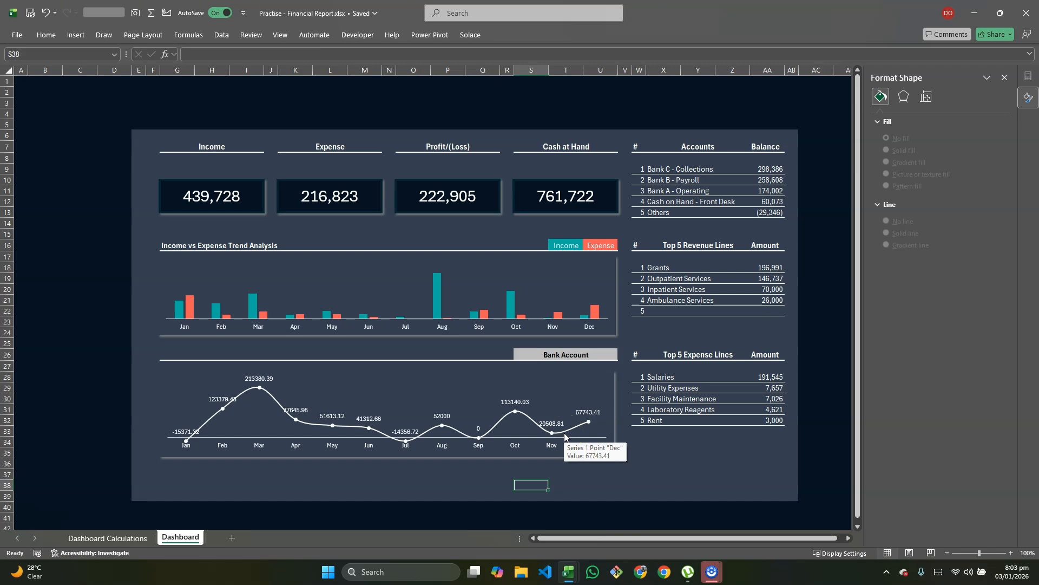
# Step: Select Bank Account values O21:O32 and start a Custom number format from #,##0
pyautogui.click(119, 538)
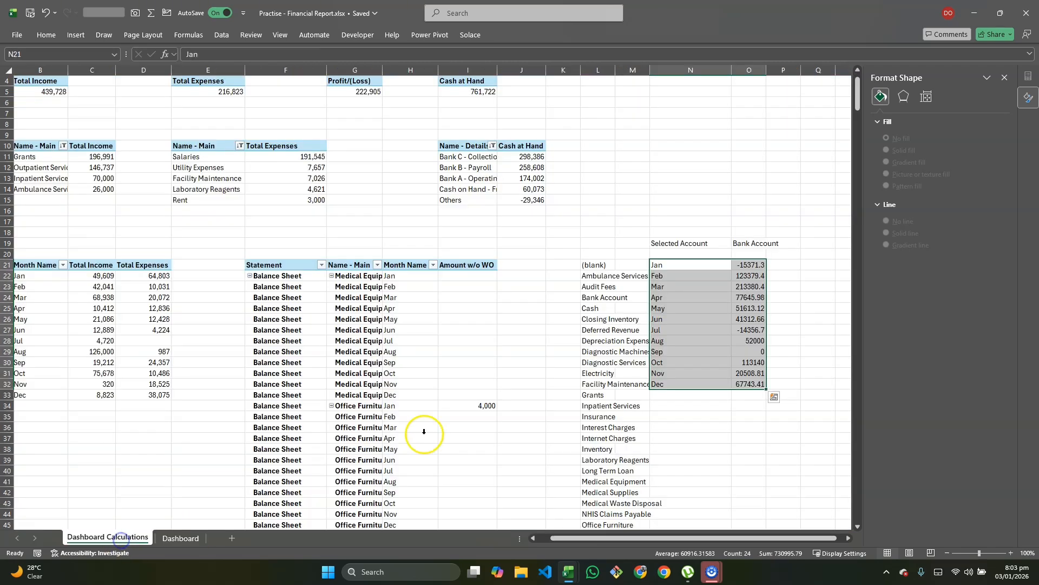
pyautogui.click(596, 414)
pyautogui.moveTo(747, 267); pyautogui.dragTo(765, 385)
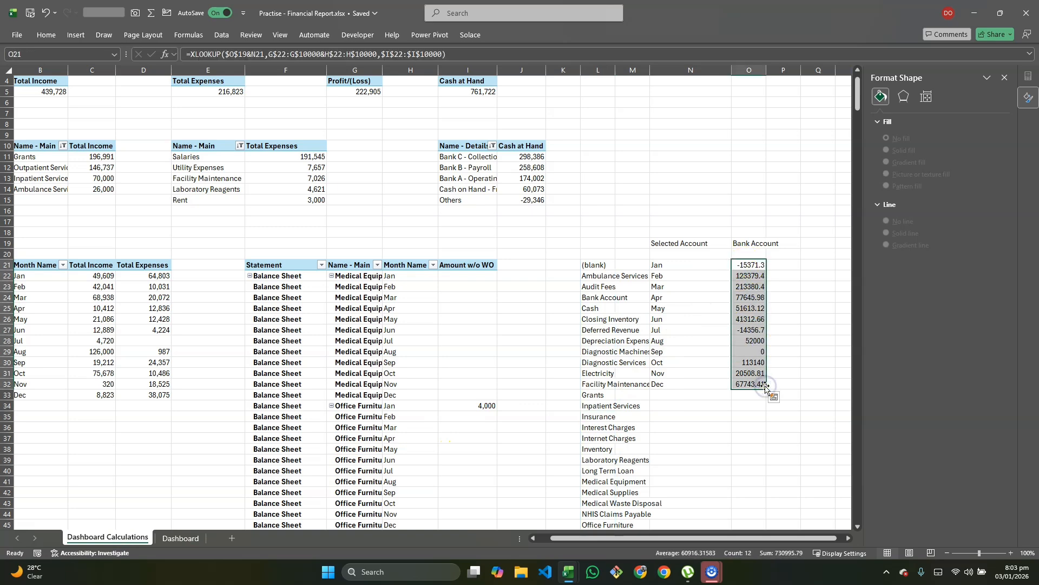
pyautogui.hotkey('ctrl', '1')
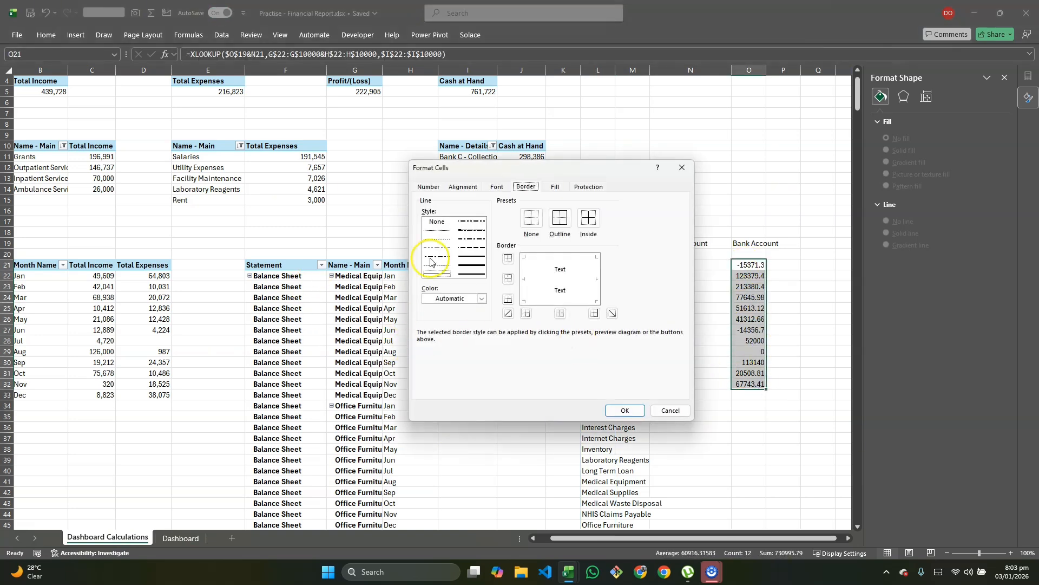
pyautogui.click(427, 187)
pyautogui.click(436, 287)
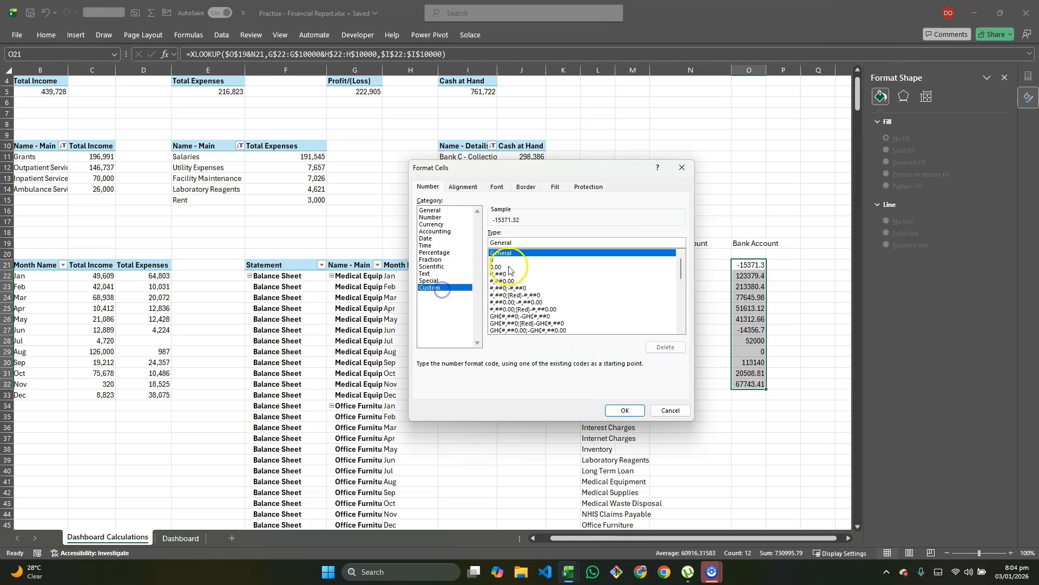
pyautogui.click(519, 288)
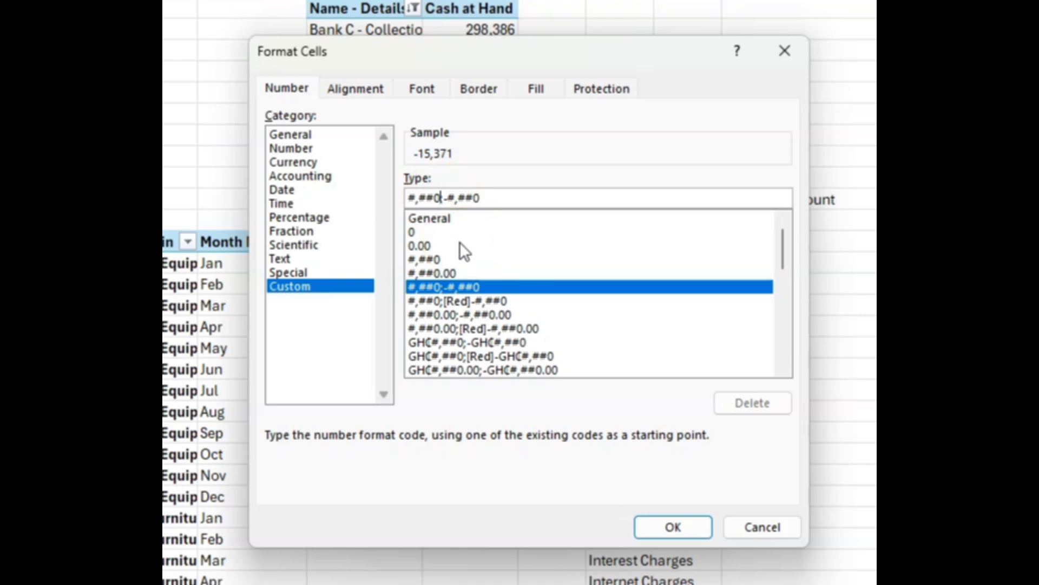
# Step: Edit the format code to #,##0.0,"K";-#,##0.0,"K" and apply it
pyautogui.write('.0')
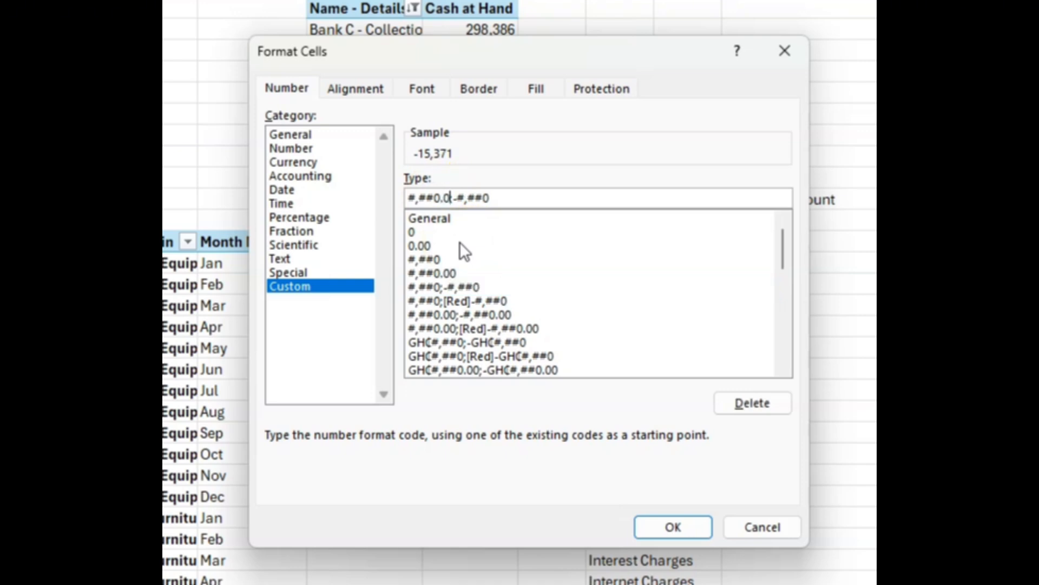
pyautogui.click(497, 198)
pyautogui.write('.')
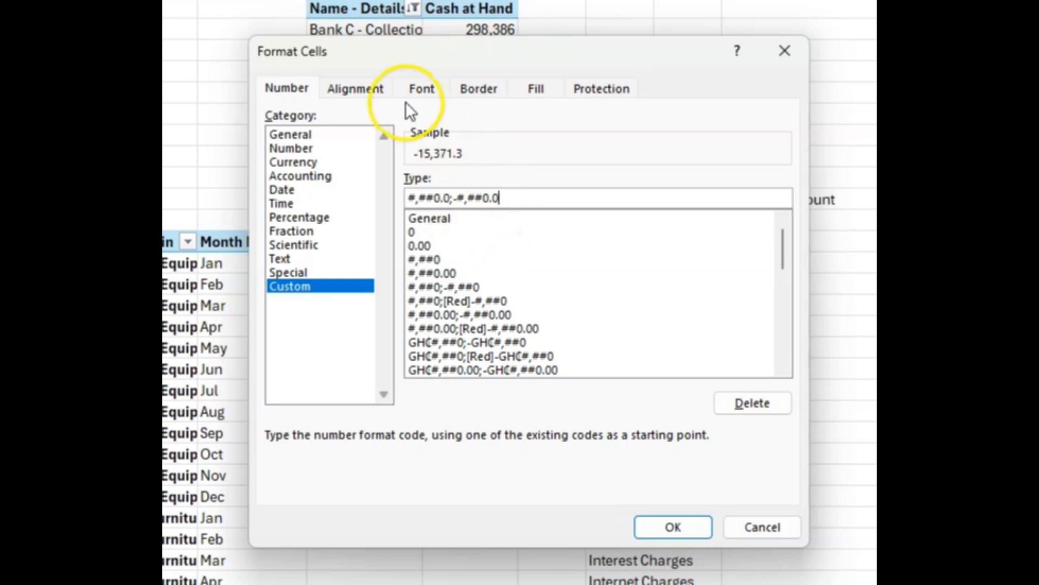
pyautogui.click(451, 198)
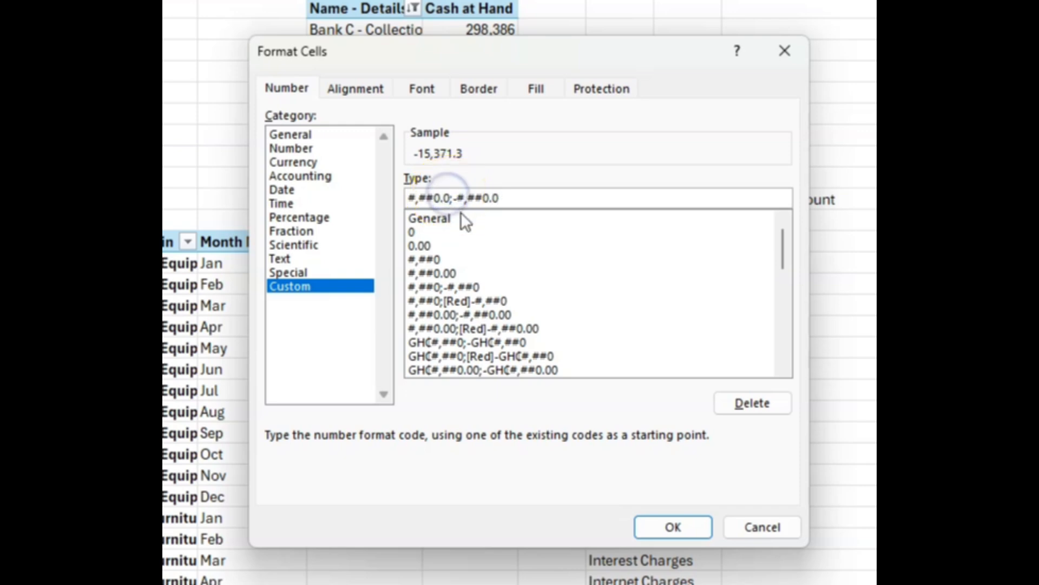
pyautogui.write(',')
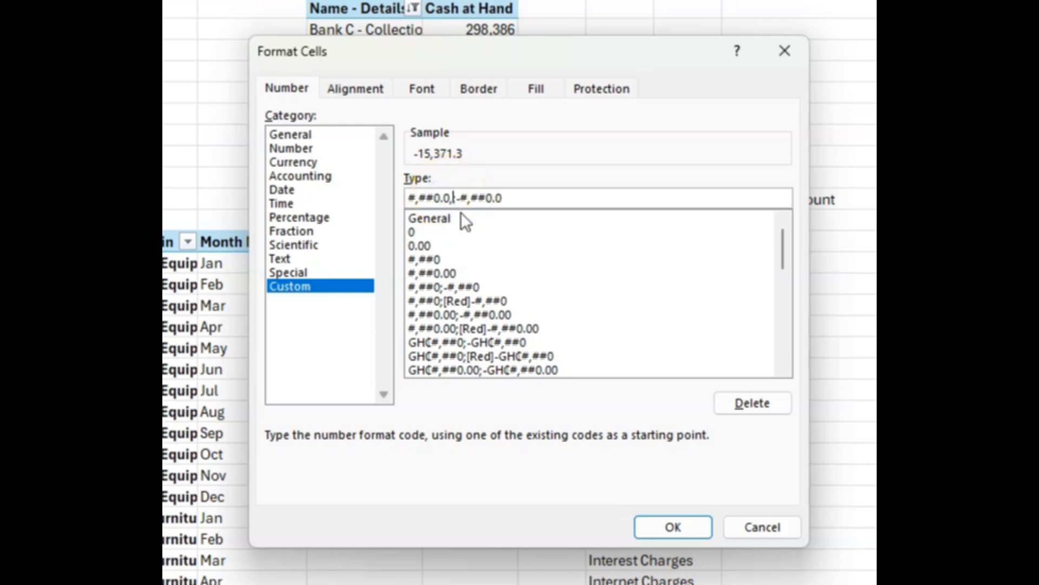
pyautogui.write('"K"')
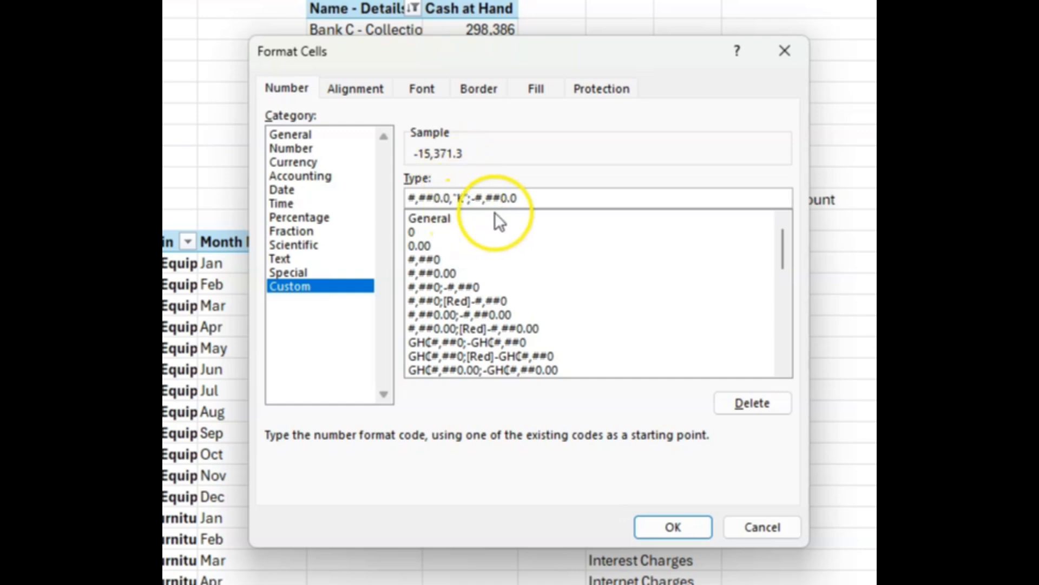
pyautogui.click(536, 197)
pyautogui.write(',"K')
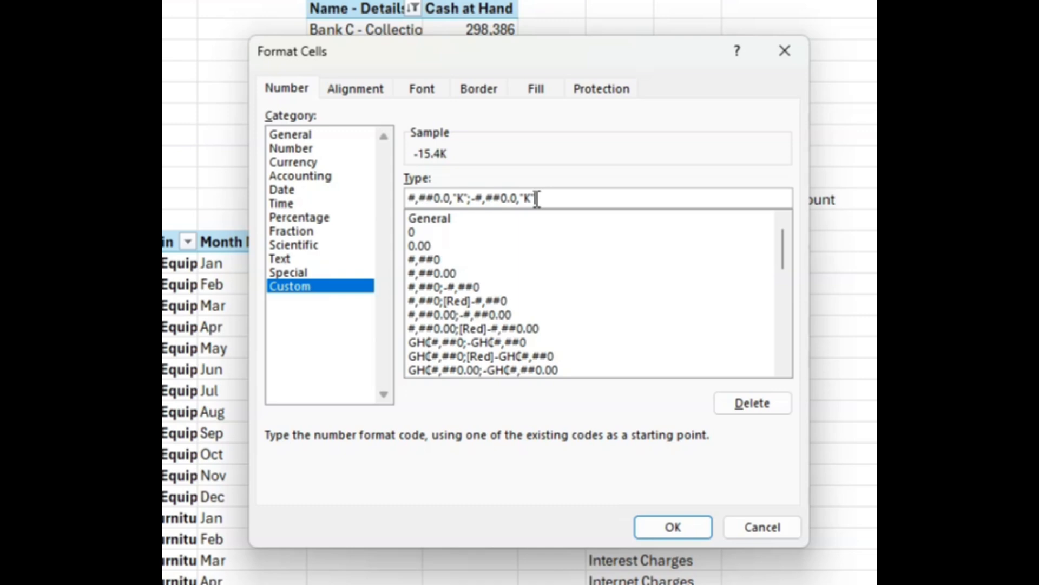
pyautogui.press('BackSpace')
pyautogui.press('BackSpace')
pyautogui.write(',')
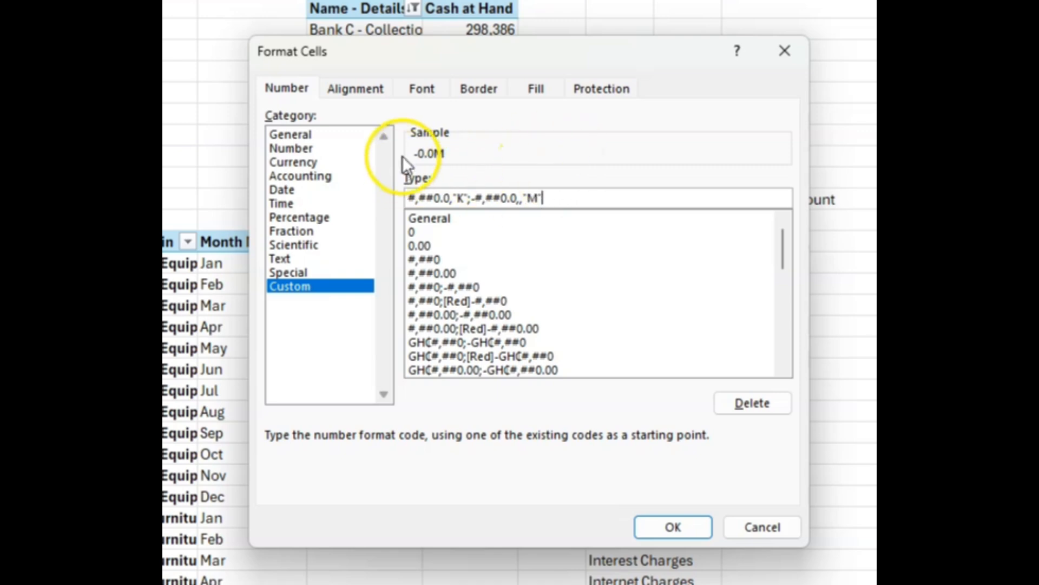
pyautogui.press('BackSpace')
pyautogui.press('BackSpace')
pyautogui.press('BackSpace')
pyautogui.press('BackSpace')
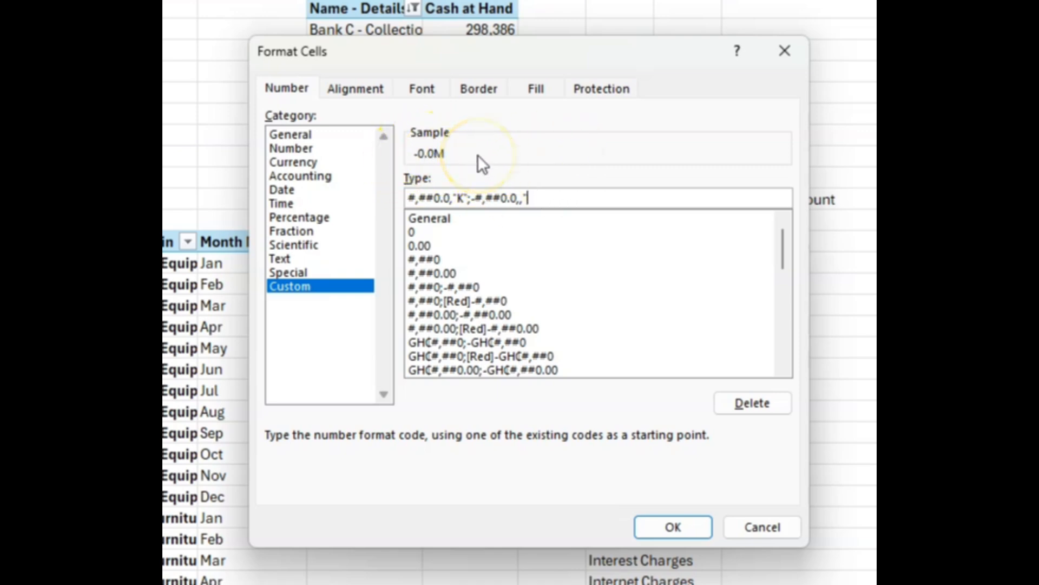
pyautogui.write('"k')
pyautogui.press('BackSpace')
pyautogui.write('K"')
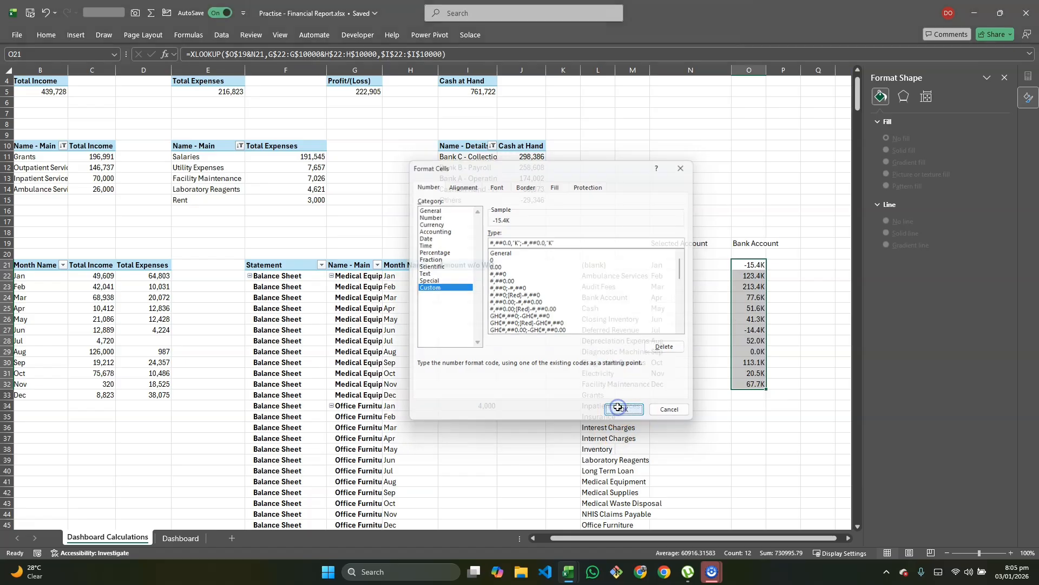
pyautogui.click(673, 527)
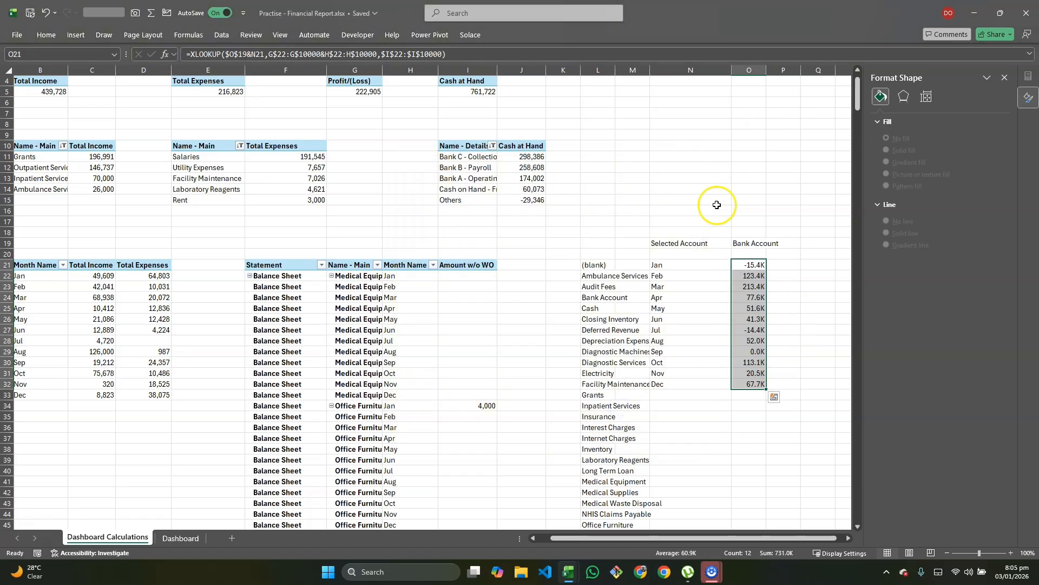
# Step: Apply the custom format #,##0.0,"K";-#,##0.0,"K" to Total Income and Total Expenses in C22:D33
pyautogui.click(172, 543)
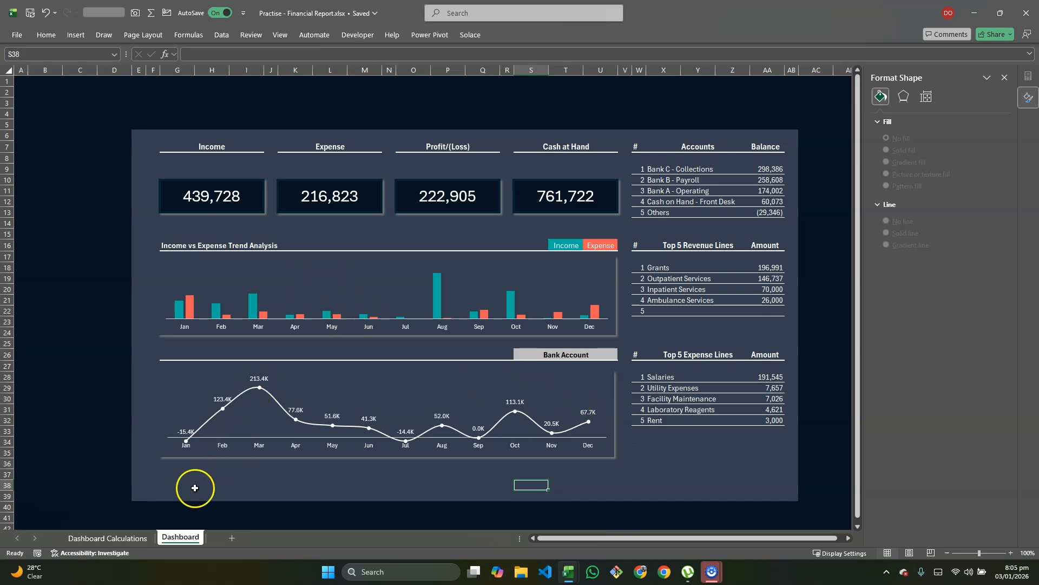
pyautogui.click(140, 539)
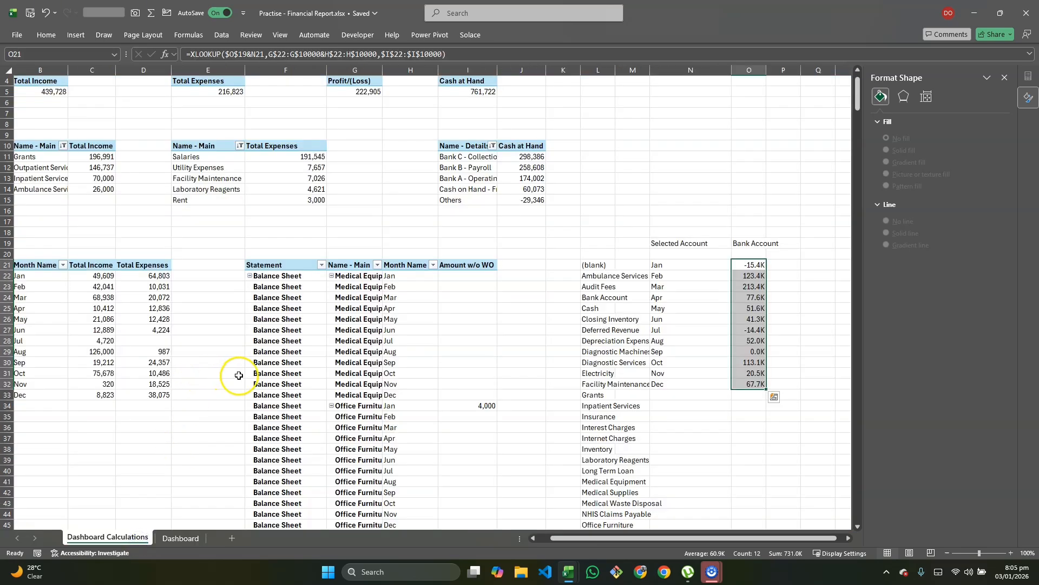
pyautogui.hscroll(-2, 232, 371)
pyautogui.moveTo(147, 280); pyautogui.dragTo(179, 391)
pyautogui.hotkey('ctrl', '1')
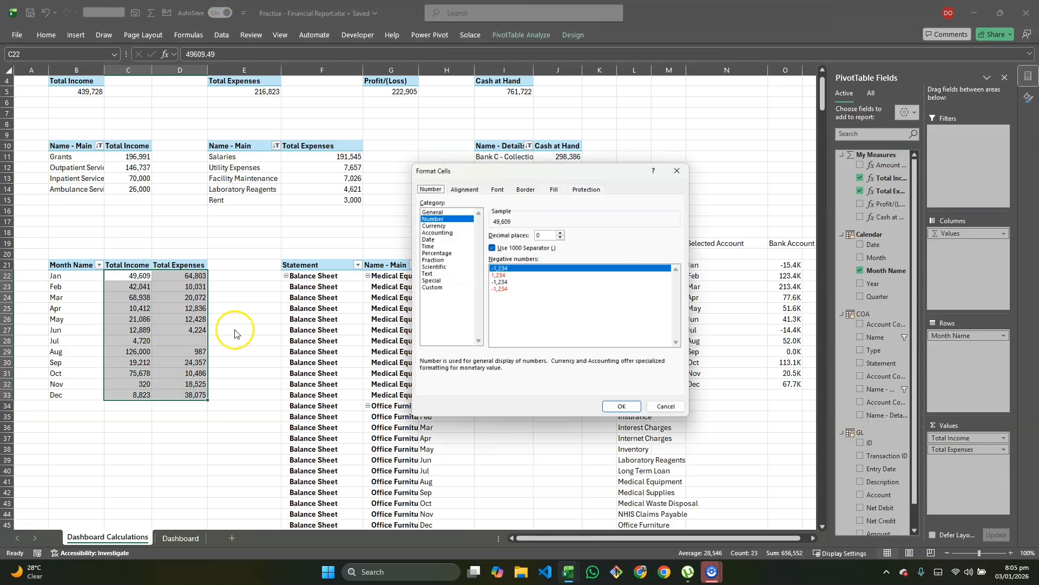
pyautogui.click(427, 290)
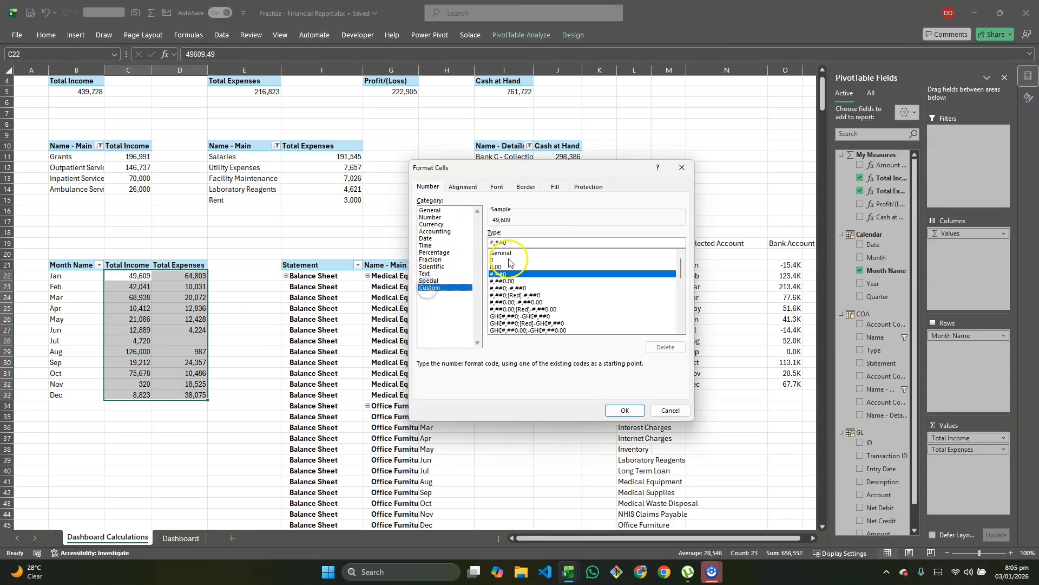
pyautogui.click(513, 288)
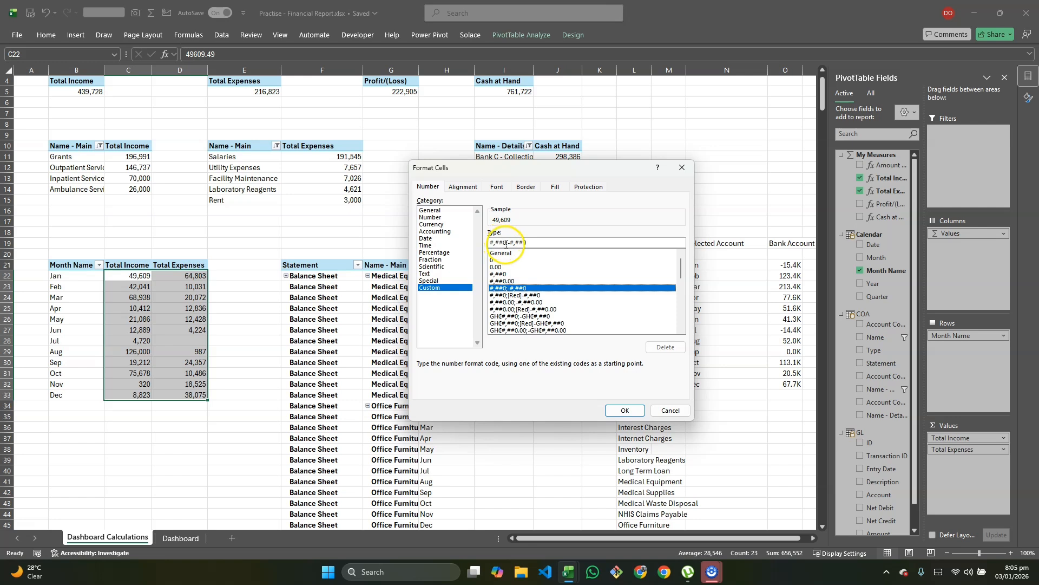
pyautogui.write('.0,"K')
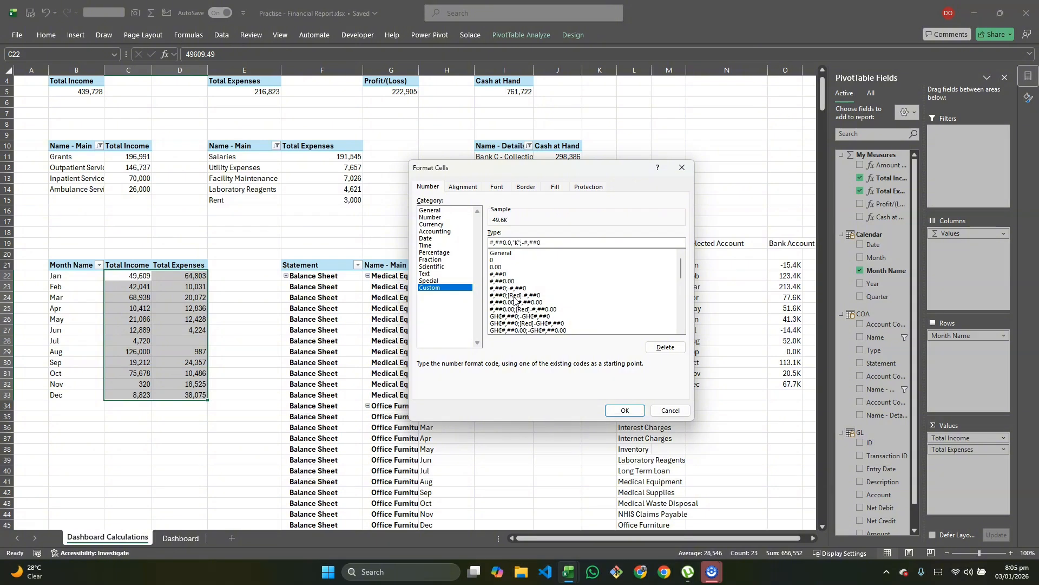
pyautogui.click(553, 242)
pyautogui.write('.0,"K')
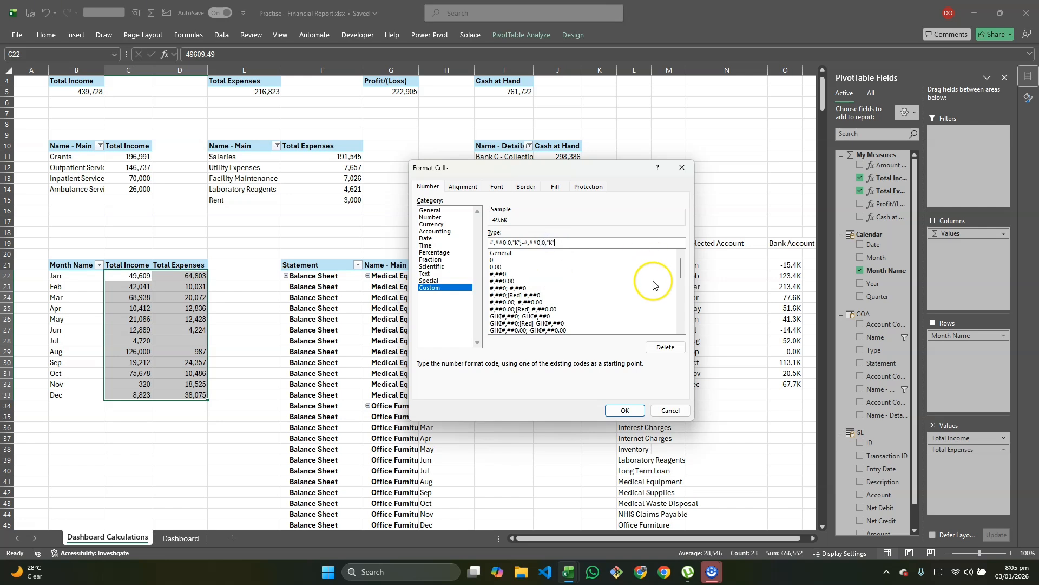
pyautogui.click(616, 412)
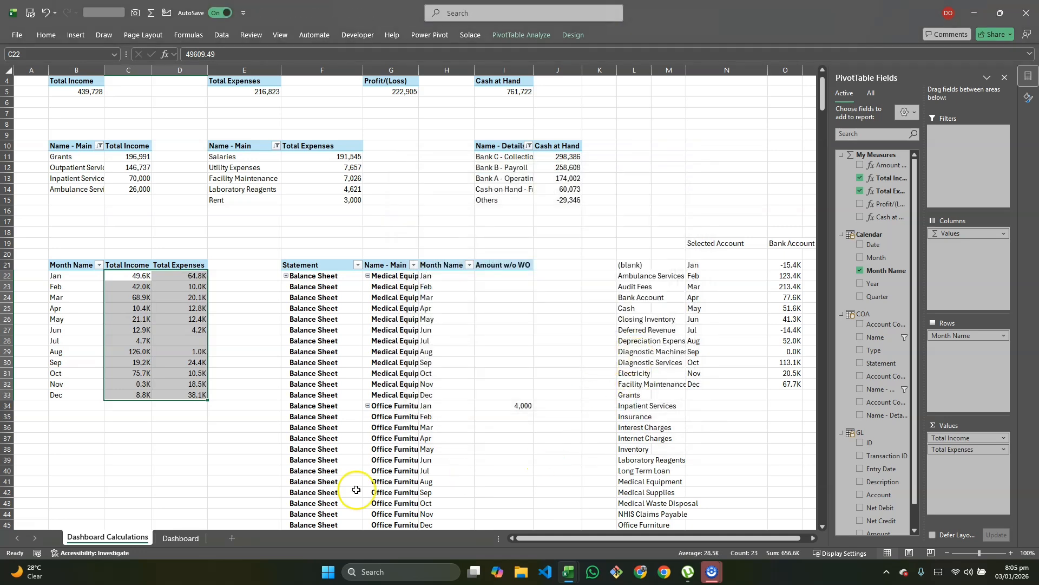
# Step: Add Outside End data labels to the Income vs Expense column chart
pyautogui.click(175, 536)
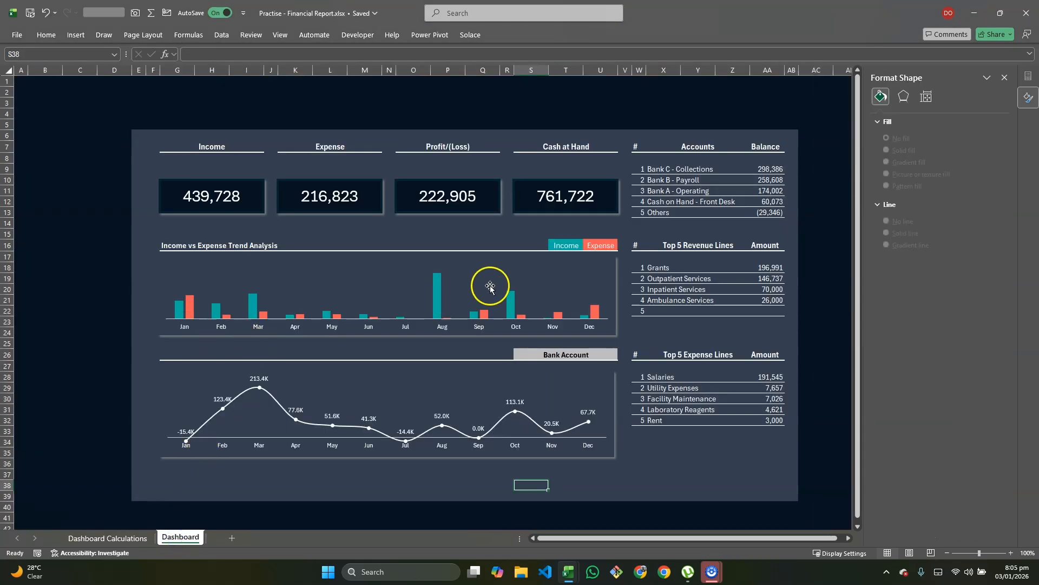
pyautogui.click(613, 278)
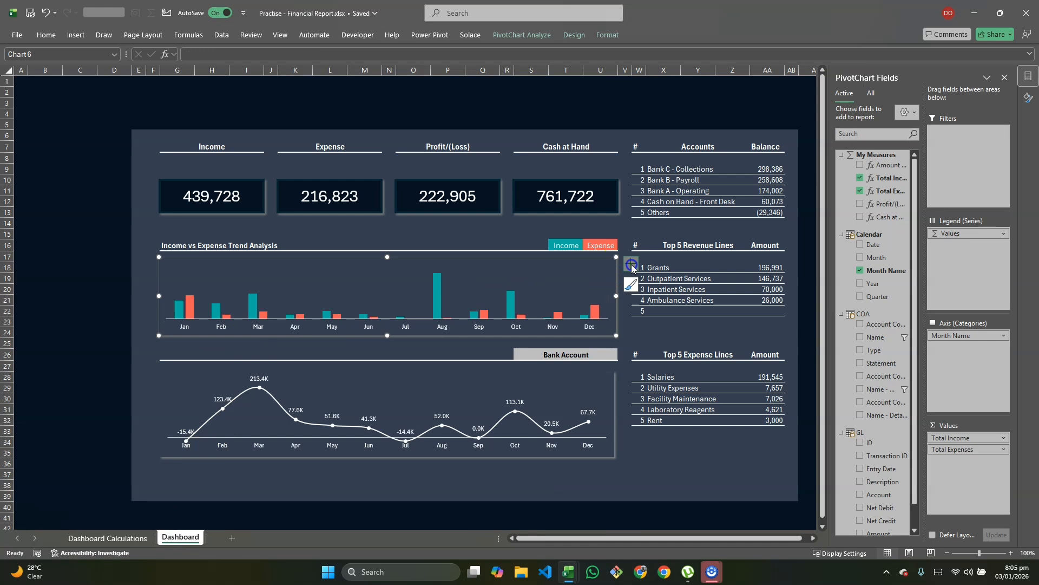
pyautogui.click(630, 264)
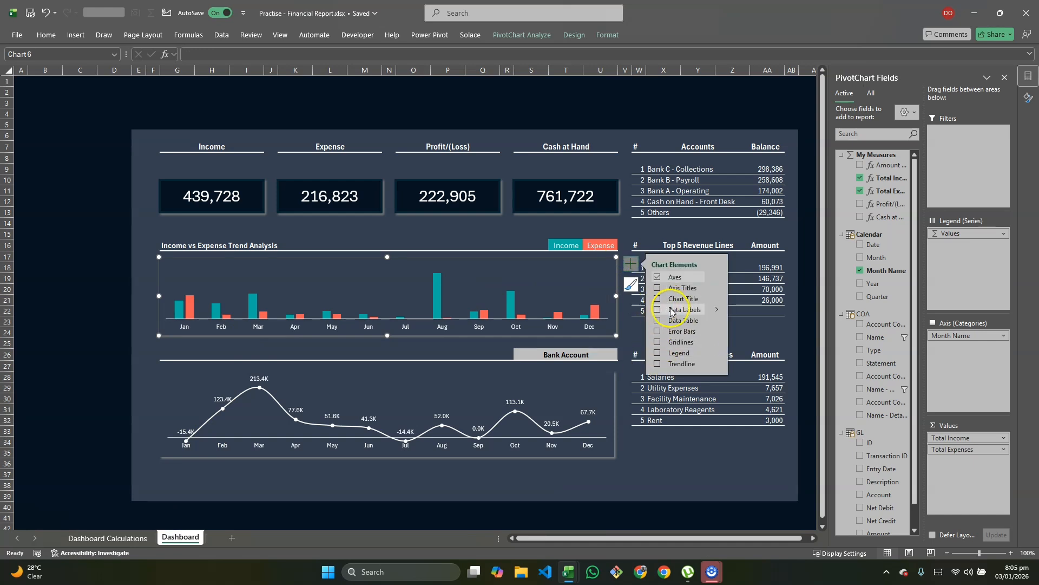
pyautogui.click(716, 309)
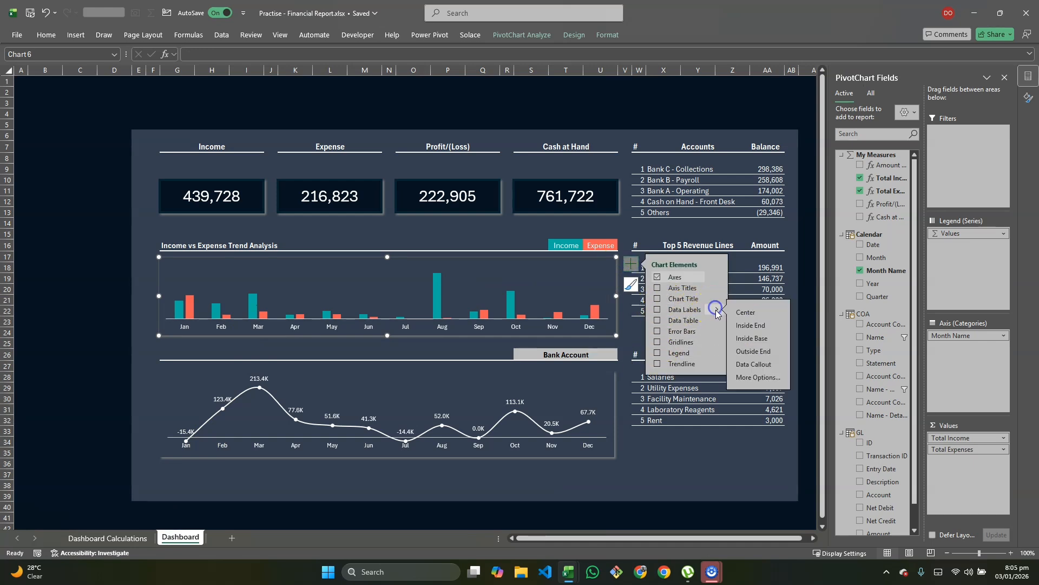
pyautogui.click(754, 352)
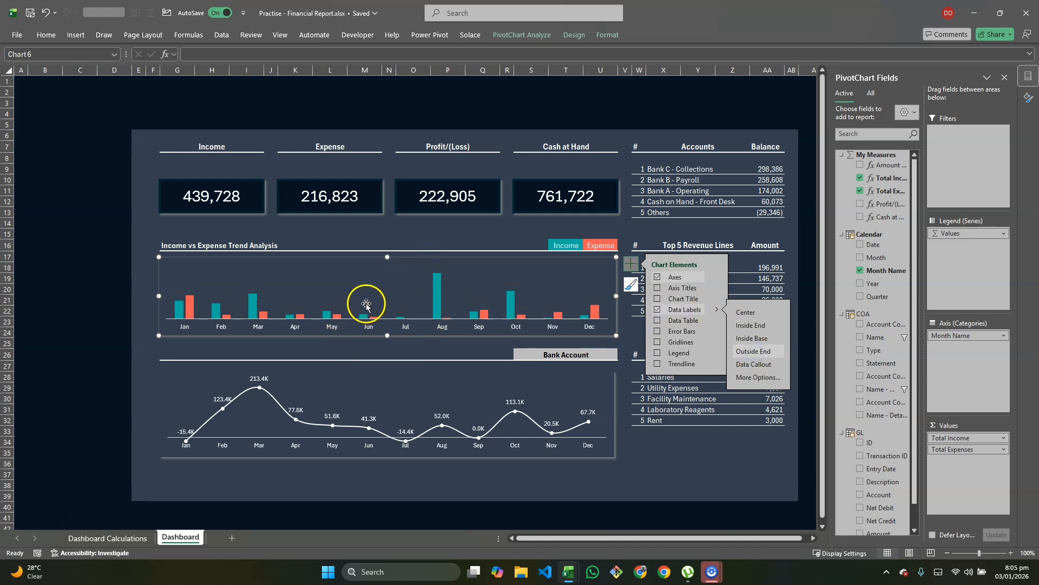
# Step: Recolour the income and expense data label fonts to read against the dark background
pyautogui.click(255, 304)
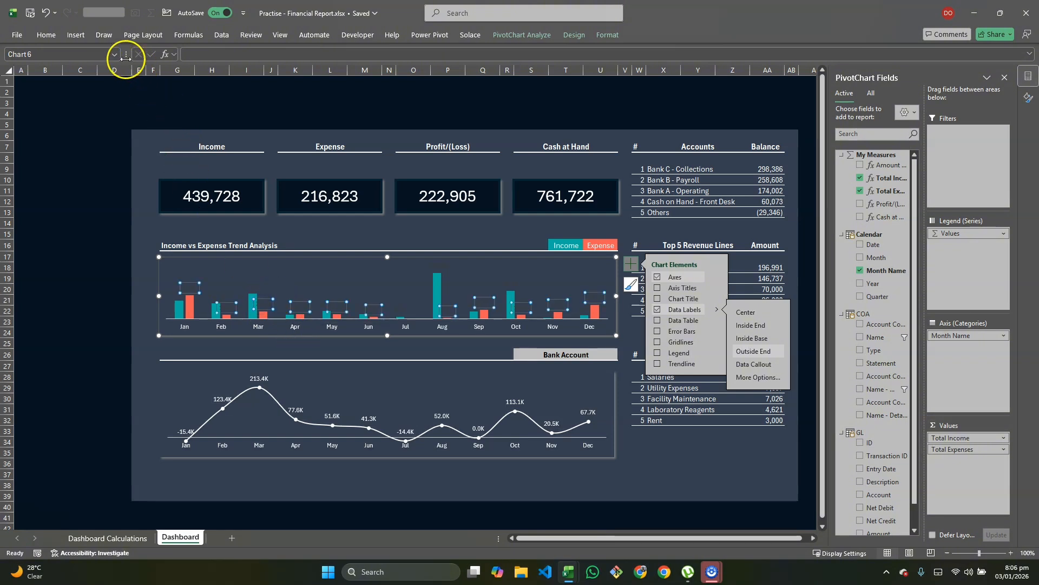
pyautogui.click(46, 35)
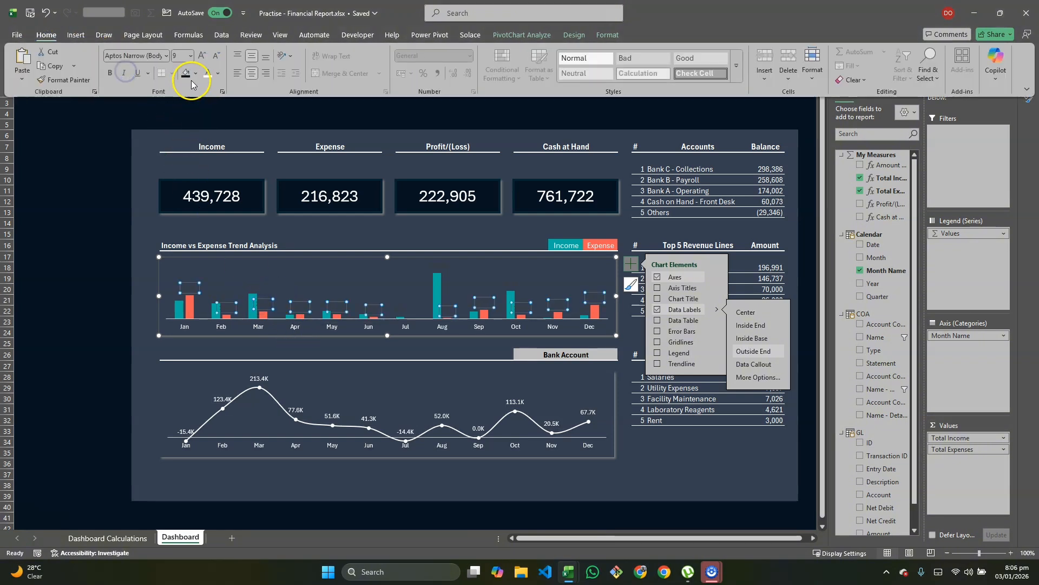
pyautogui.click(207, 74)
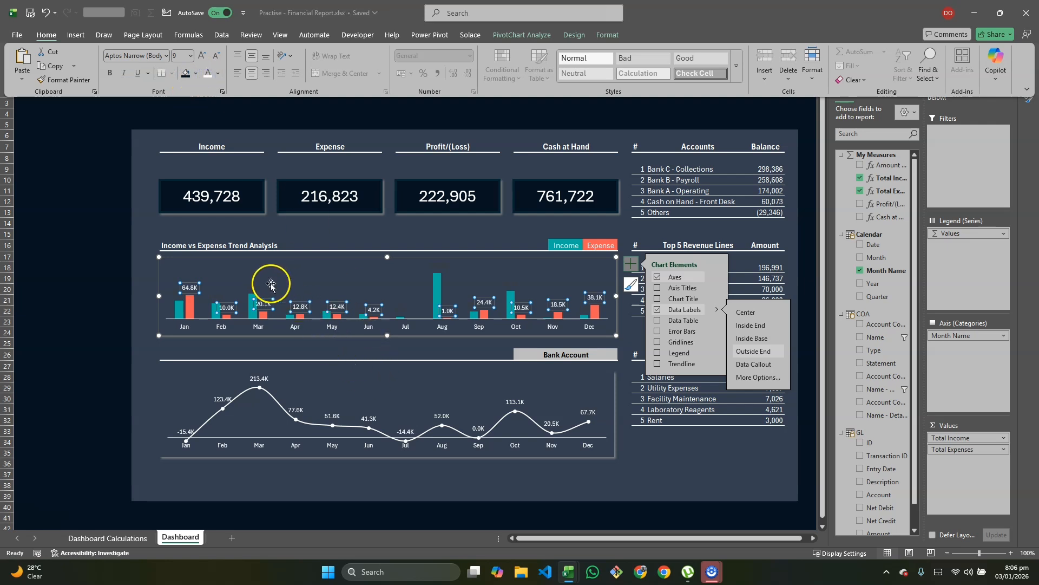
pyautogui.click(252, 287)
pyautogui.click(251, 289)
pyautogui.click(42, 36)
pyautogui.click(207, 74)
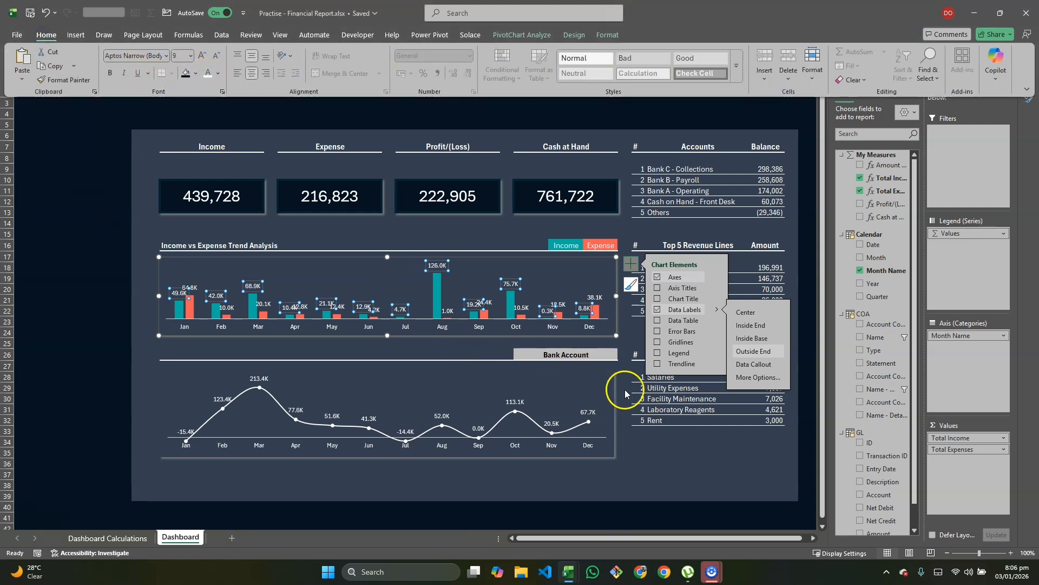
pyautogui.click(655, 446)
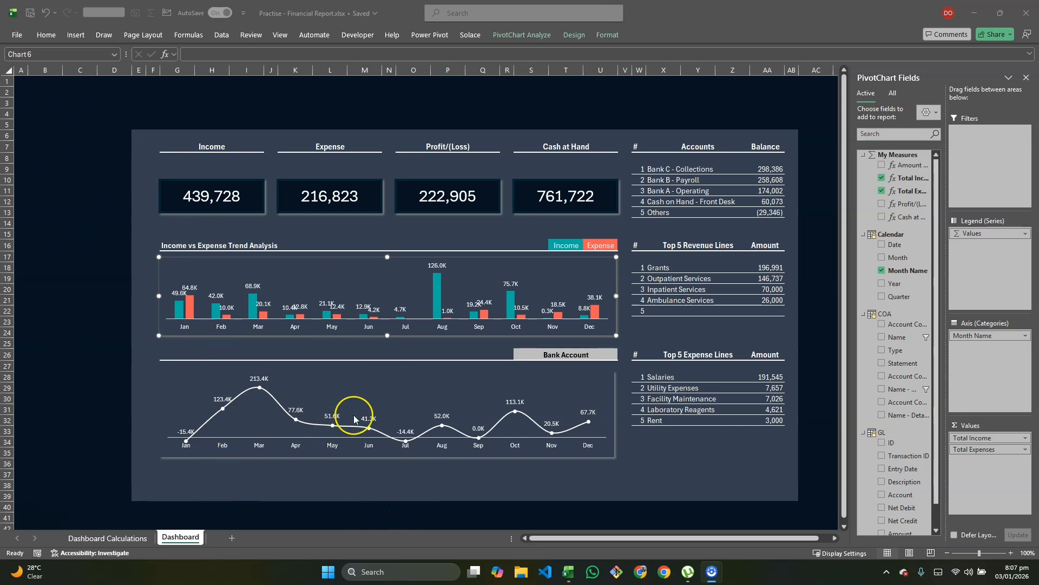
pyautogui.hotkey('alt', 'Tab')
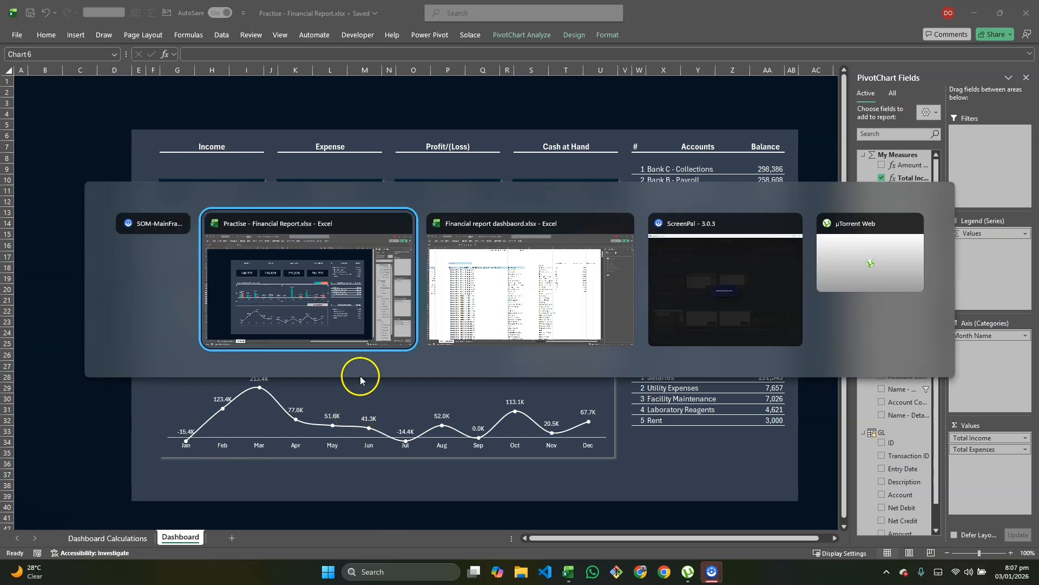
pyautogui.hotkey('alt', 'Tab')
pyautogui.click(154, 539)
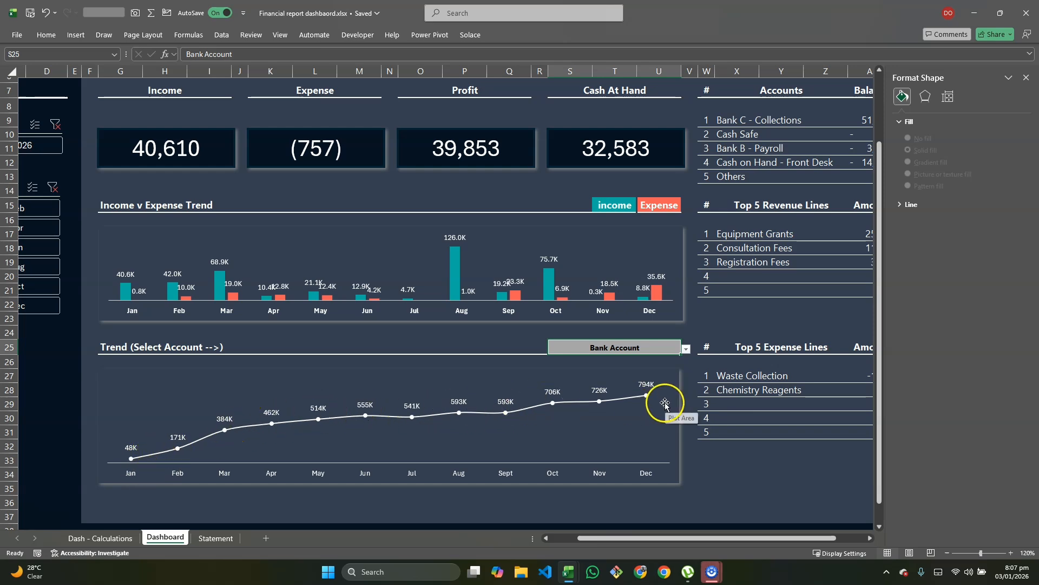
pyautogui.hotkey('alt', 'Tab')
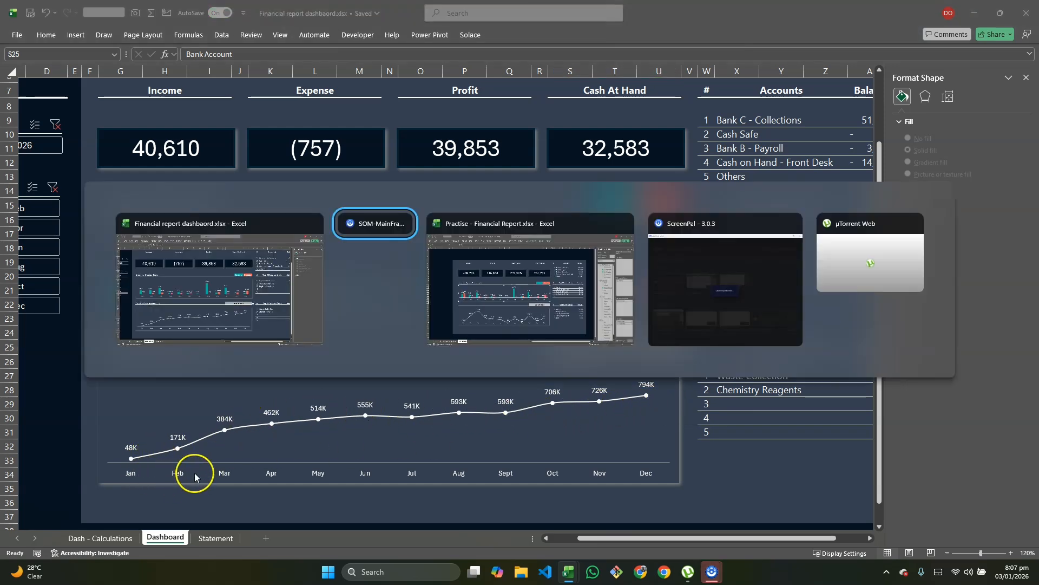
pyautogui.hotkey('alt', 'Tab')
pyautogui.hotkey('alt', 'Tab')
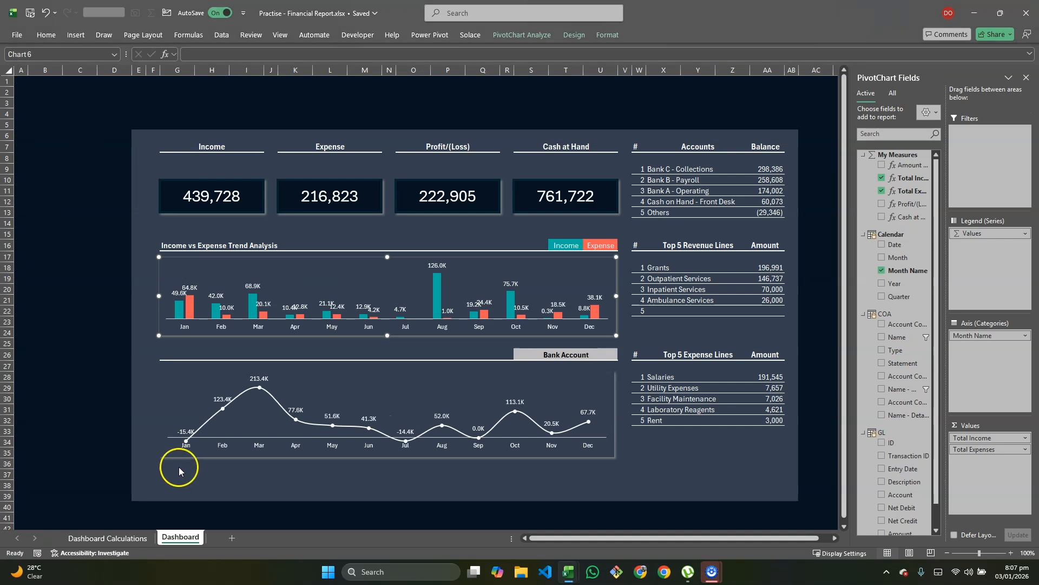